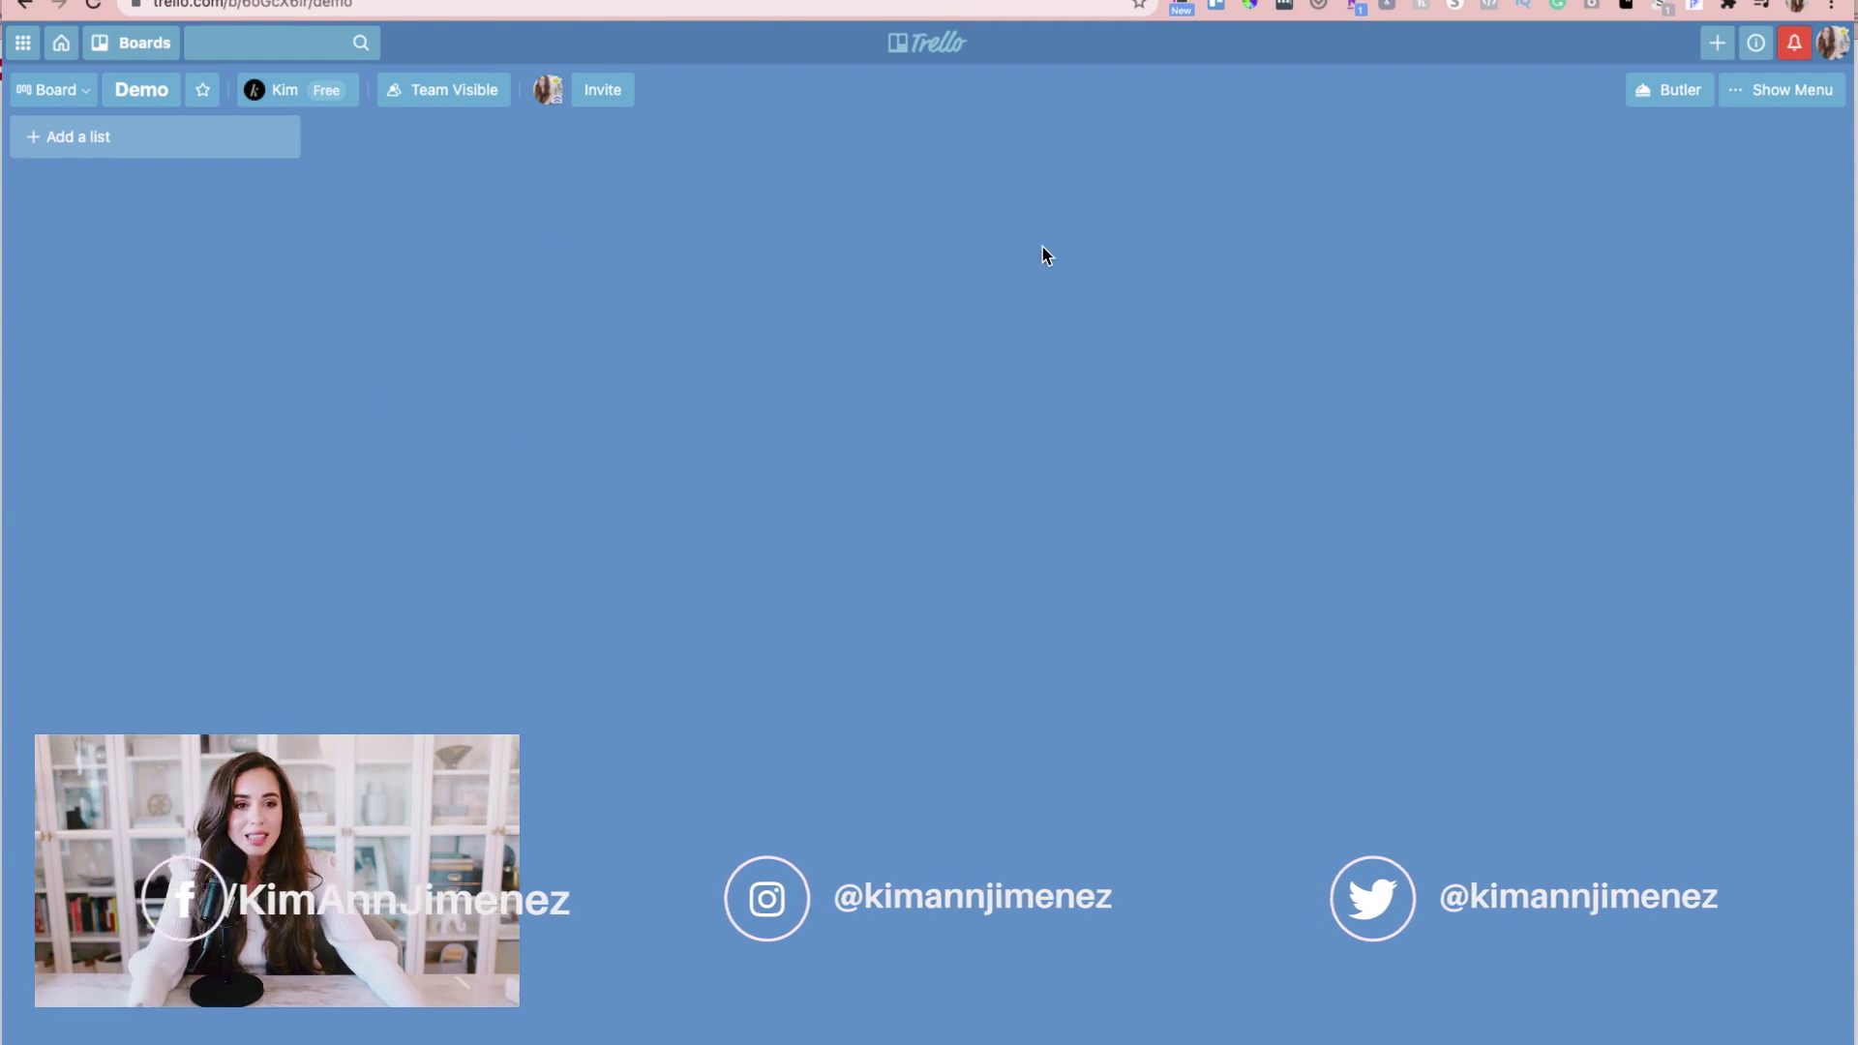
Start a new board from the create menu, then cancel without creating it.
{"action": "left_click", "coordinate": [1718, 50]}
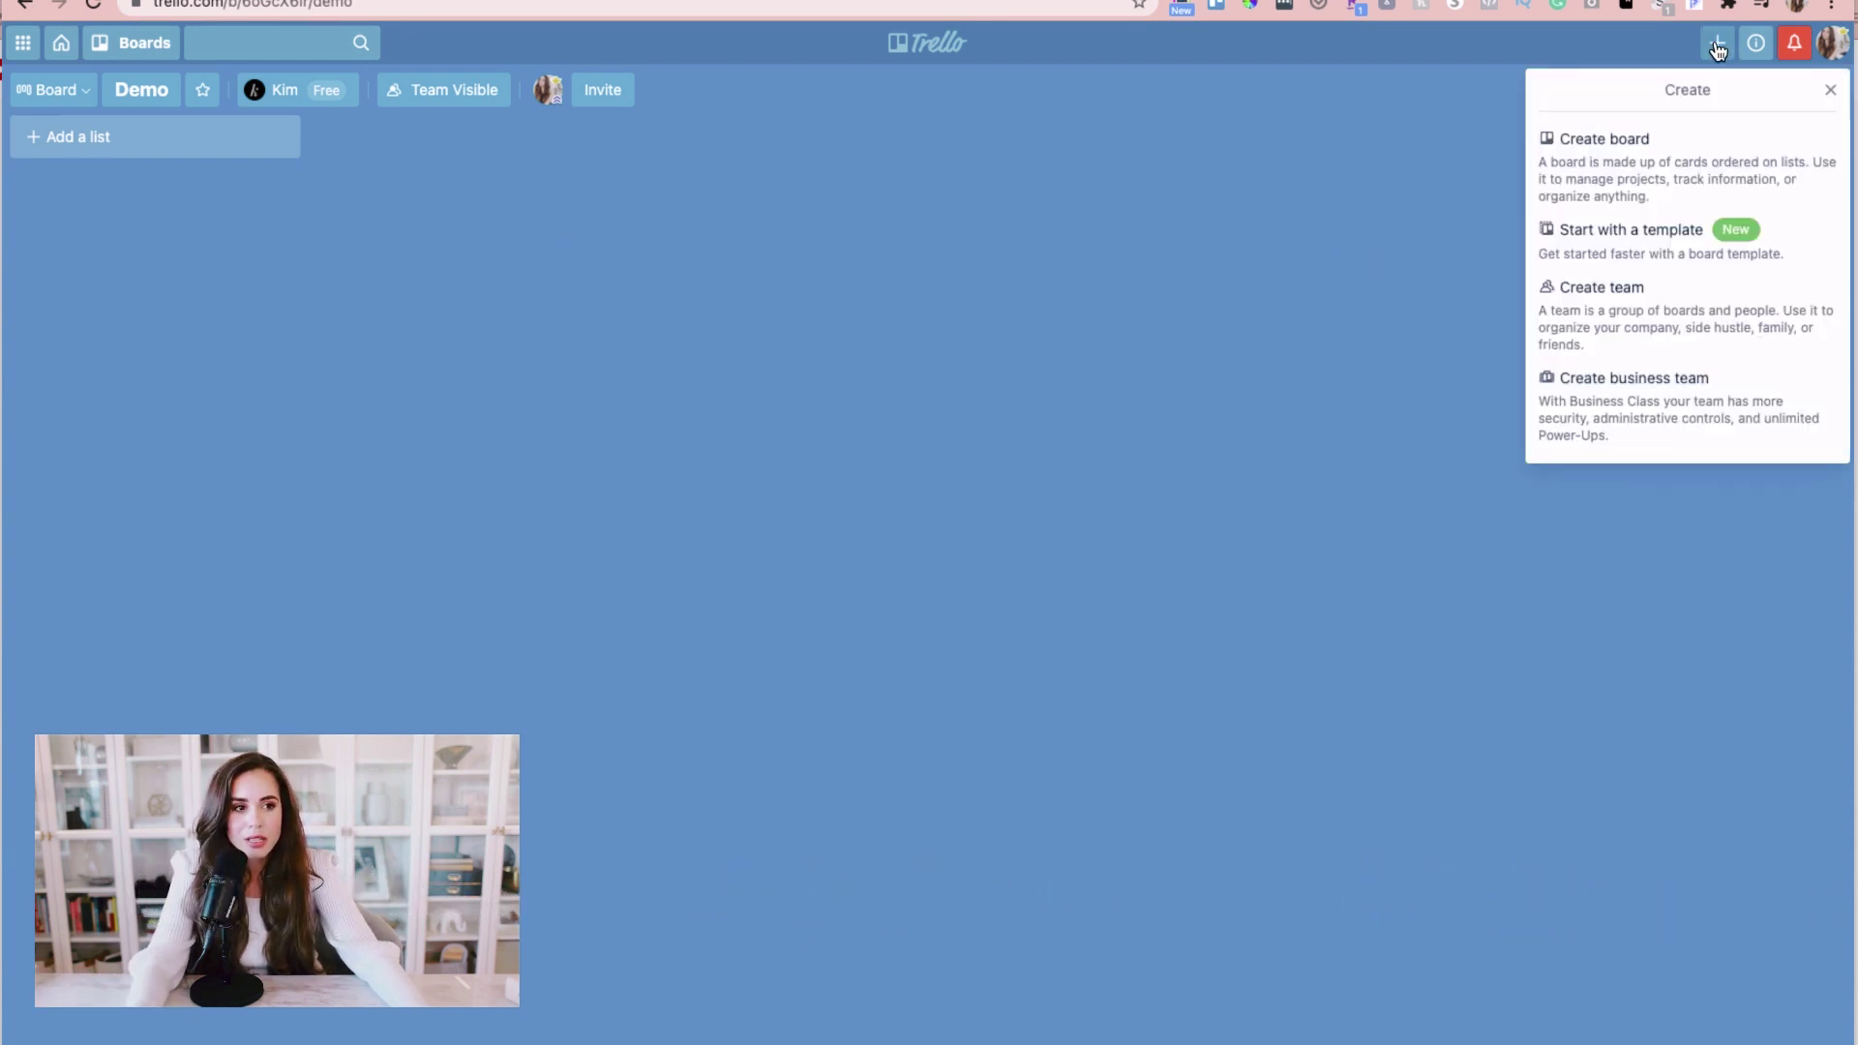
{"action": "left_click", "coordinate": [1625, 157]}
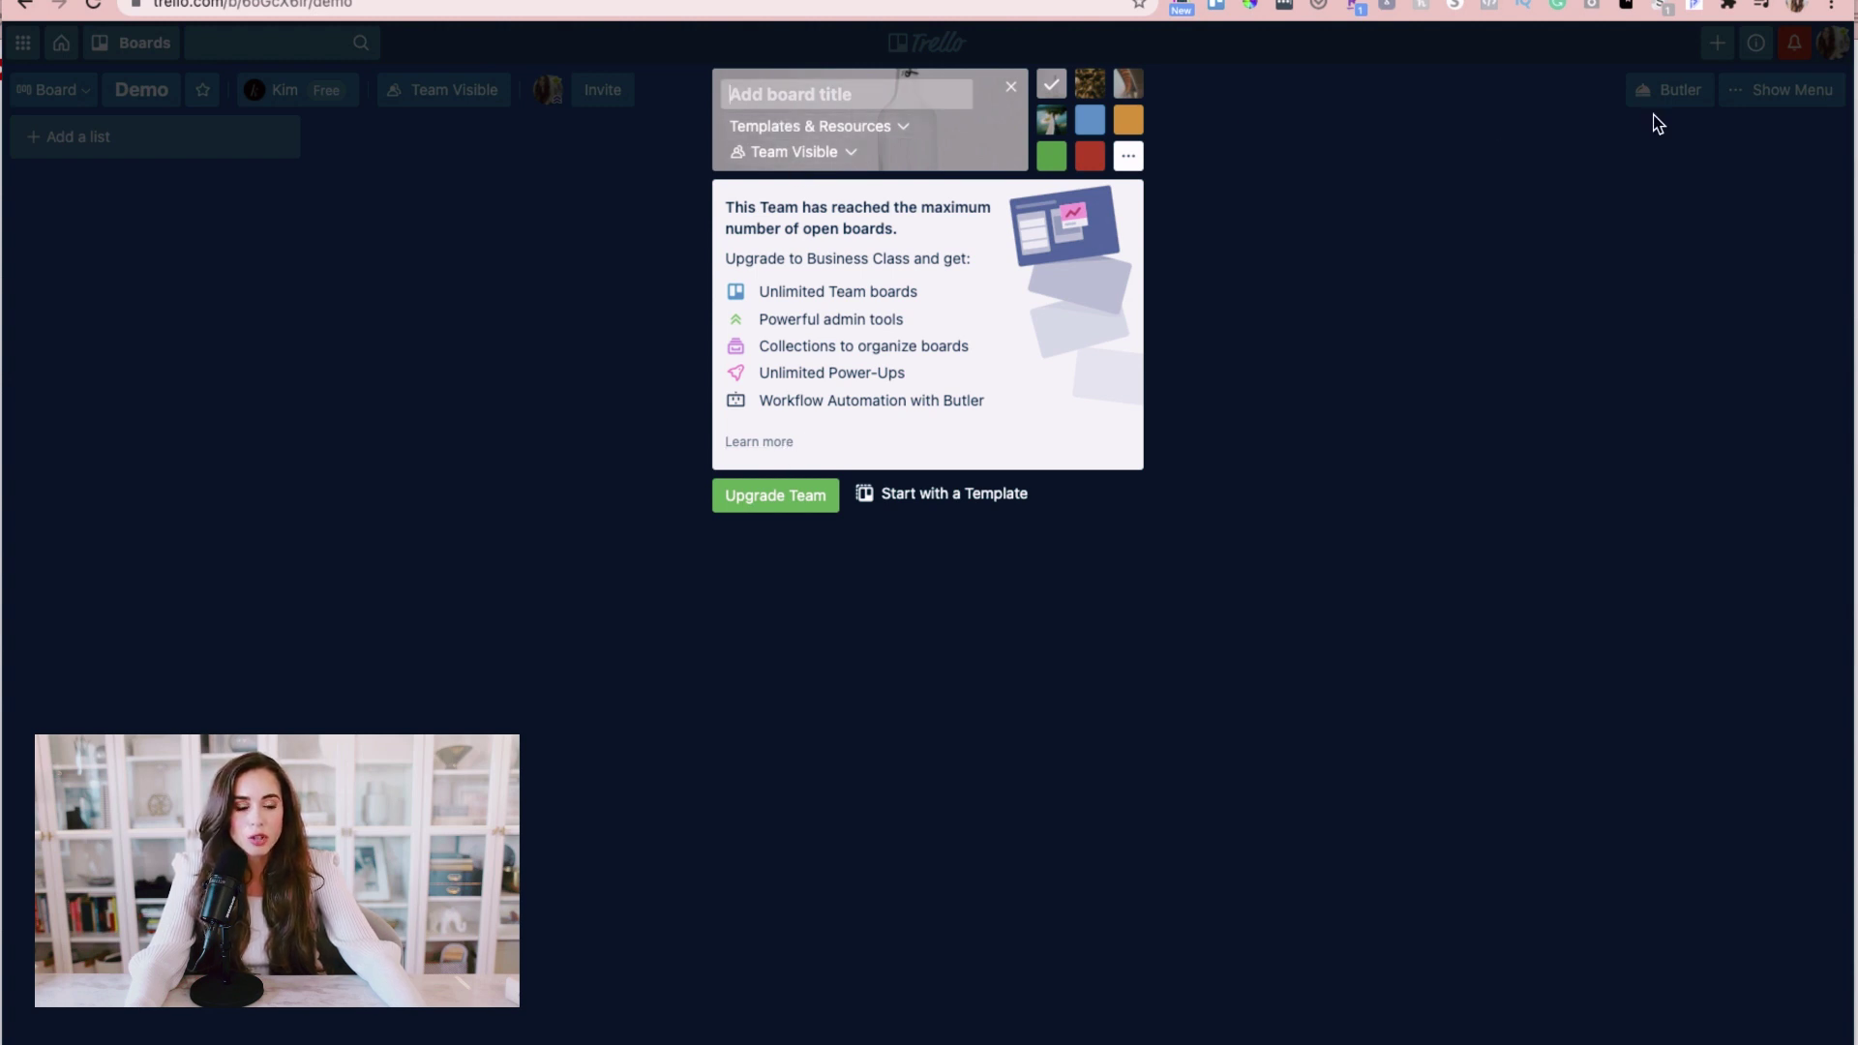
{"action": "left_click", "coordinate": [1611, 152]}
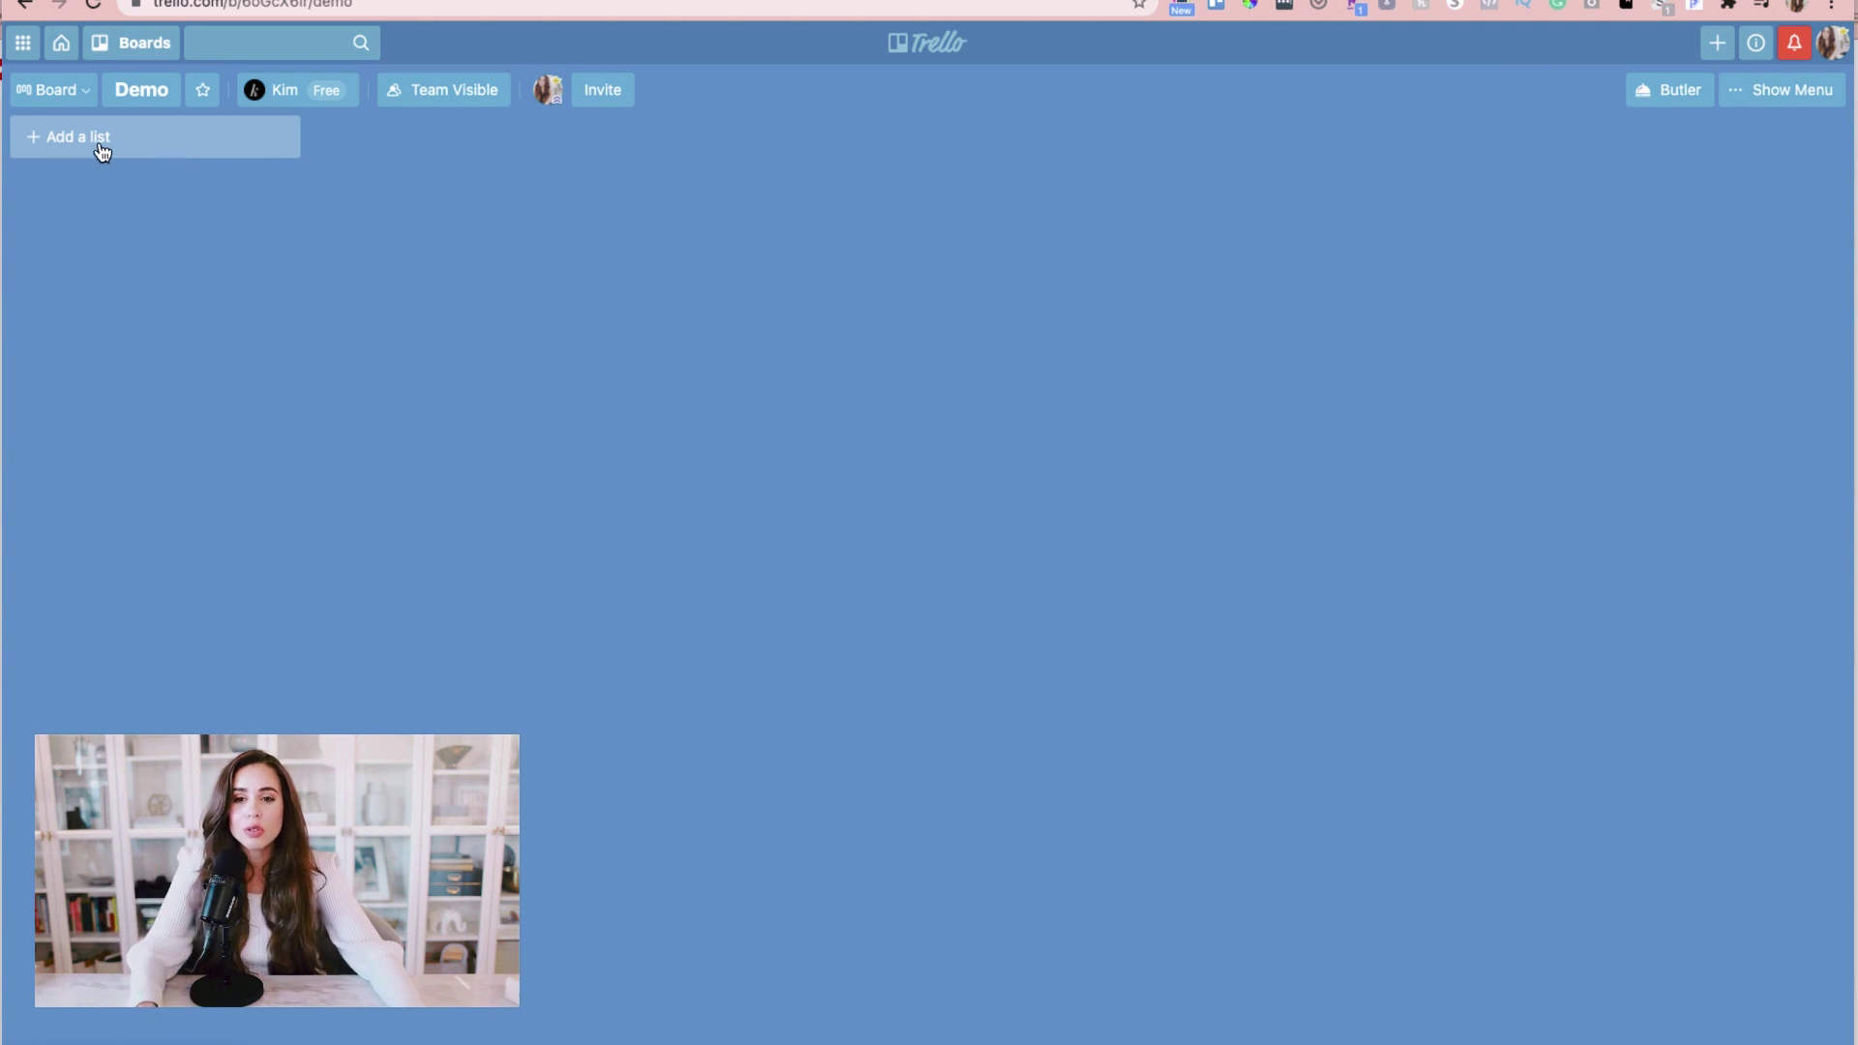
Add the lists Things To Do This Week, Doing and Done to the Demo board.
{"action": "left_click", "coordinate": [132, 149]}
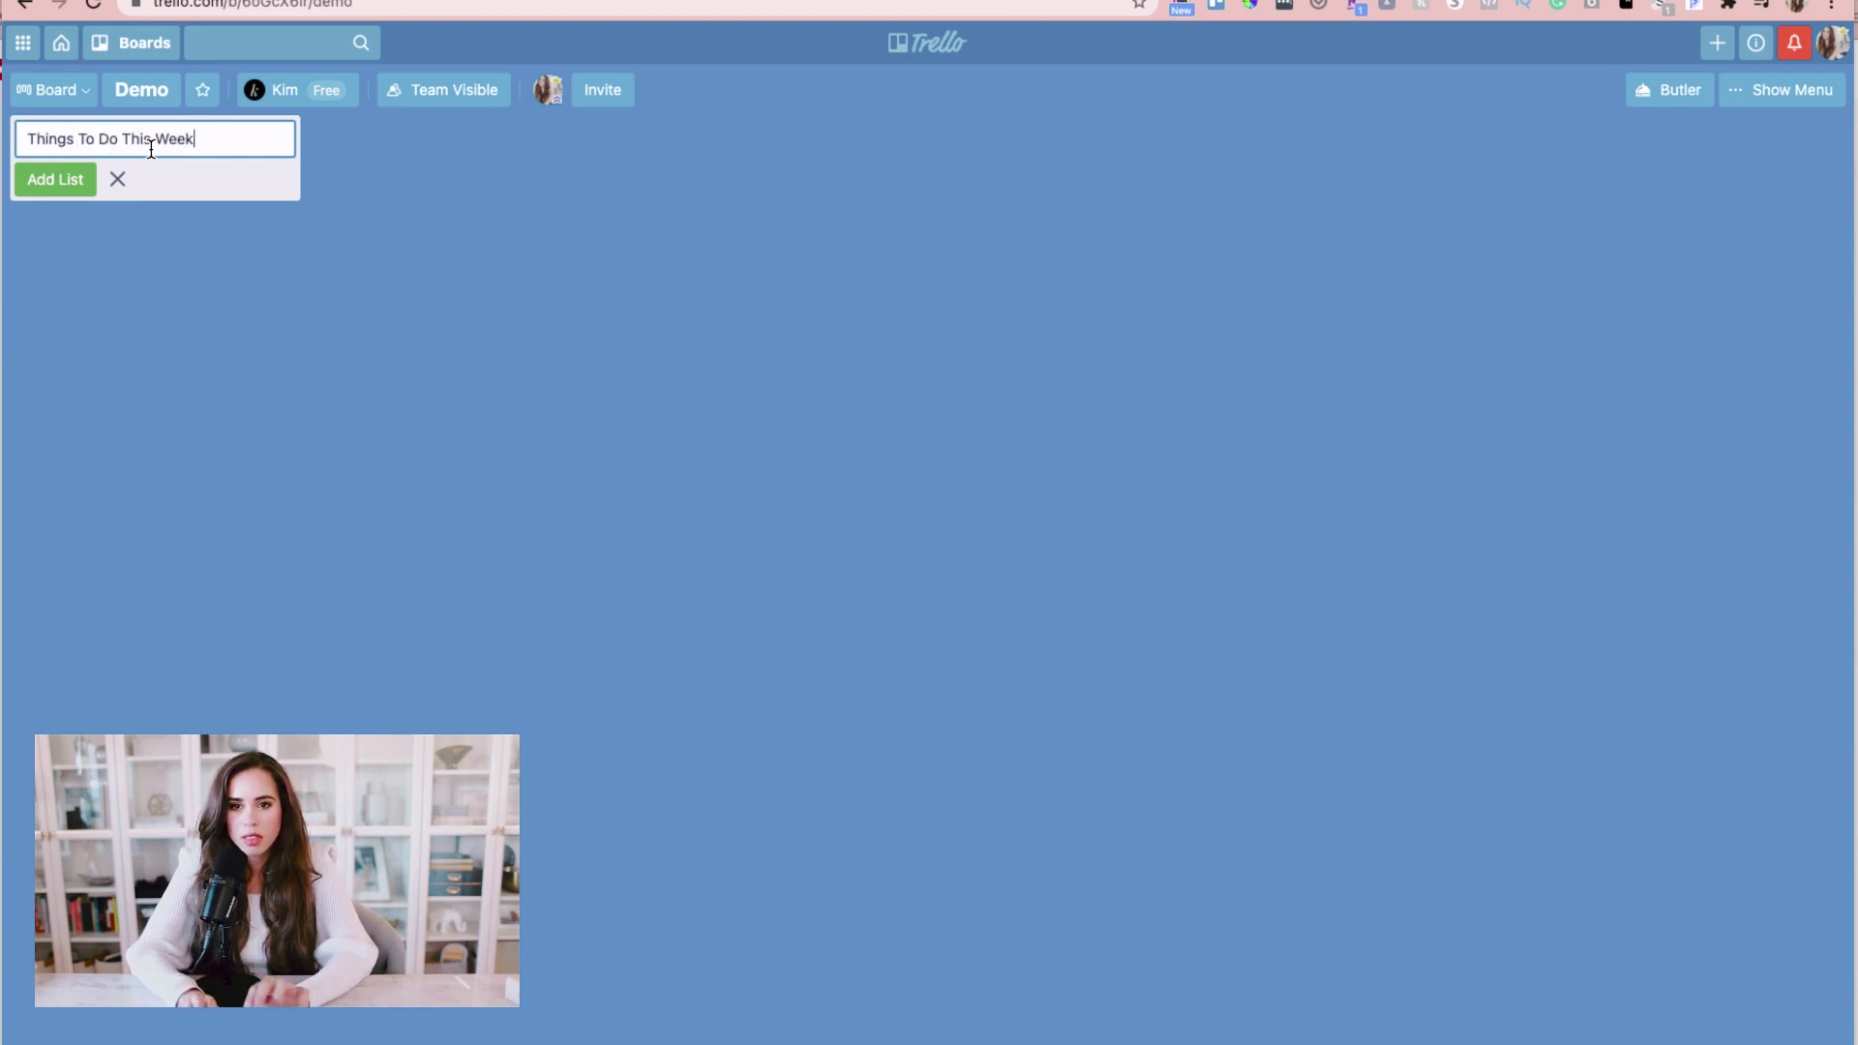
{"action": "key", "text": "Return"}
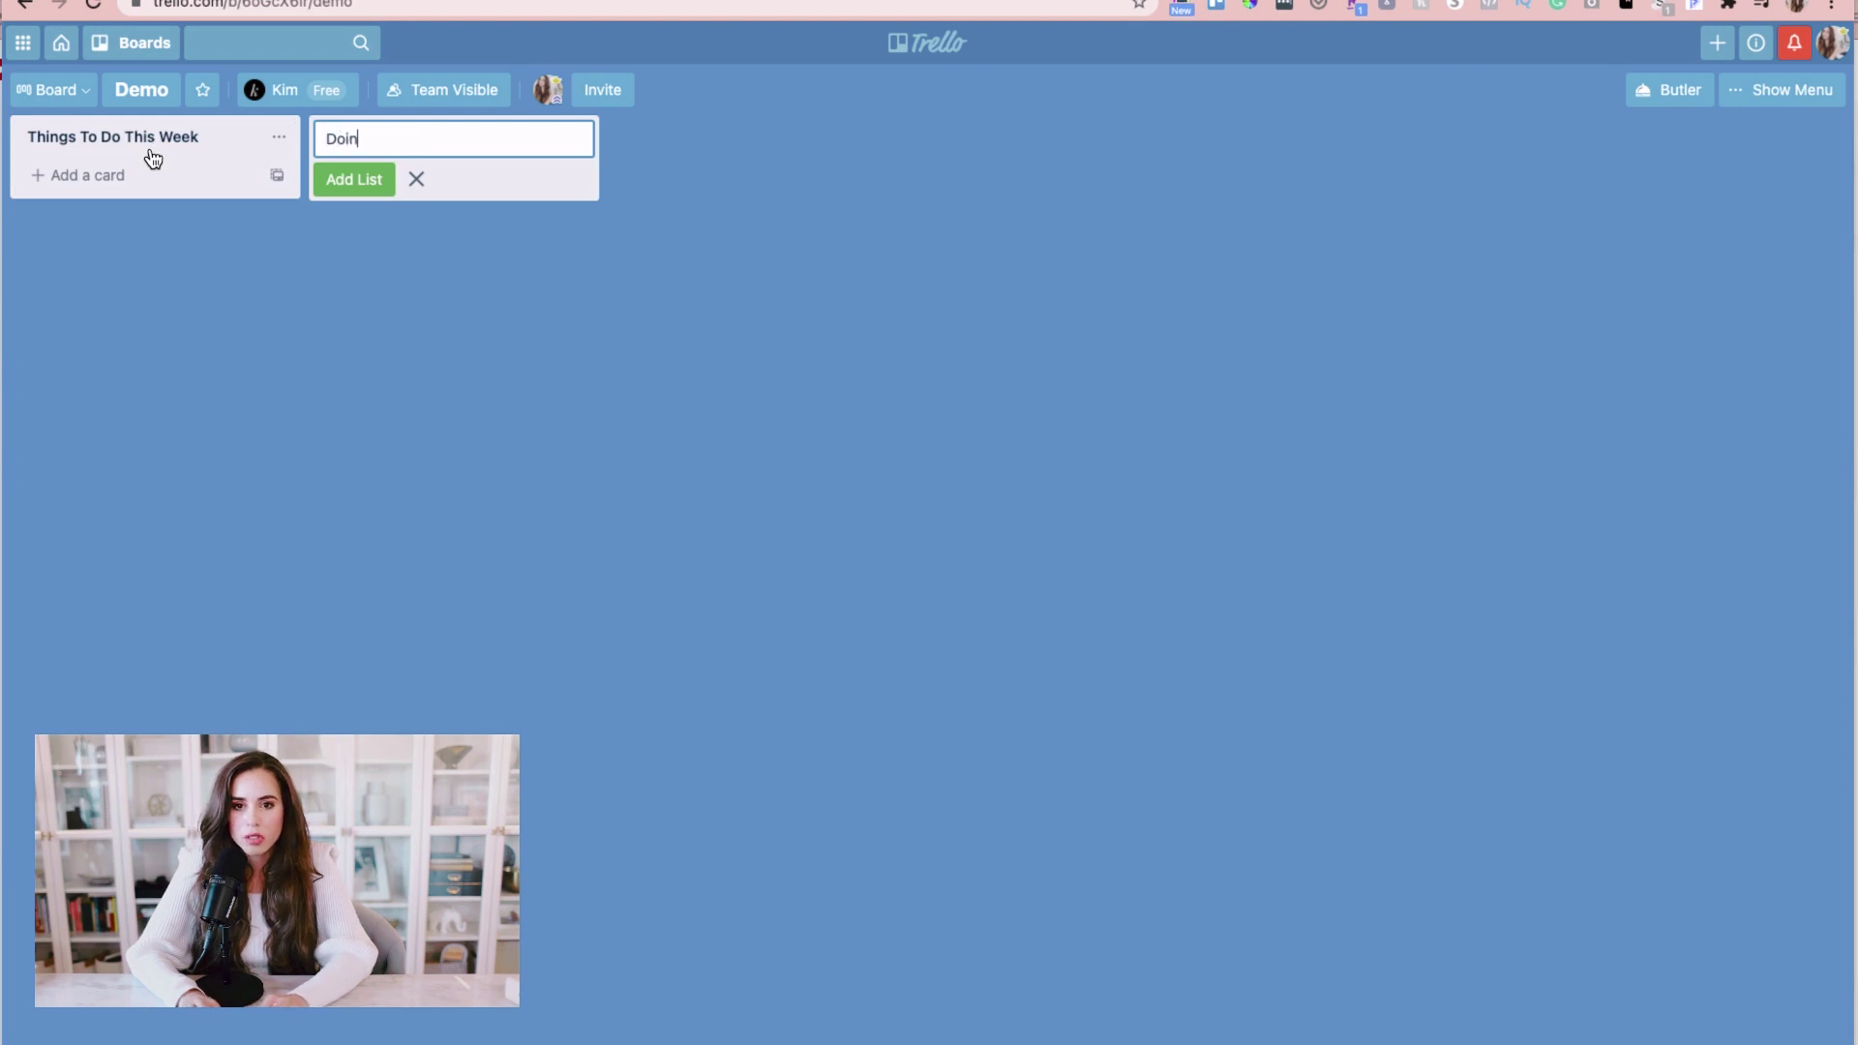
{"action": "key", "text": "Return"}
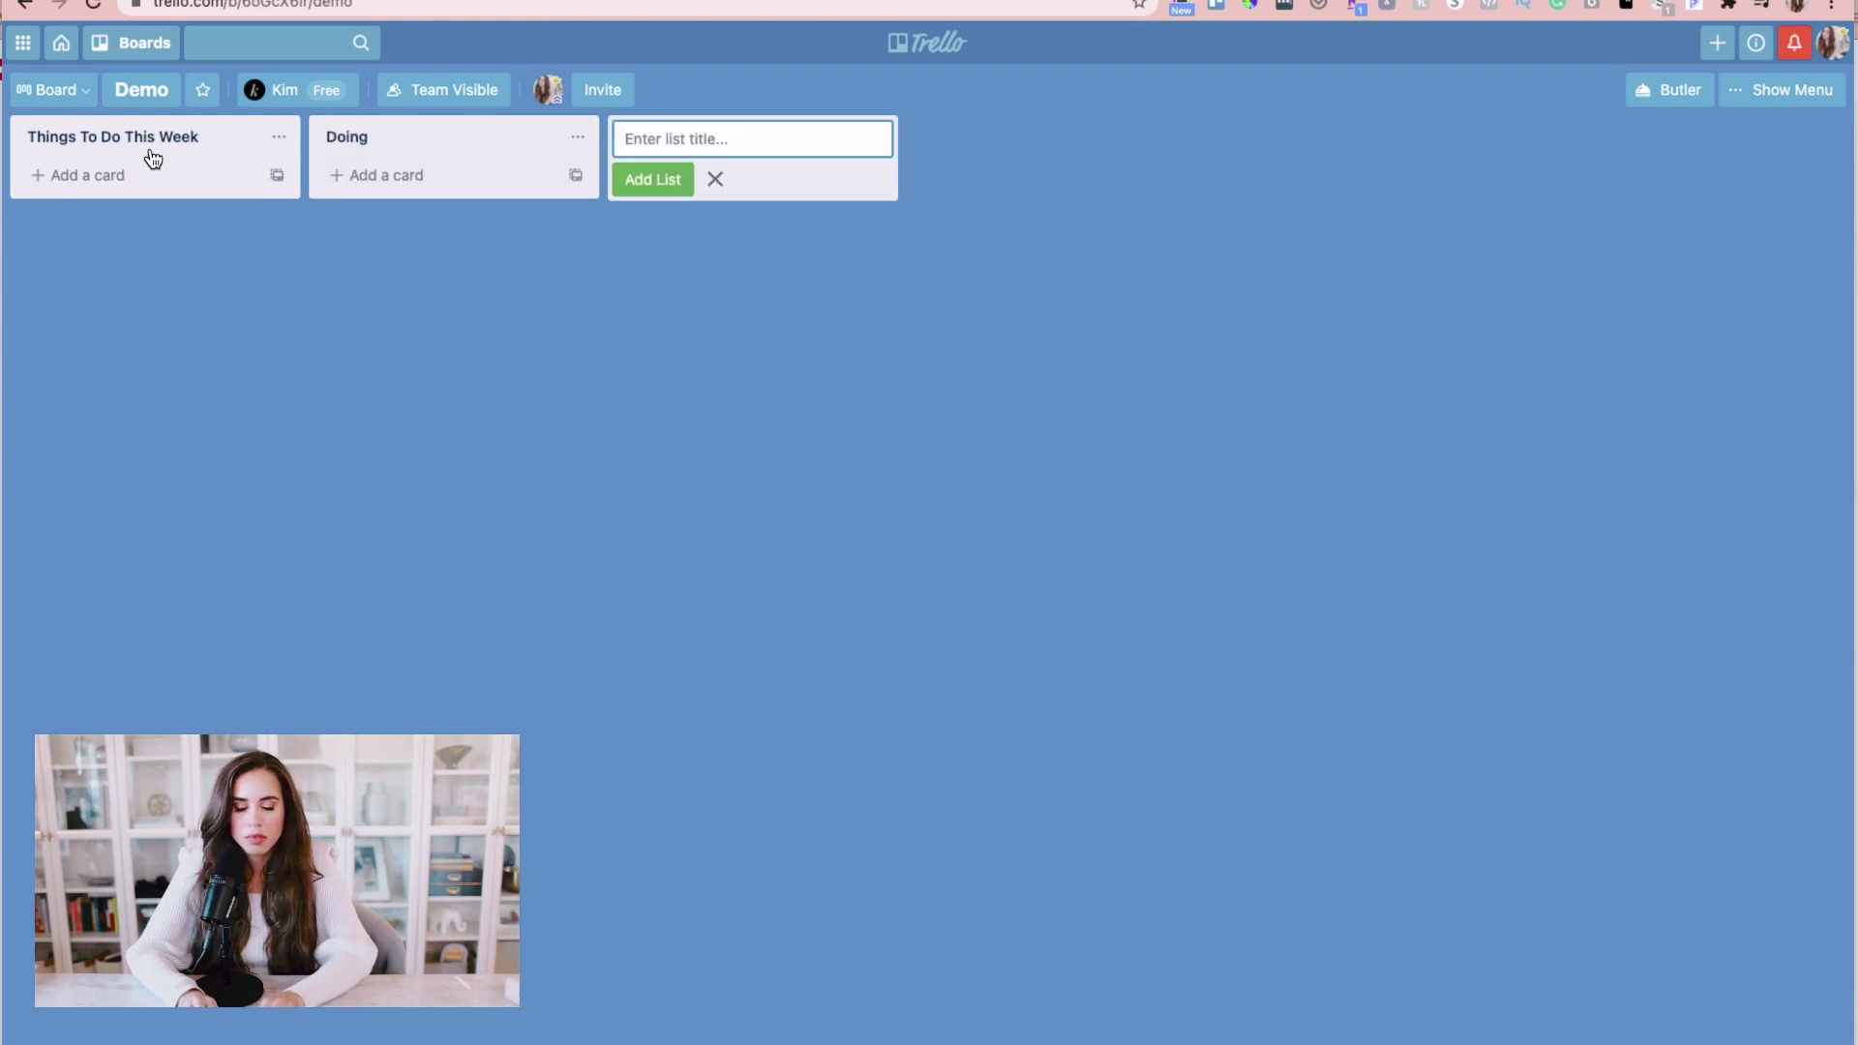
{"action": "key", "text": "Return"}
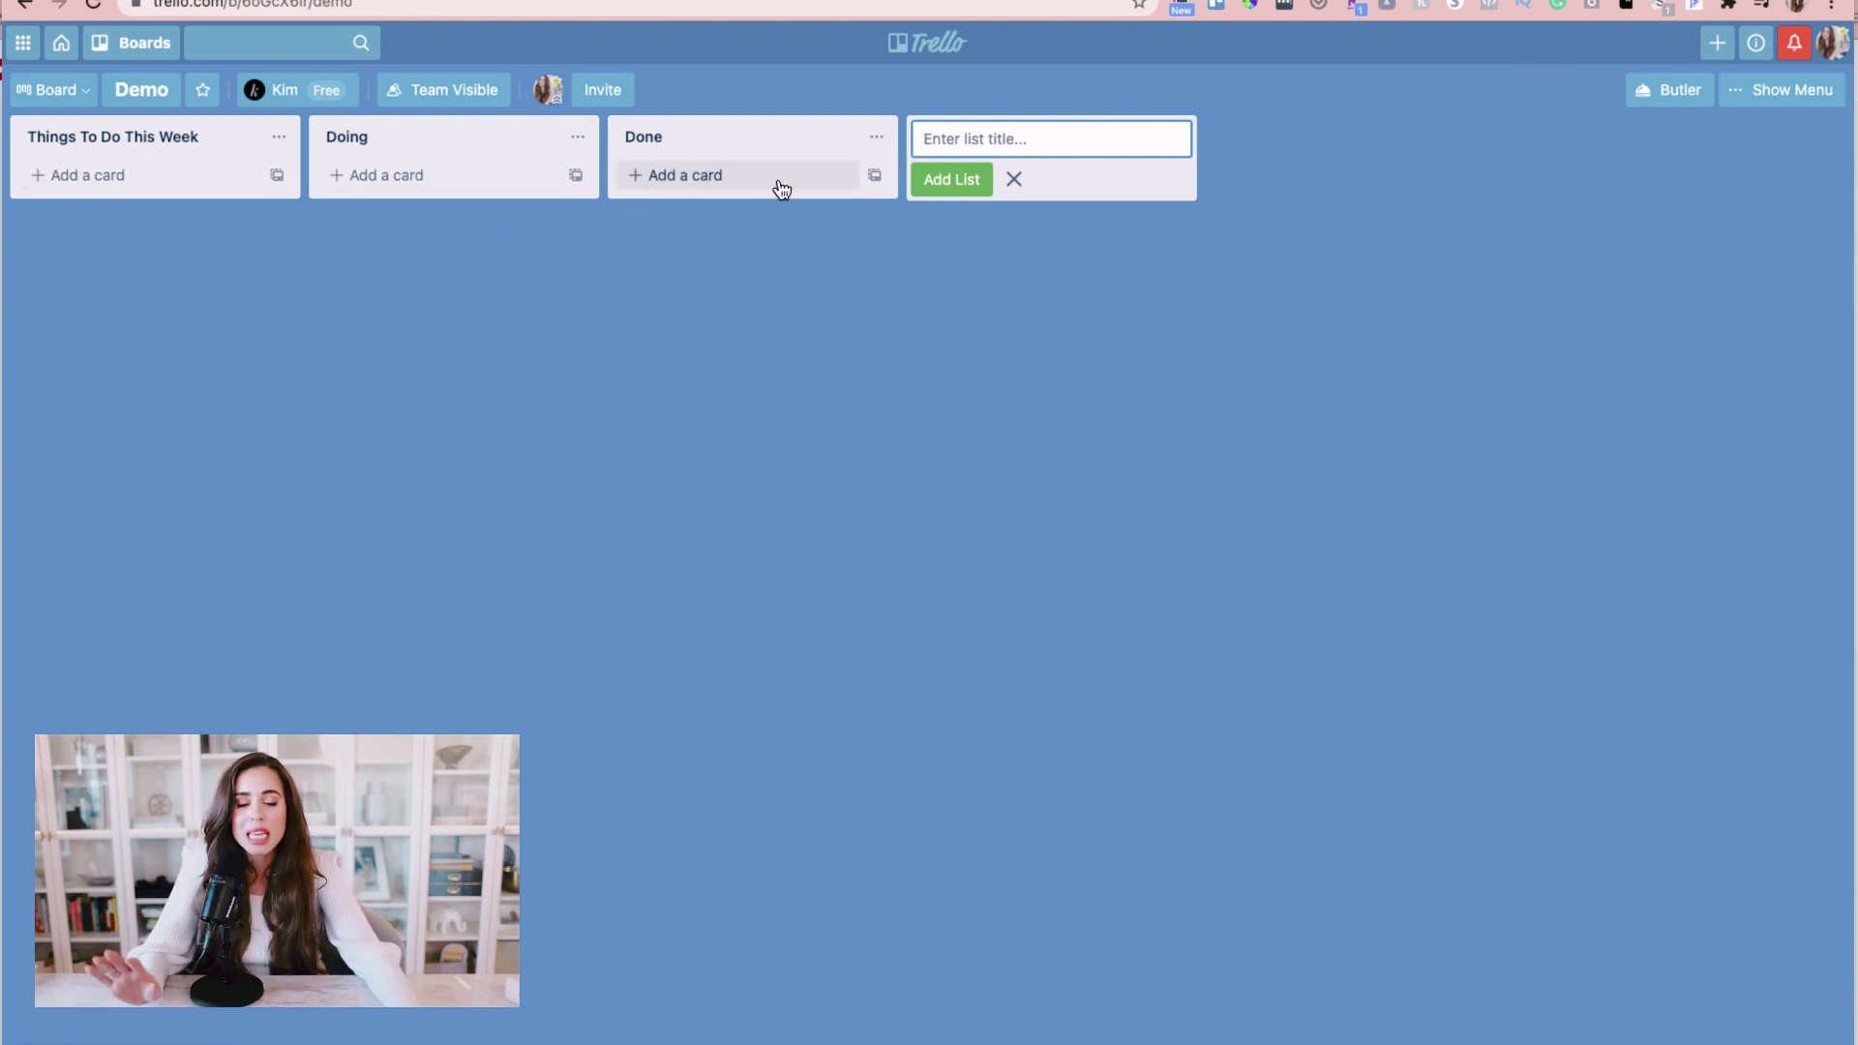
{"action": "left_click", "coordinate": [54, 184]}
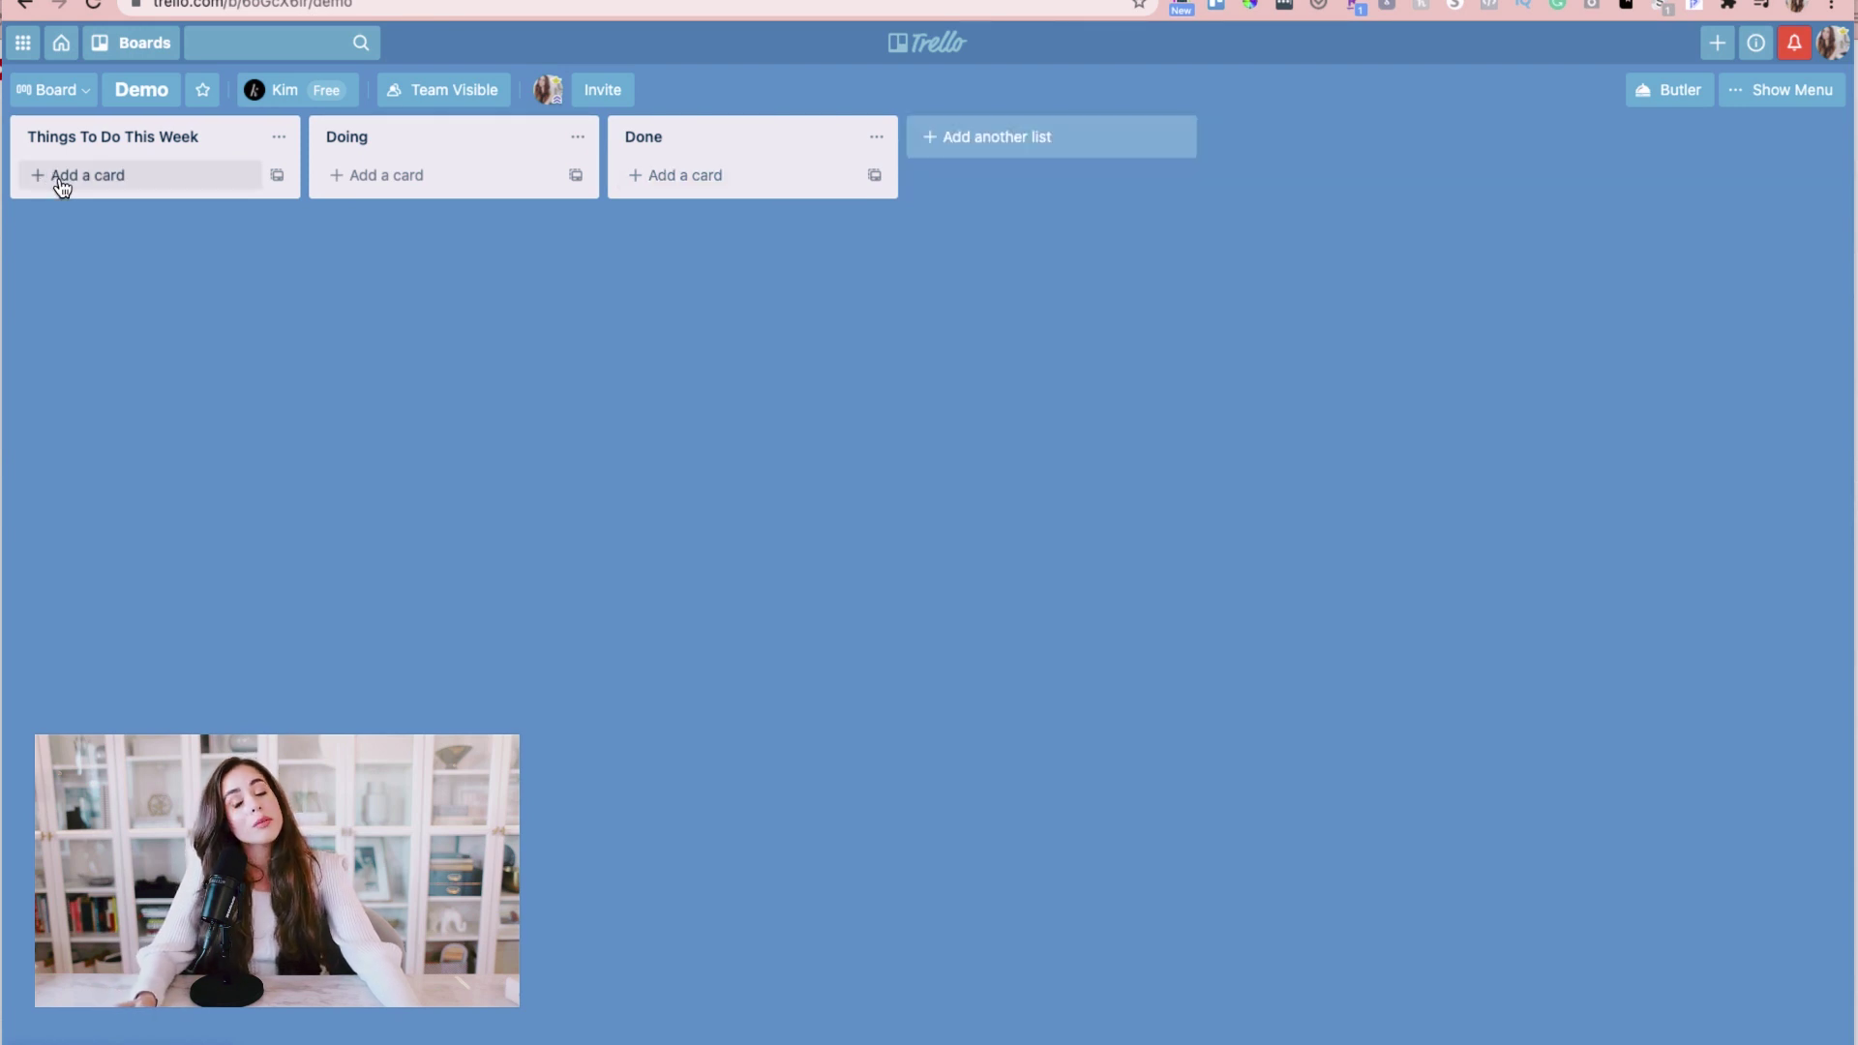
Add thirteen task cards such as 'Talk to CPA' and 'Edit my funnels', then open the first card.
{"action": "left_click", "coordinate": [128, 183]}
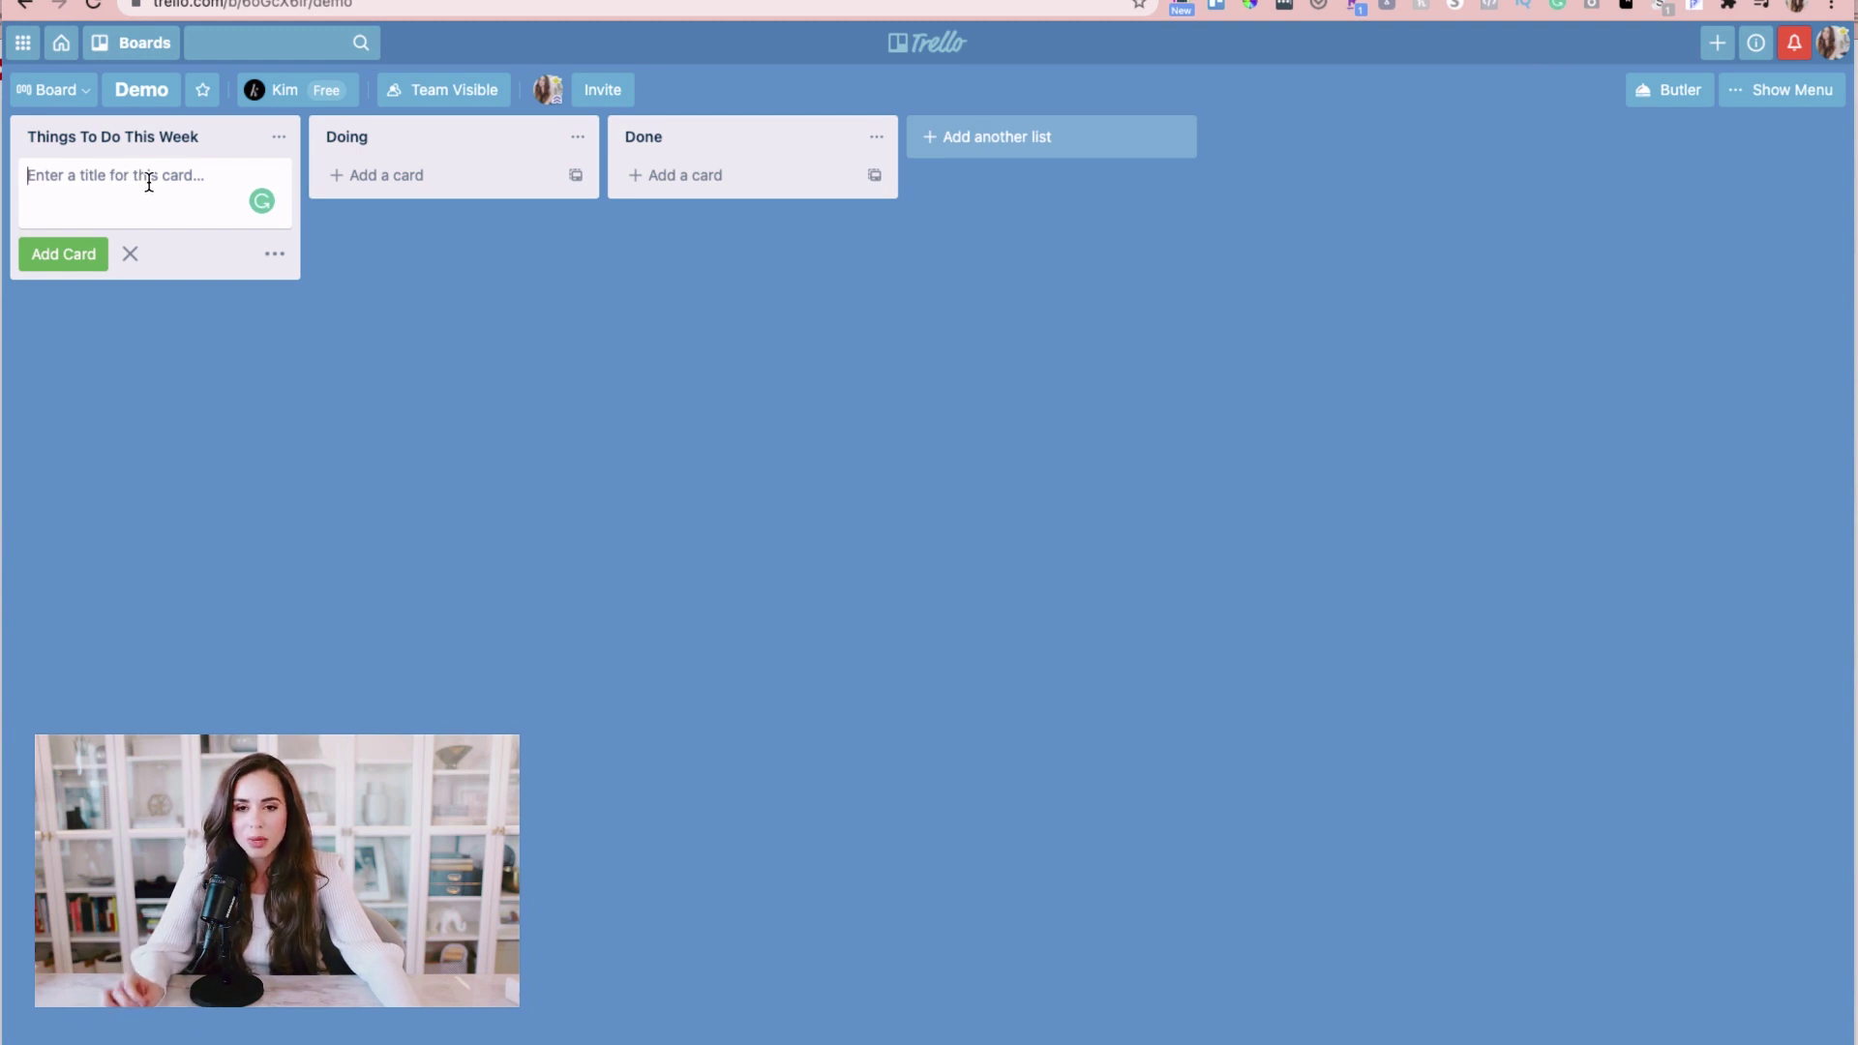
{"action": "type", "text": "Create monthly content calendar. Talk to CPA. Edit my funnels. Talk to Pearl. Make sure I have all my newsletters"}
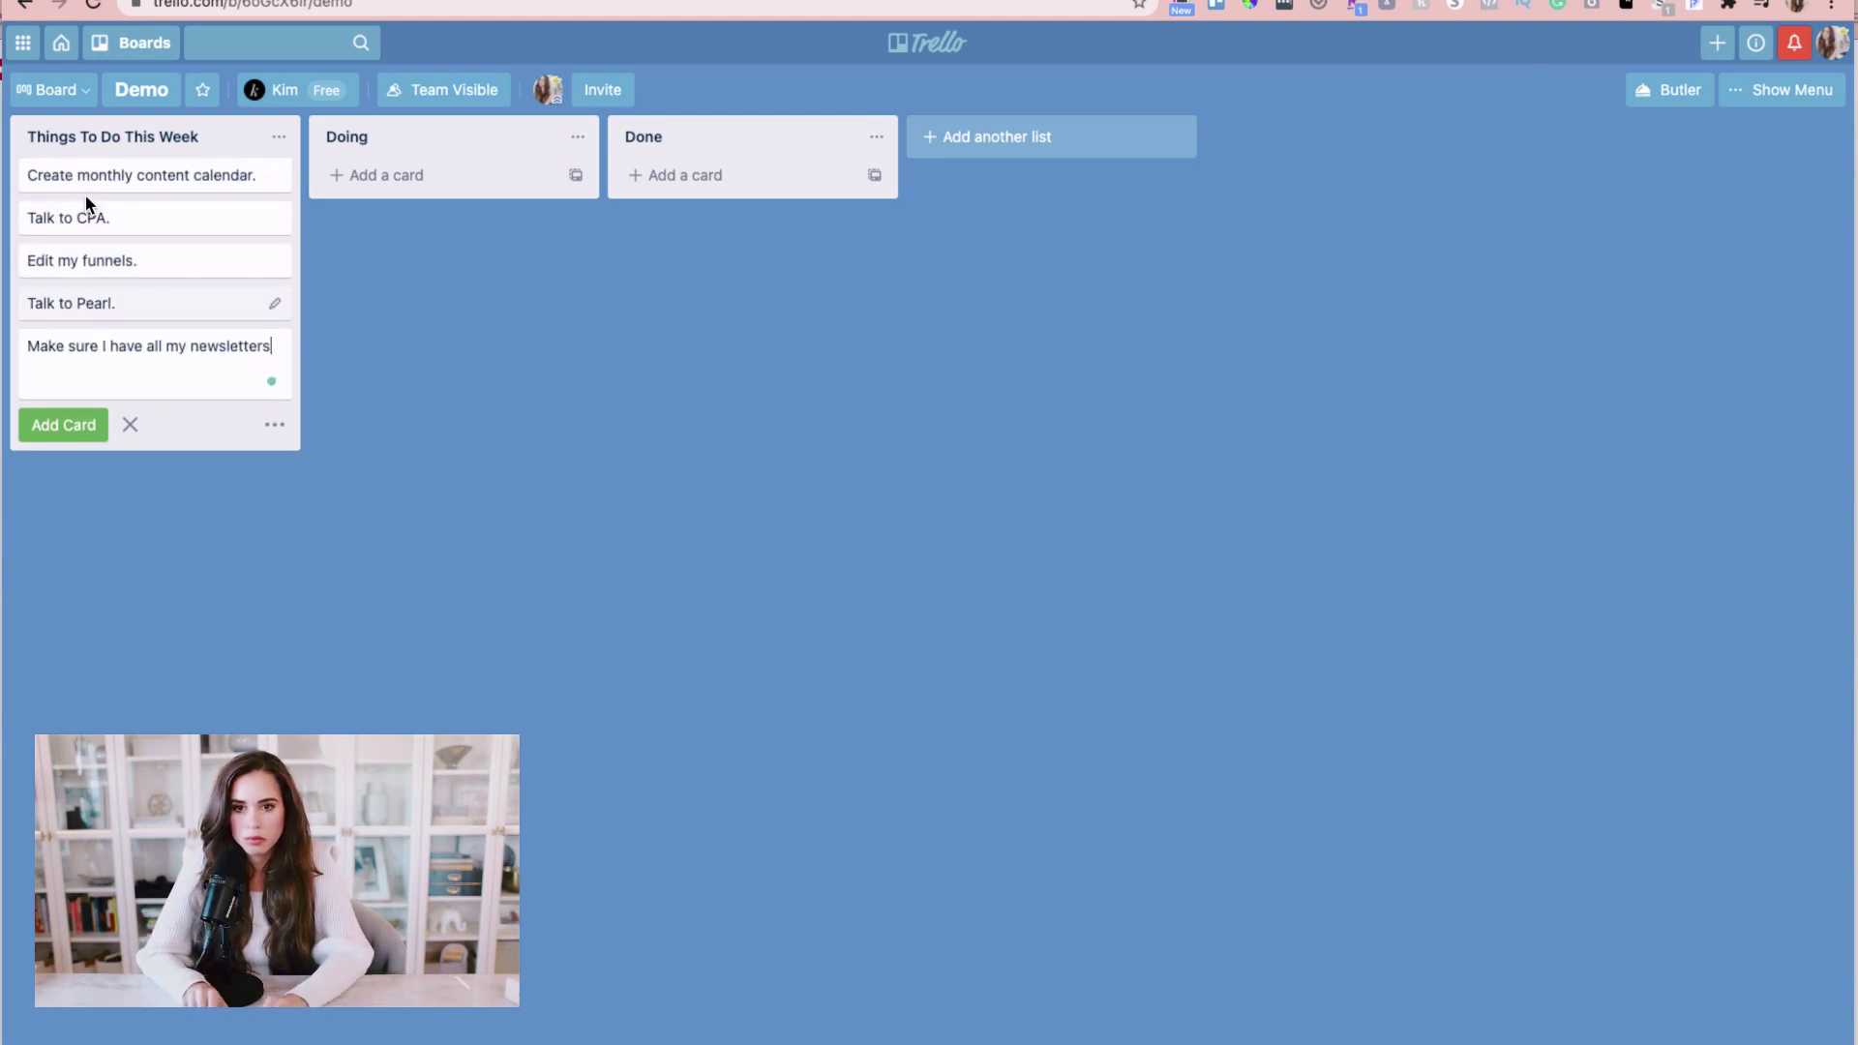
{"action": "type", "text": " scheduled. Book appointment with the chiro. Release new course in TBL. Write more newsletters. Finish my blog content calendar. Edi"}
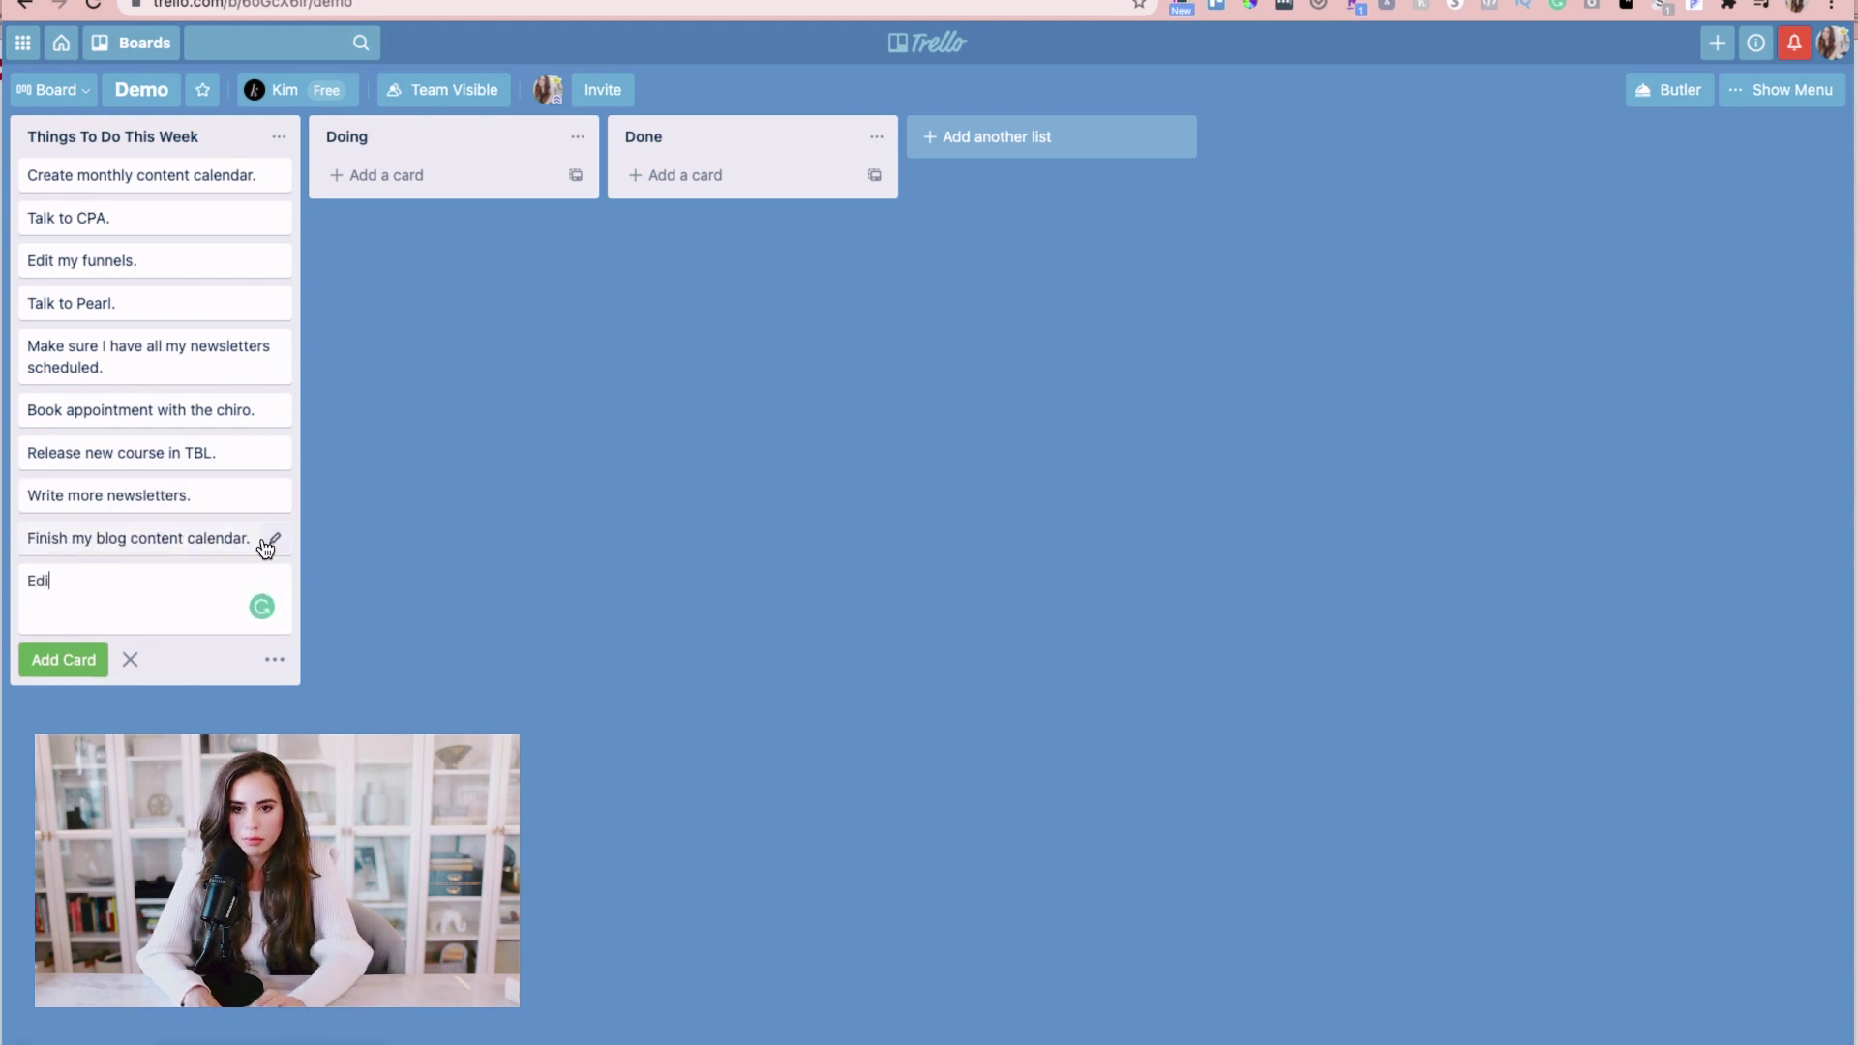
{"action": "type", "text": "t videos. Talk to Ajae about my next video. Meet with production team."}
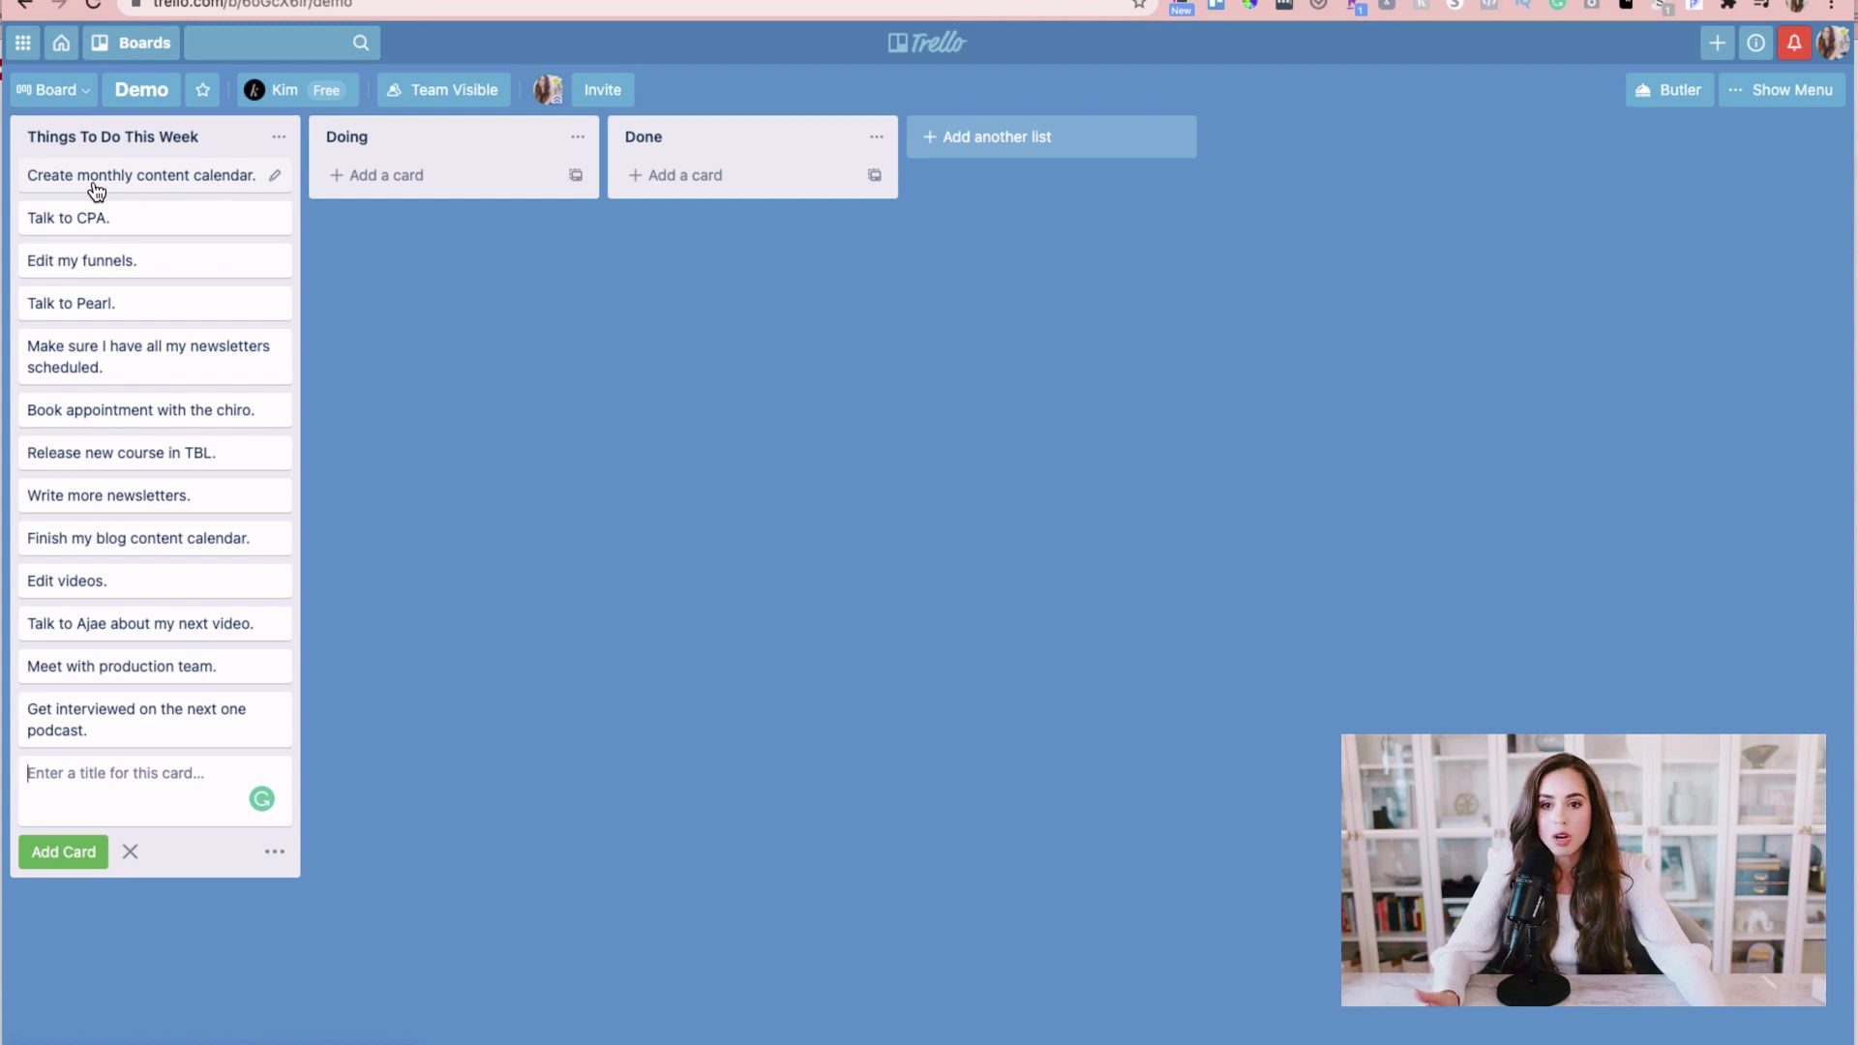
{"action": "left_click", "coordinate": [166, 188]}
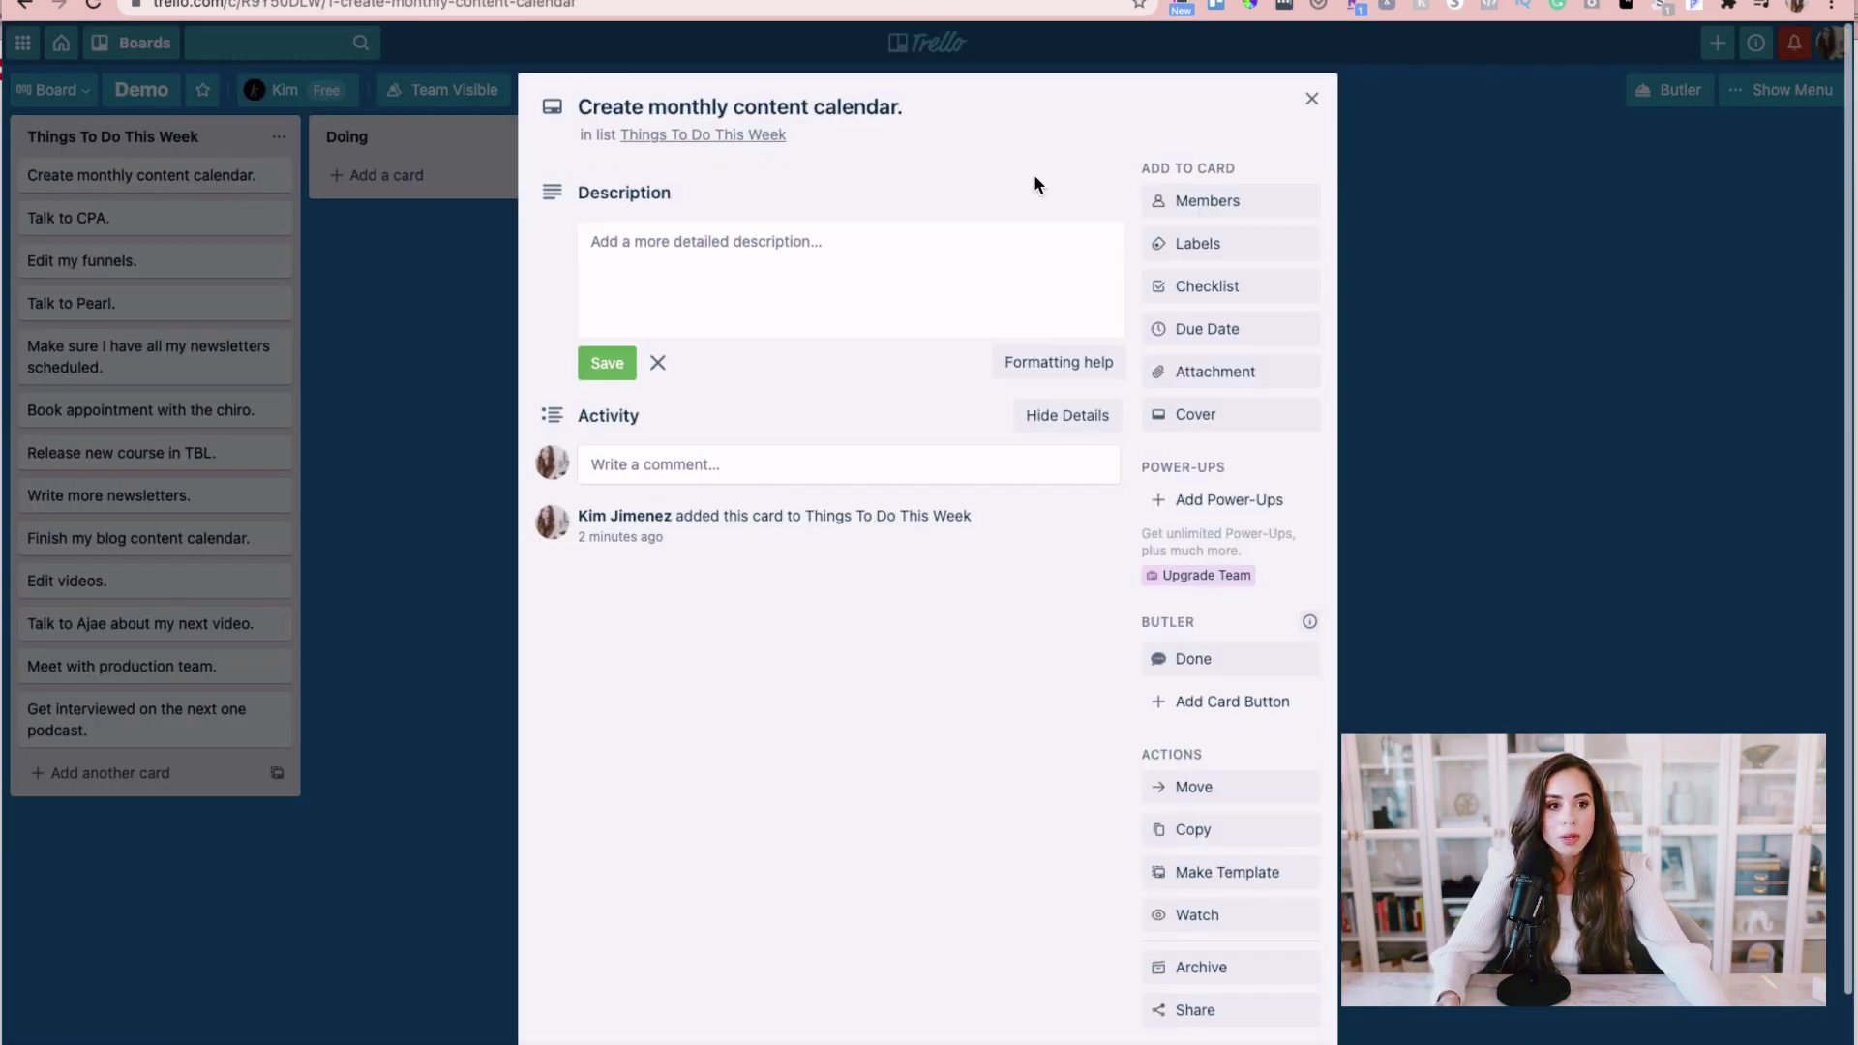
Give the Create monthly content calendar and Talk to CPA cards a Feb 8 due date.
{"action": "left_click", "coordinate": [1183, 339]}
{"action": "left_click", "coordinate": [1219, 602]}
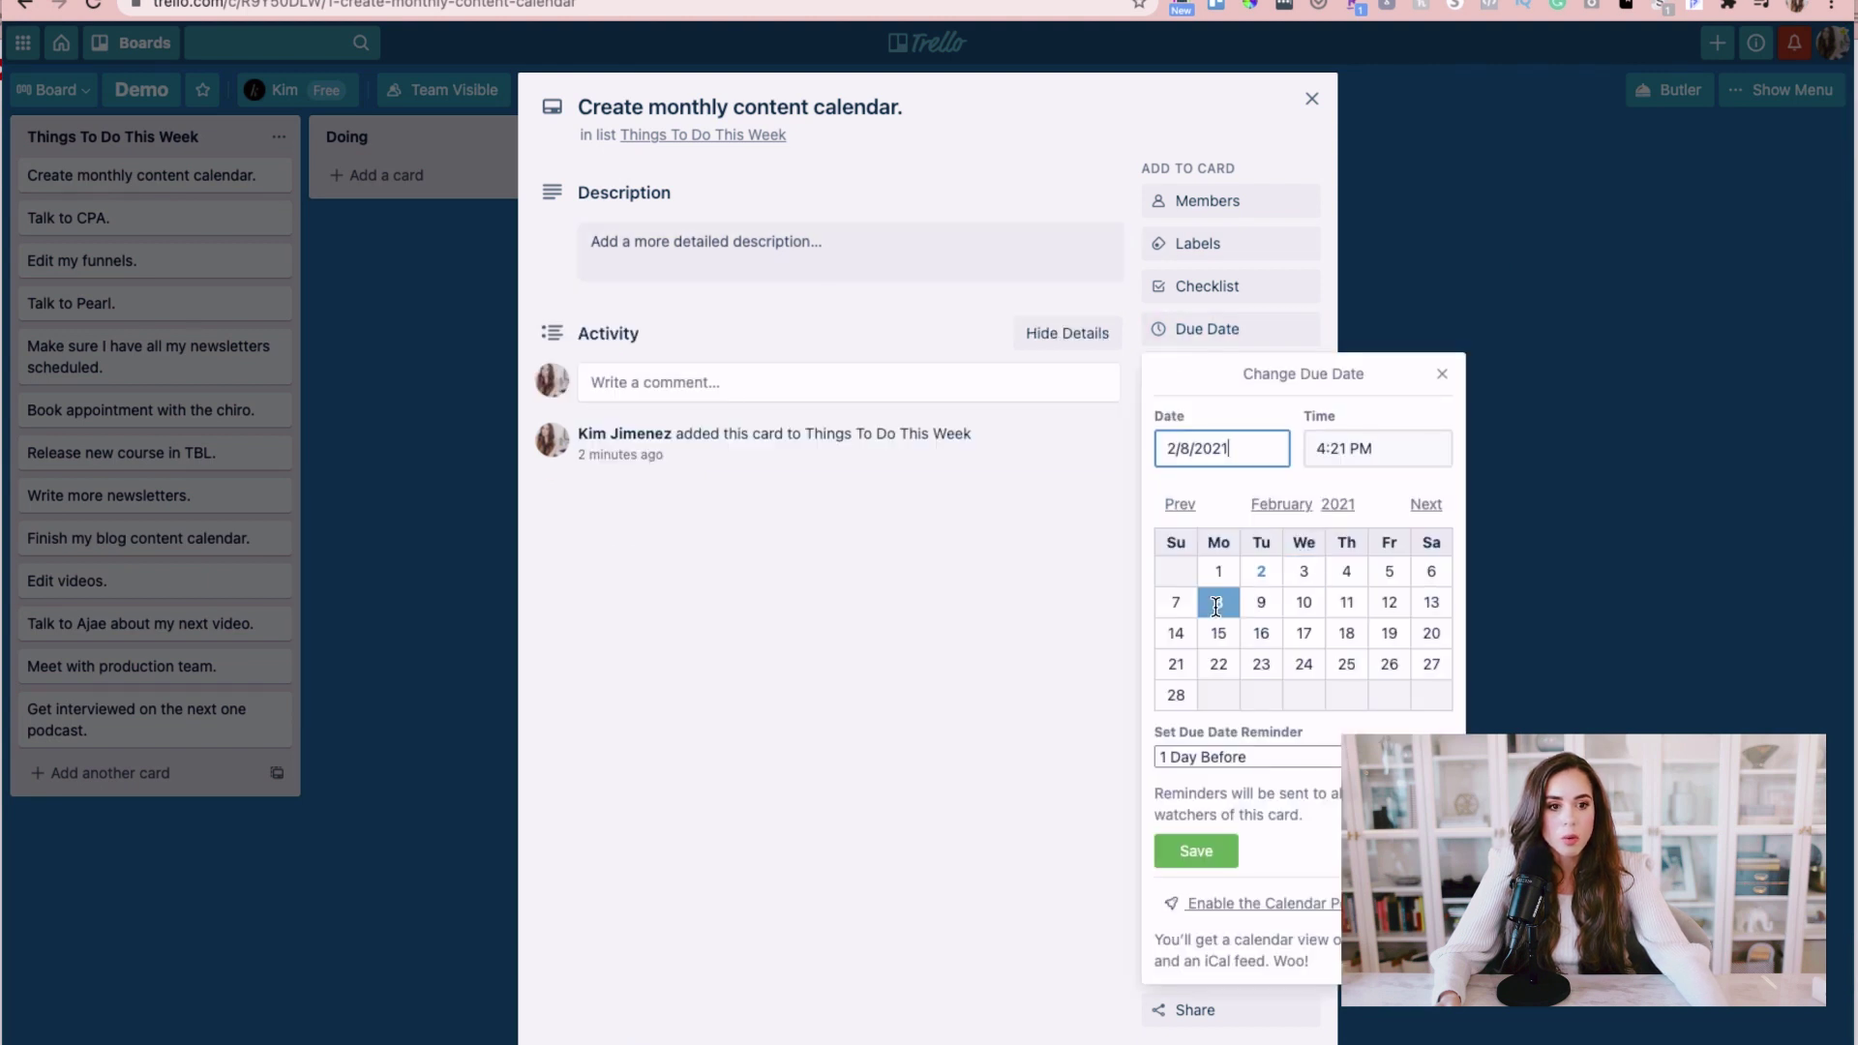
{"action": "left_click", "coordinate": [1221, 858]}
{"action": "left_click", "coordinate": [354, 386]}
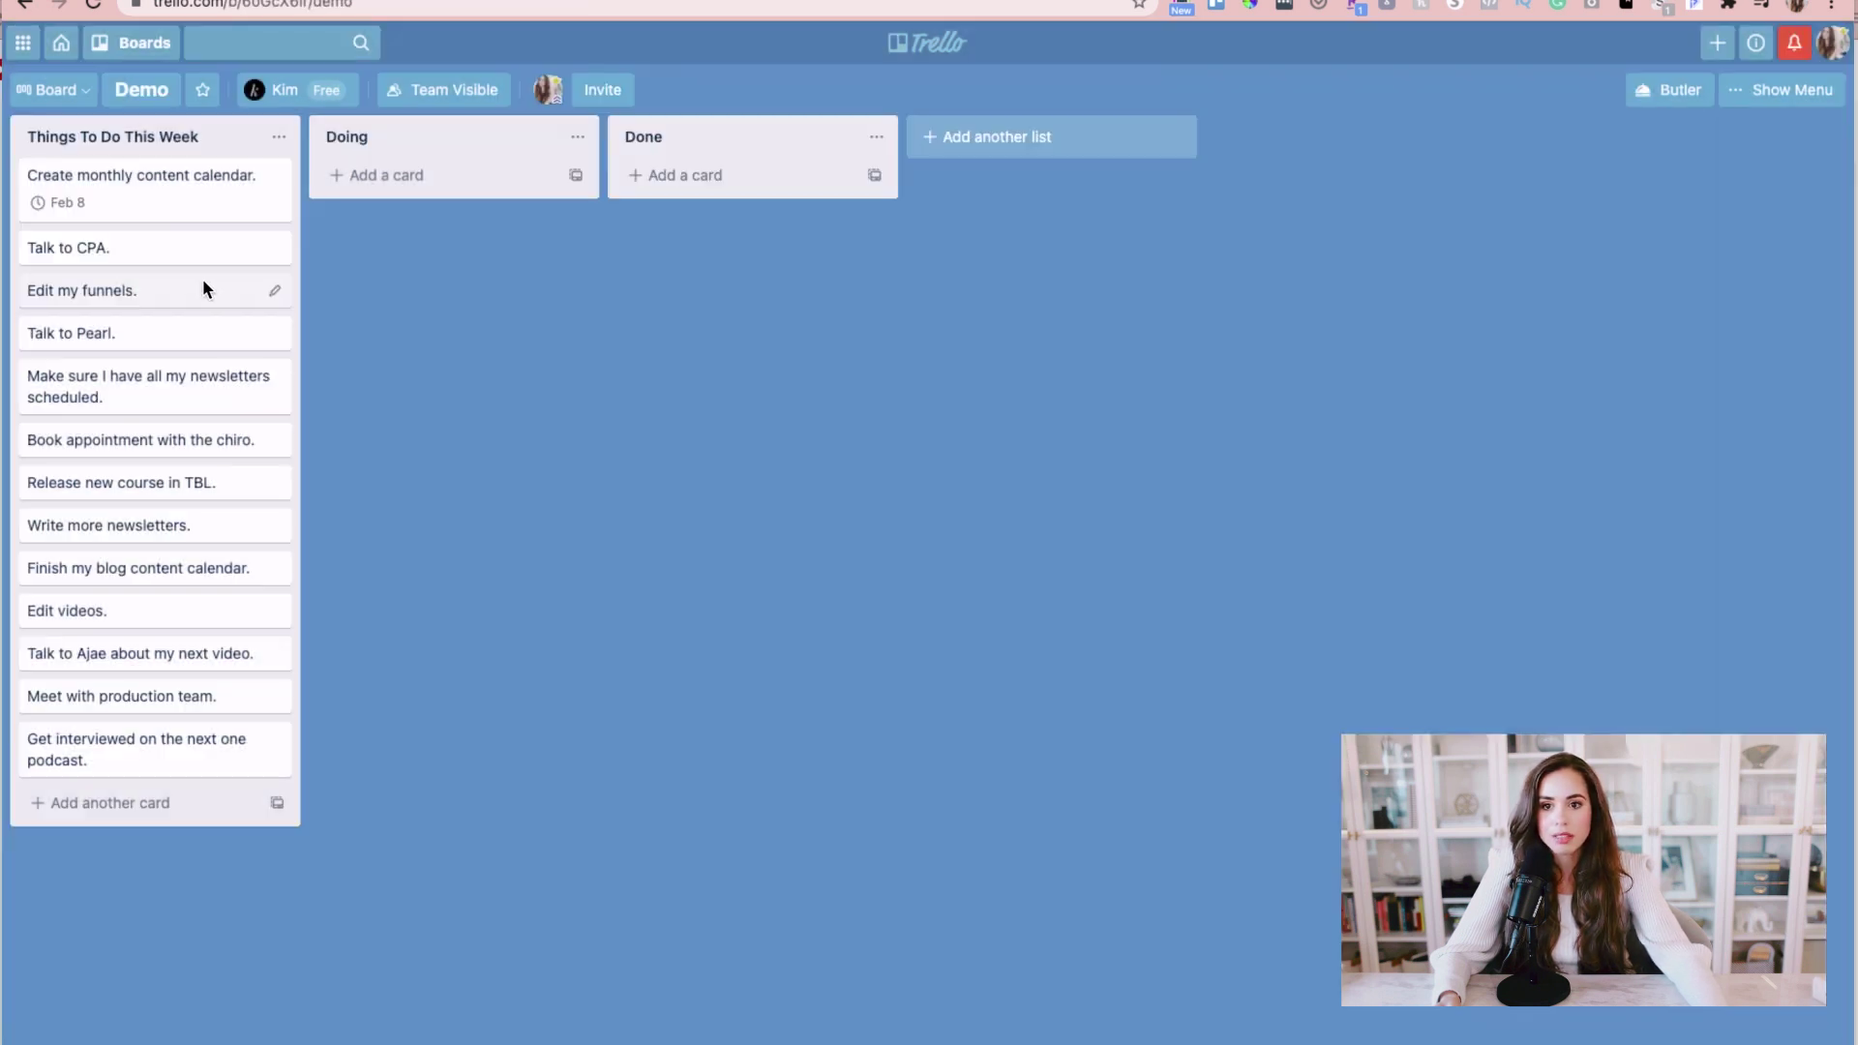
{"action": "left_click", "coordinate": [143, 255]}
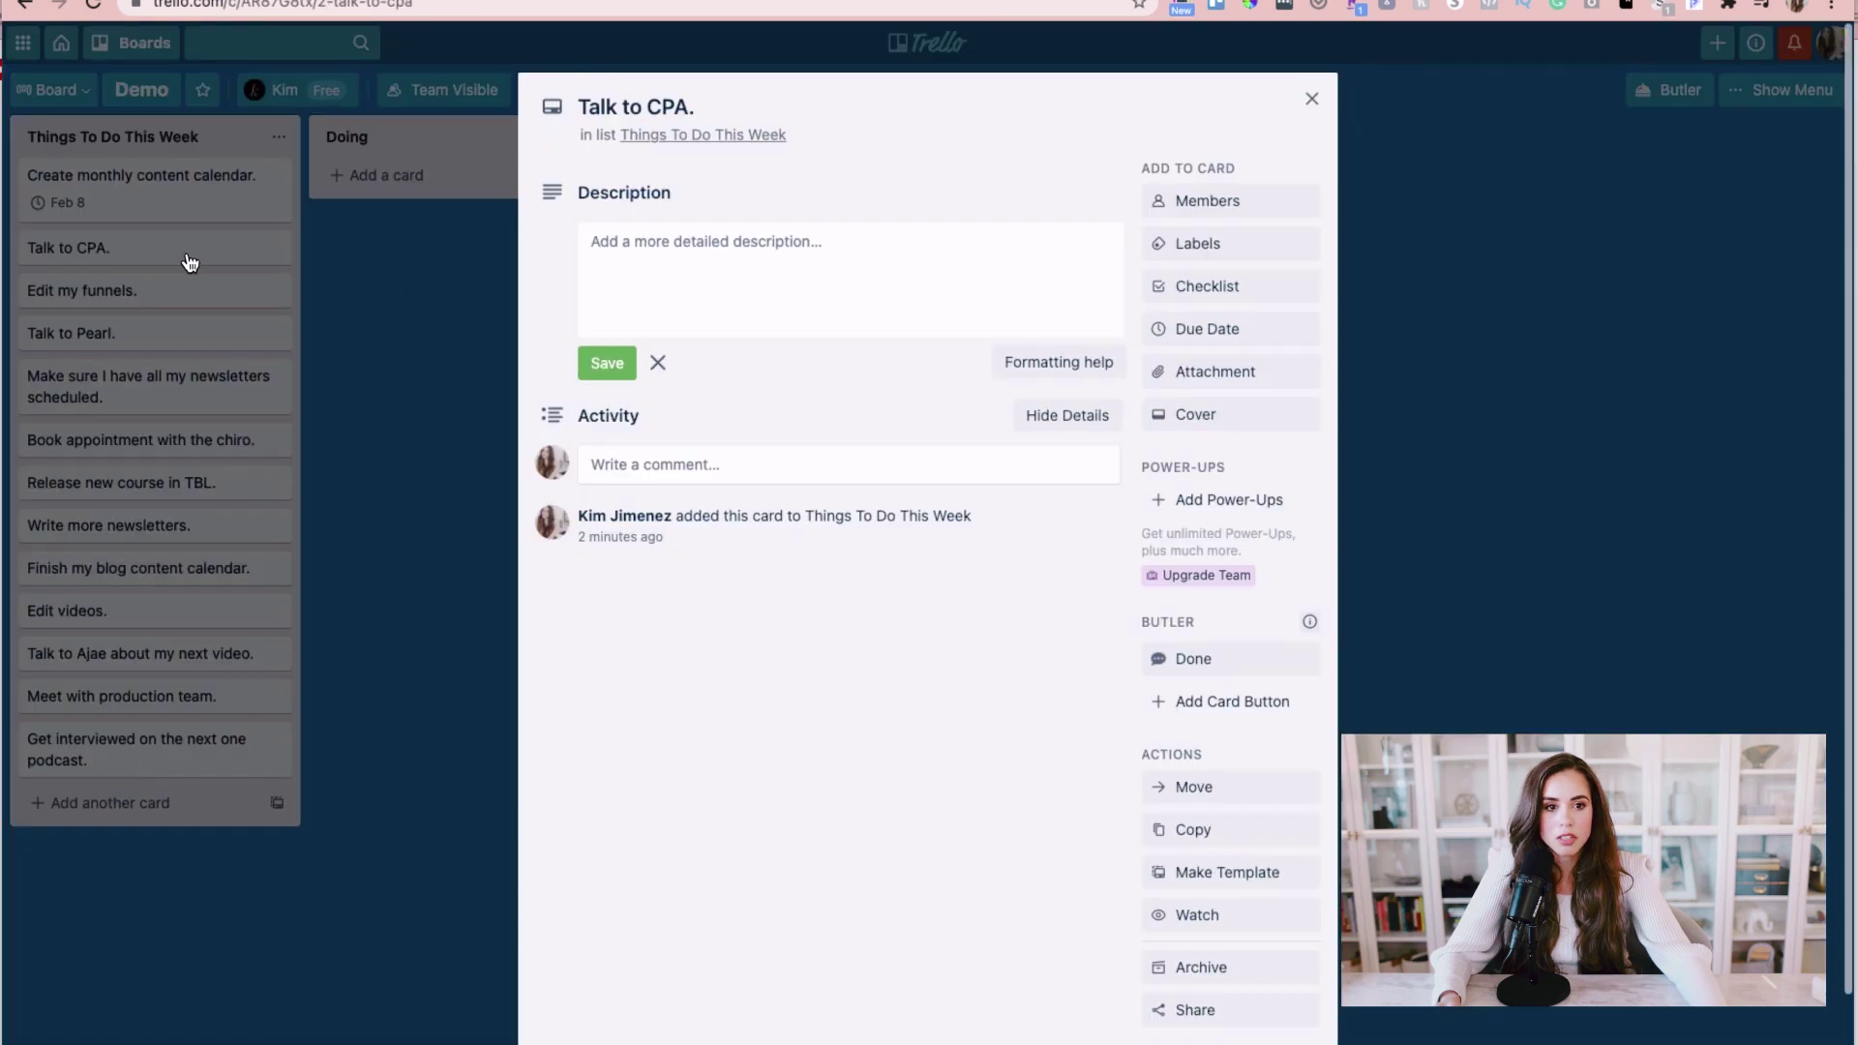
{"action": "left_click", "coordinate": [1176, 333]}
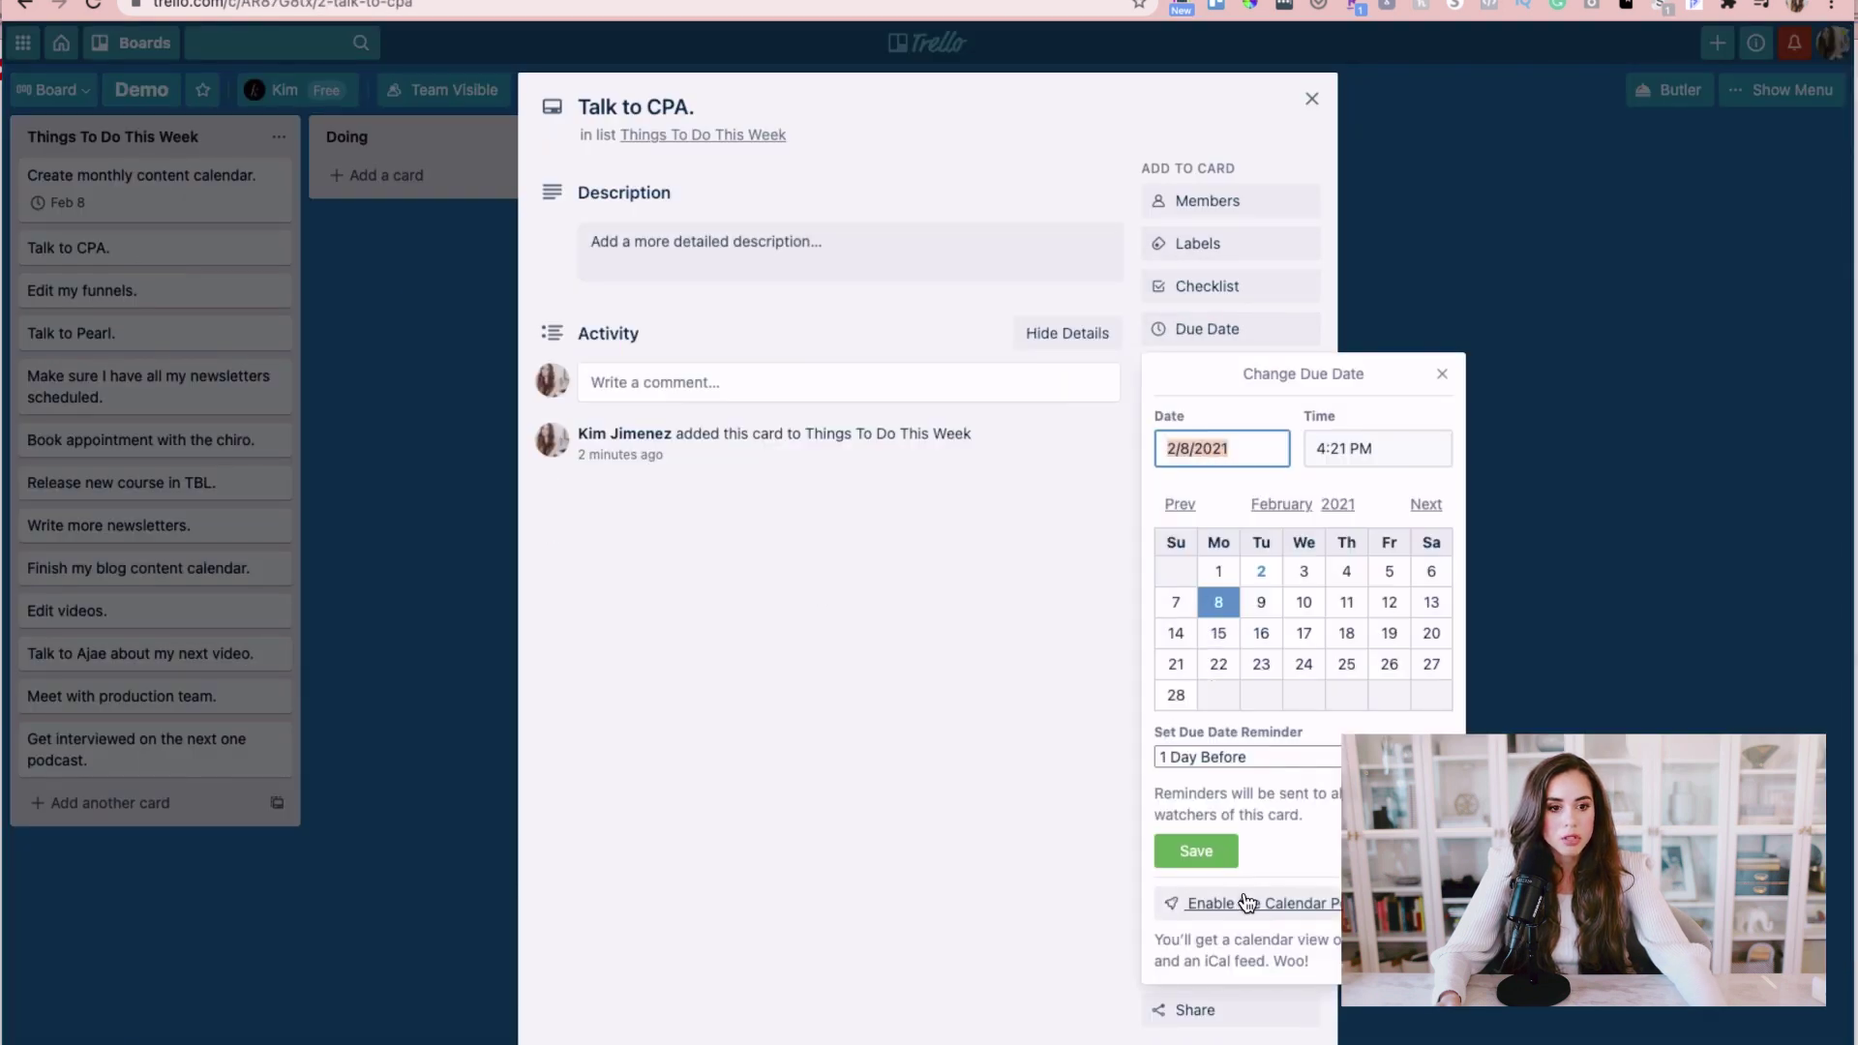
{"action": "left_click", "coordinate": [1196, 852]}
{"action": "left_click", "coordinate": [360, 363]}
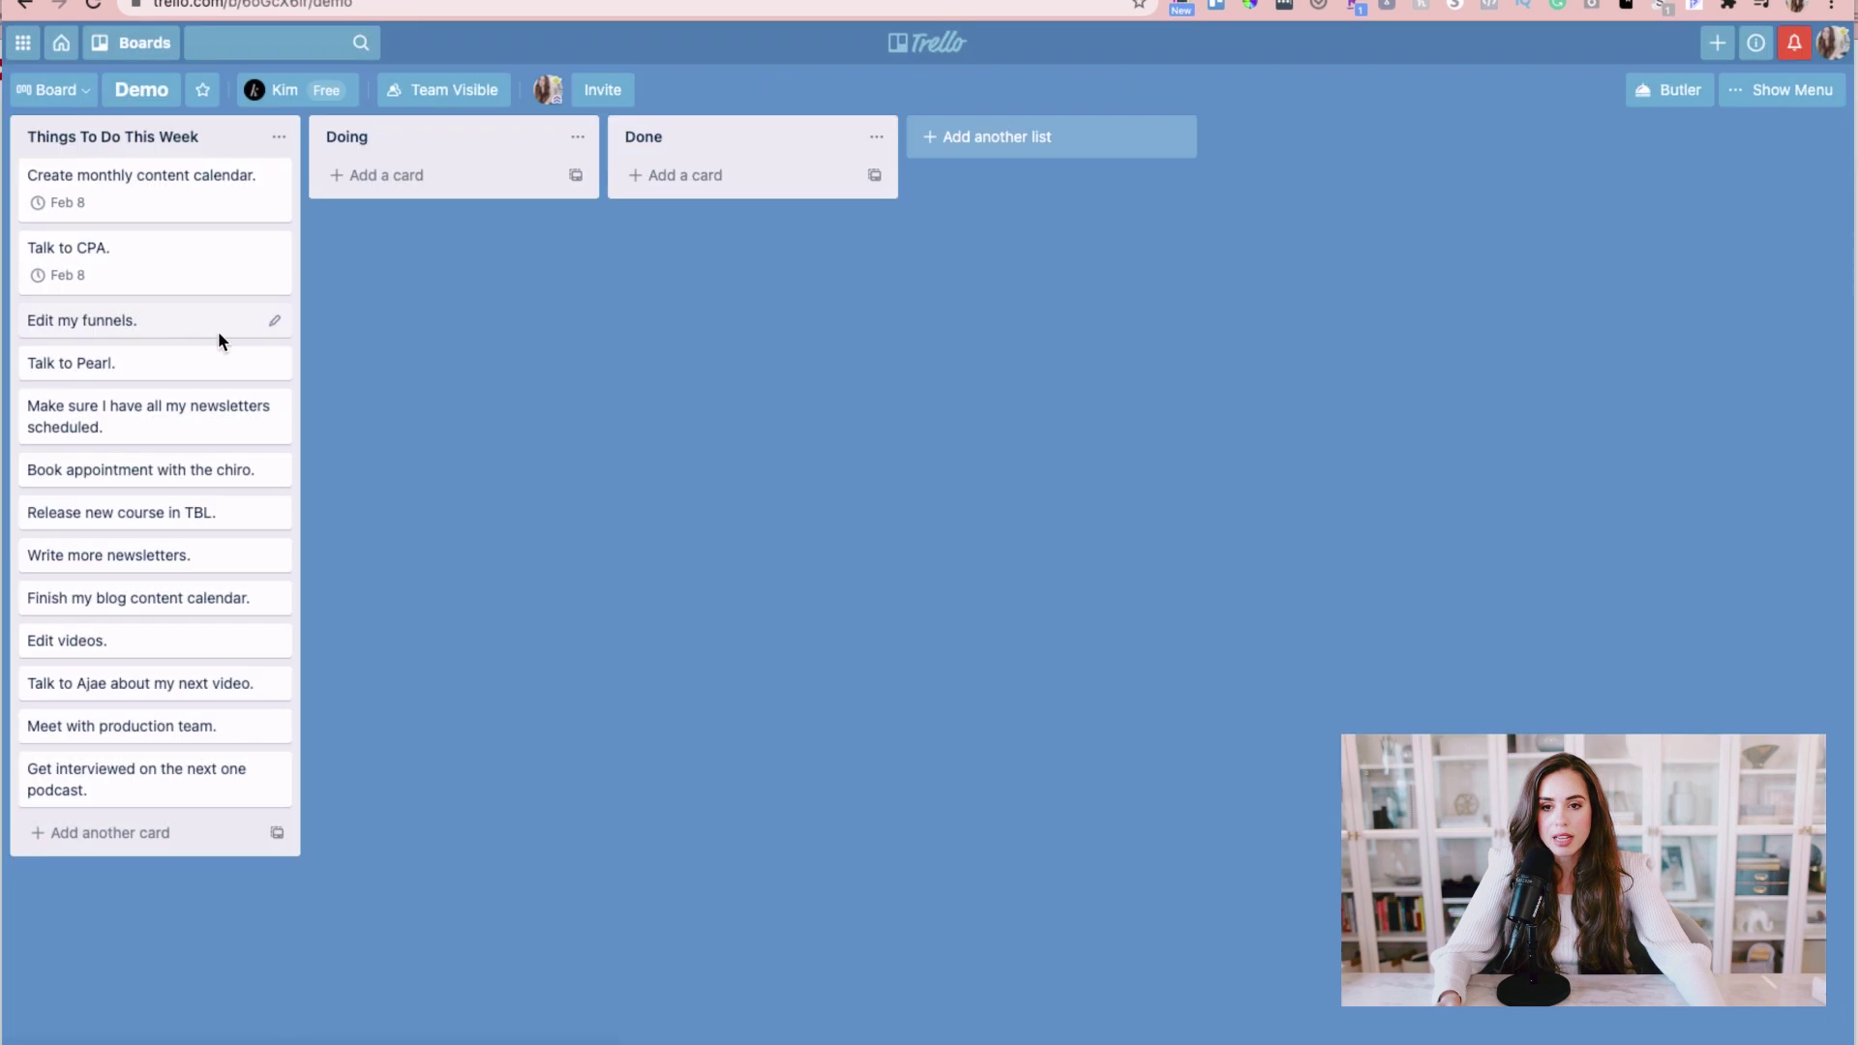
Set the Edit my funnels card's due date to Feb 10.
{"action": "left_click", "coordinate": [171, 329]}
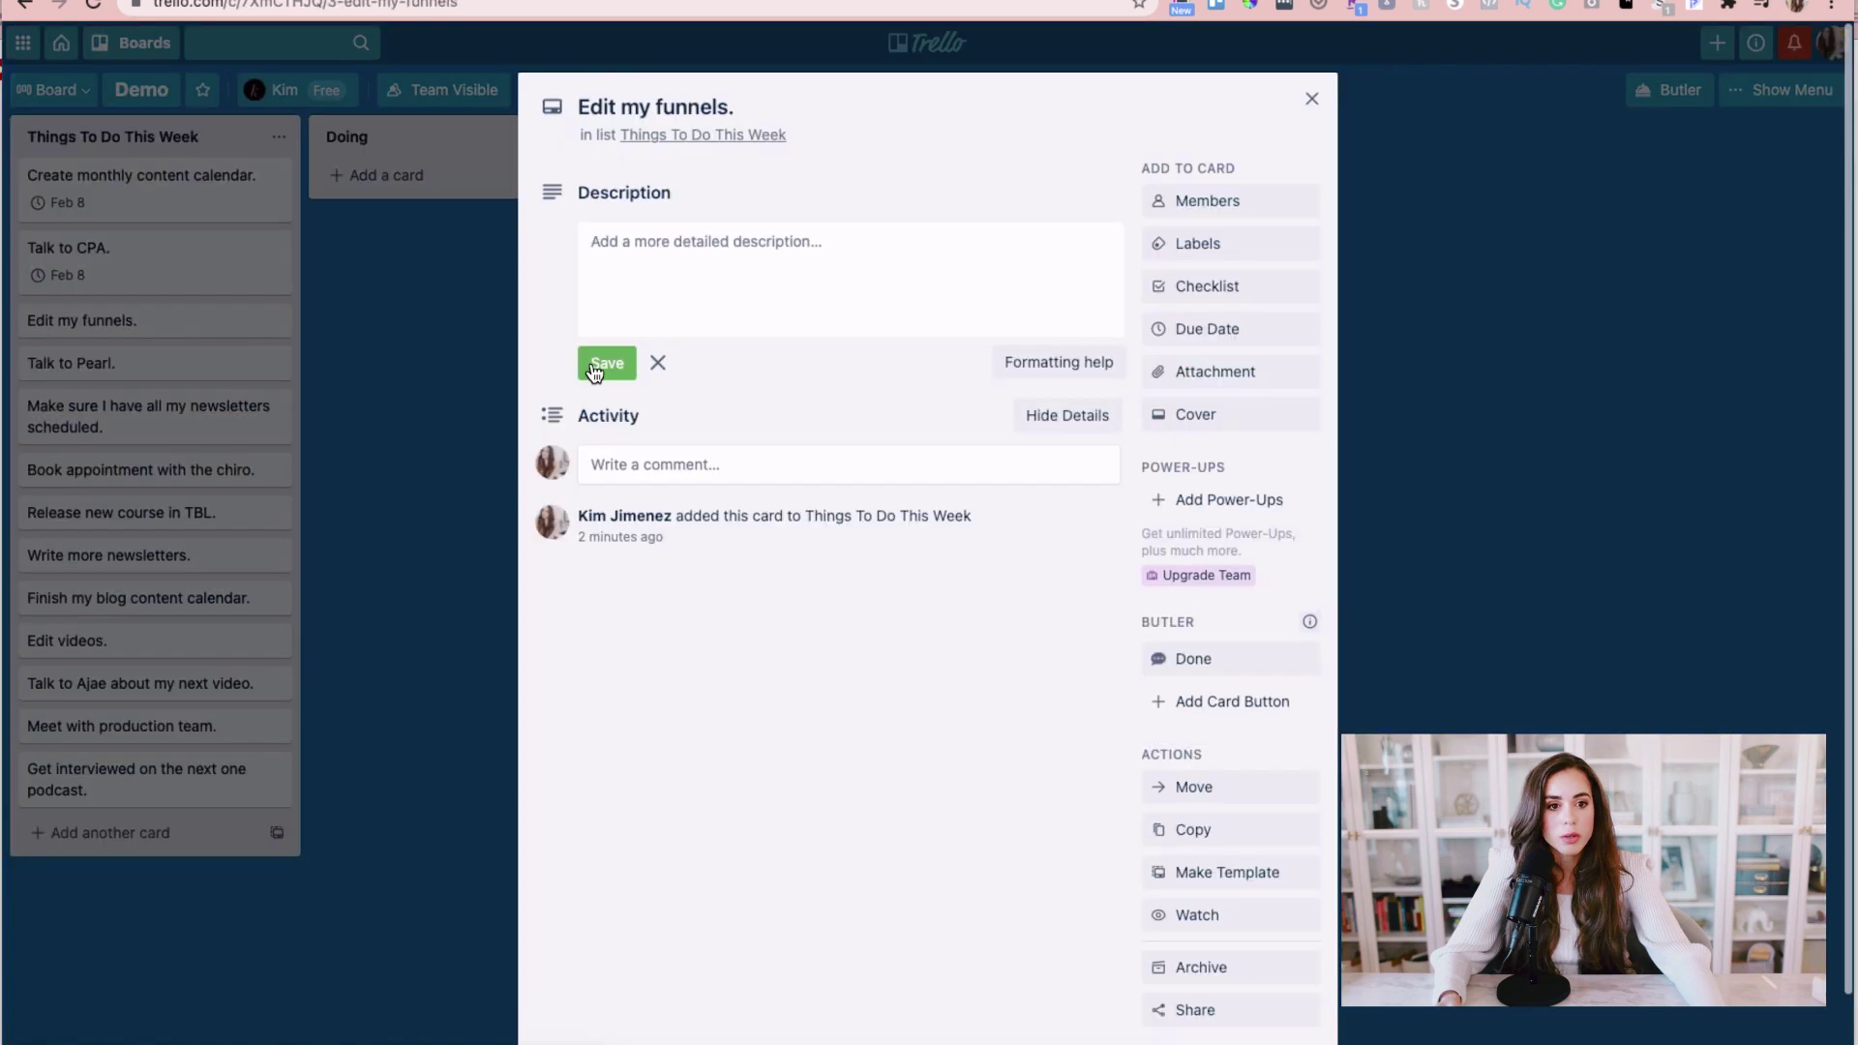
{"action": "left_click", "coordinate": [1170, 328]}
{"action": "left_click", "coordinate": [1303, 602]}
{"action": "left_click", "coordinate": [1178, 856]}
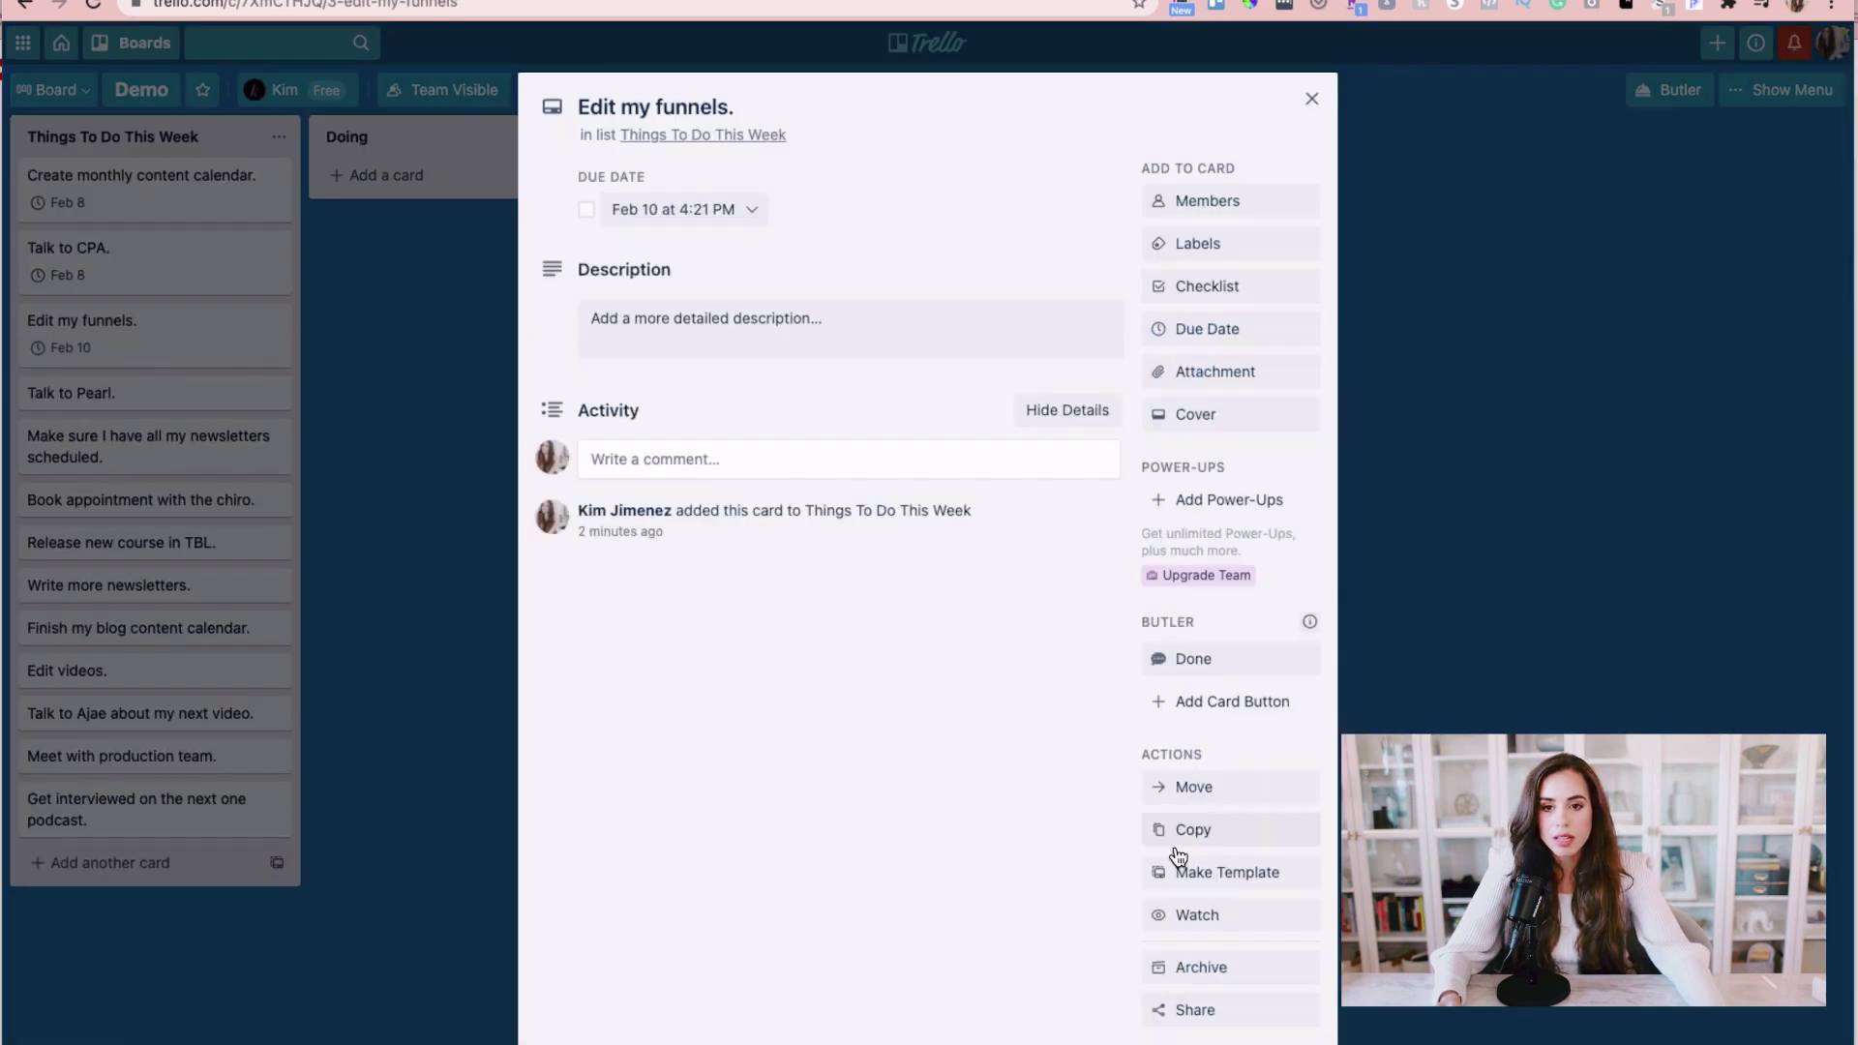
{"action": "left_click", "coordinate": [210, 397]}
Give the fourth task card and the newsletters scheduling card a Feb 11 due date.
{"action": "left_click", "coordinate": [205, 397]}
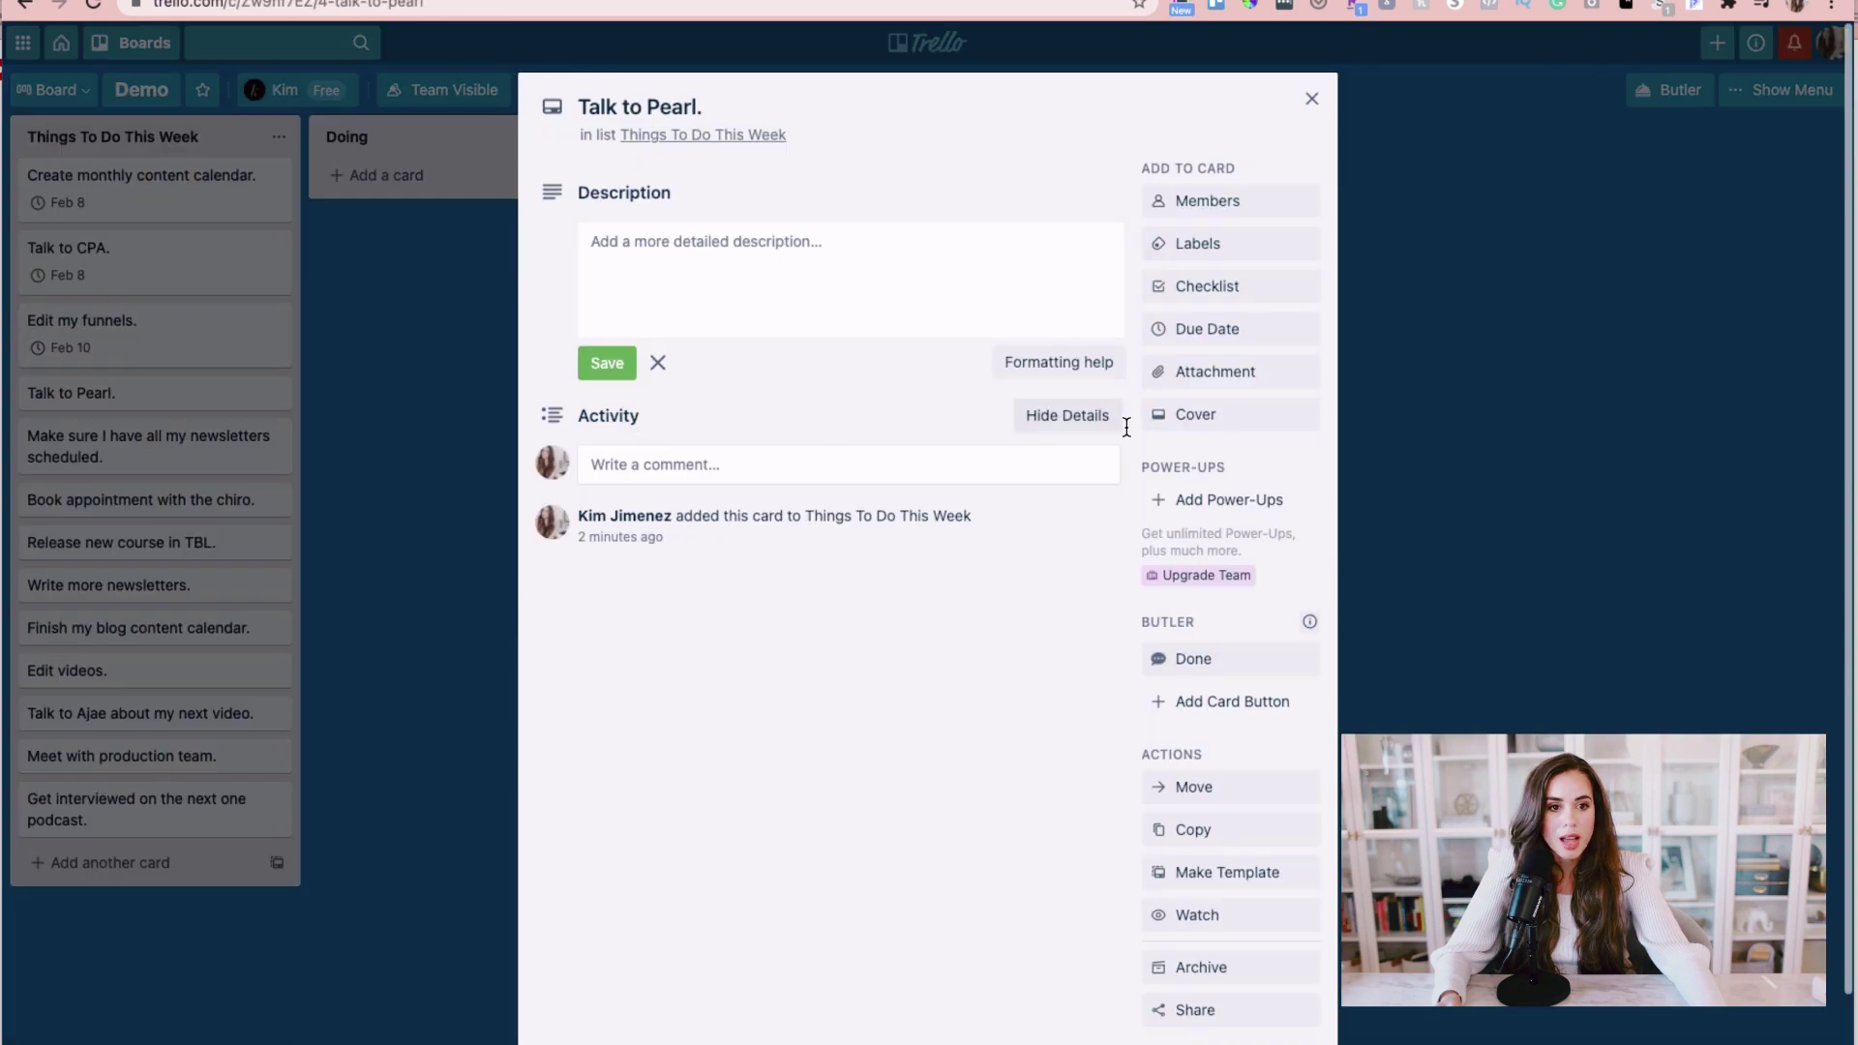
{"action": "left_click", "coordinate": [1178, 337]}
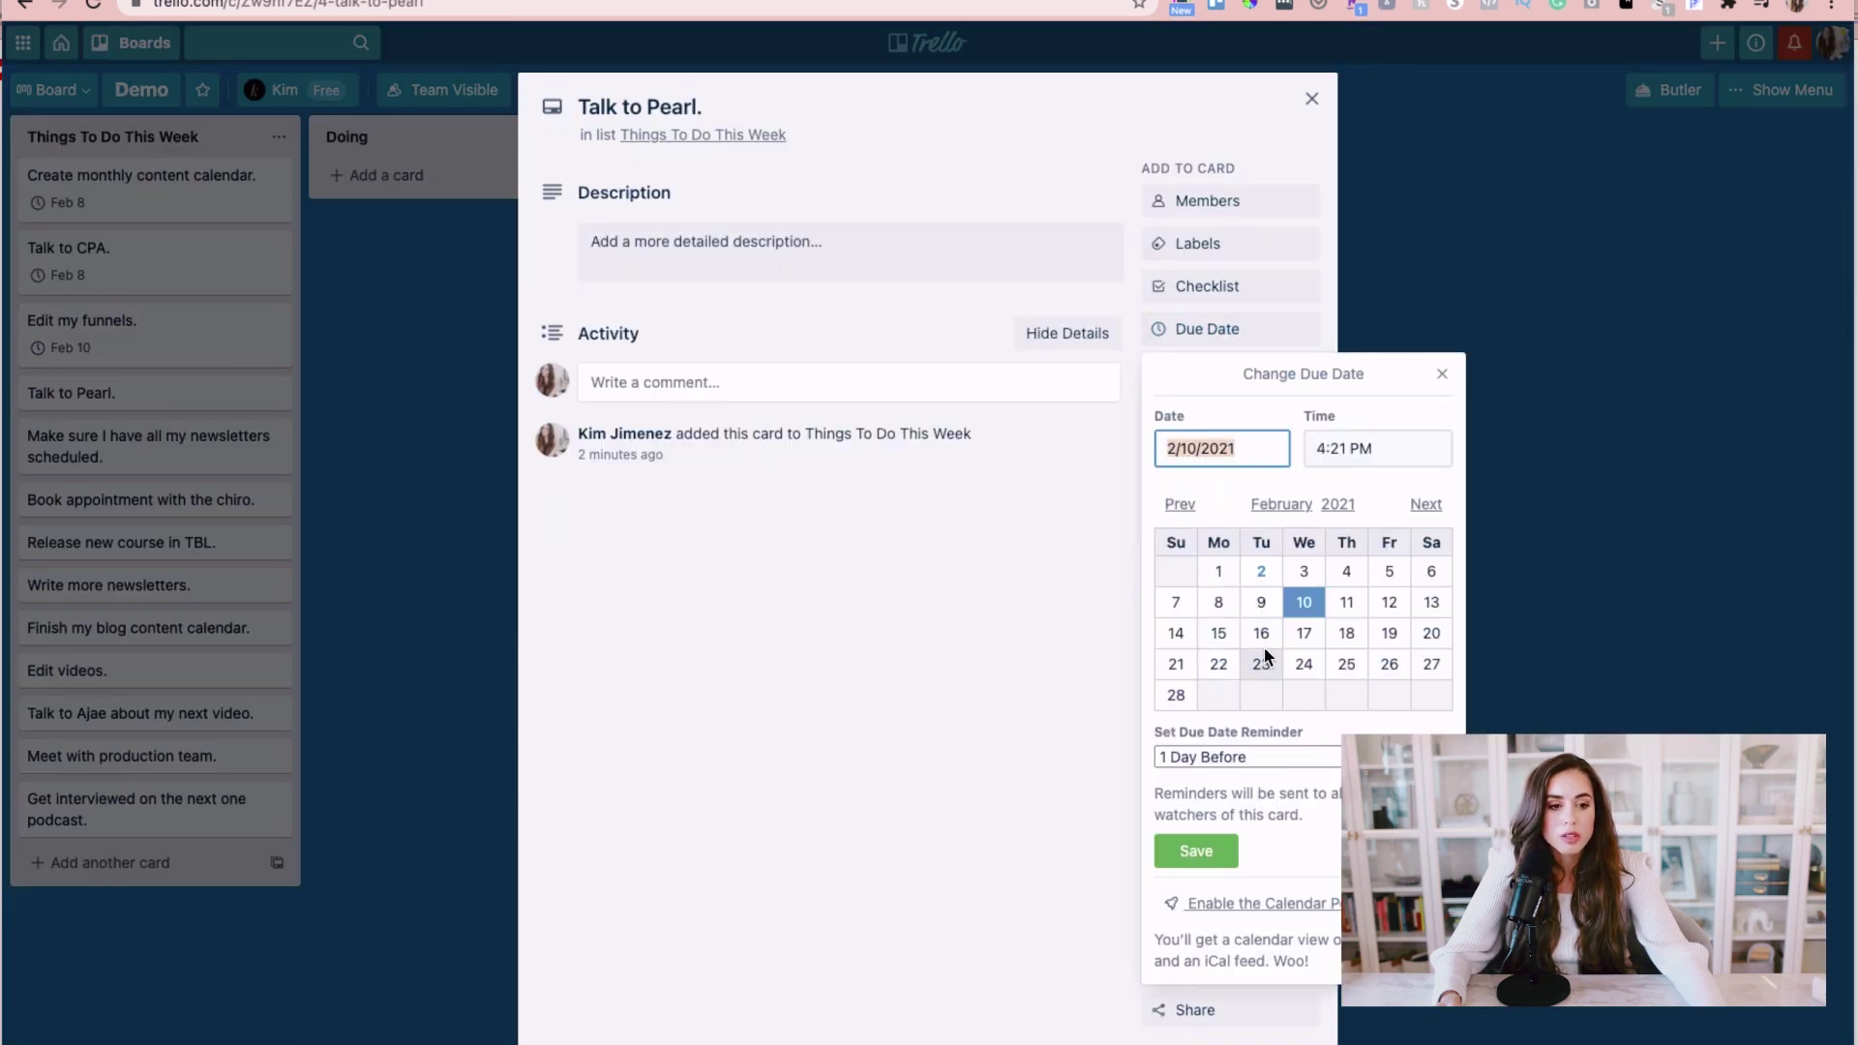
{"action": "left_click", "coordinate": [1345, 602]}
{"action": "left_click", "coordinate": [1186, 850]}
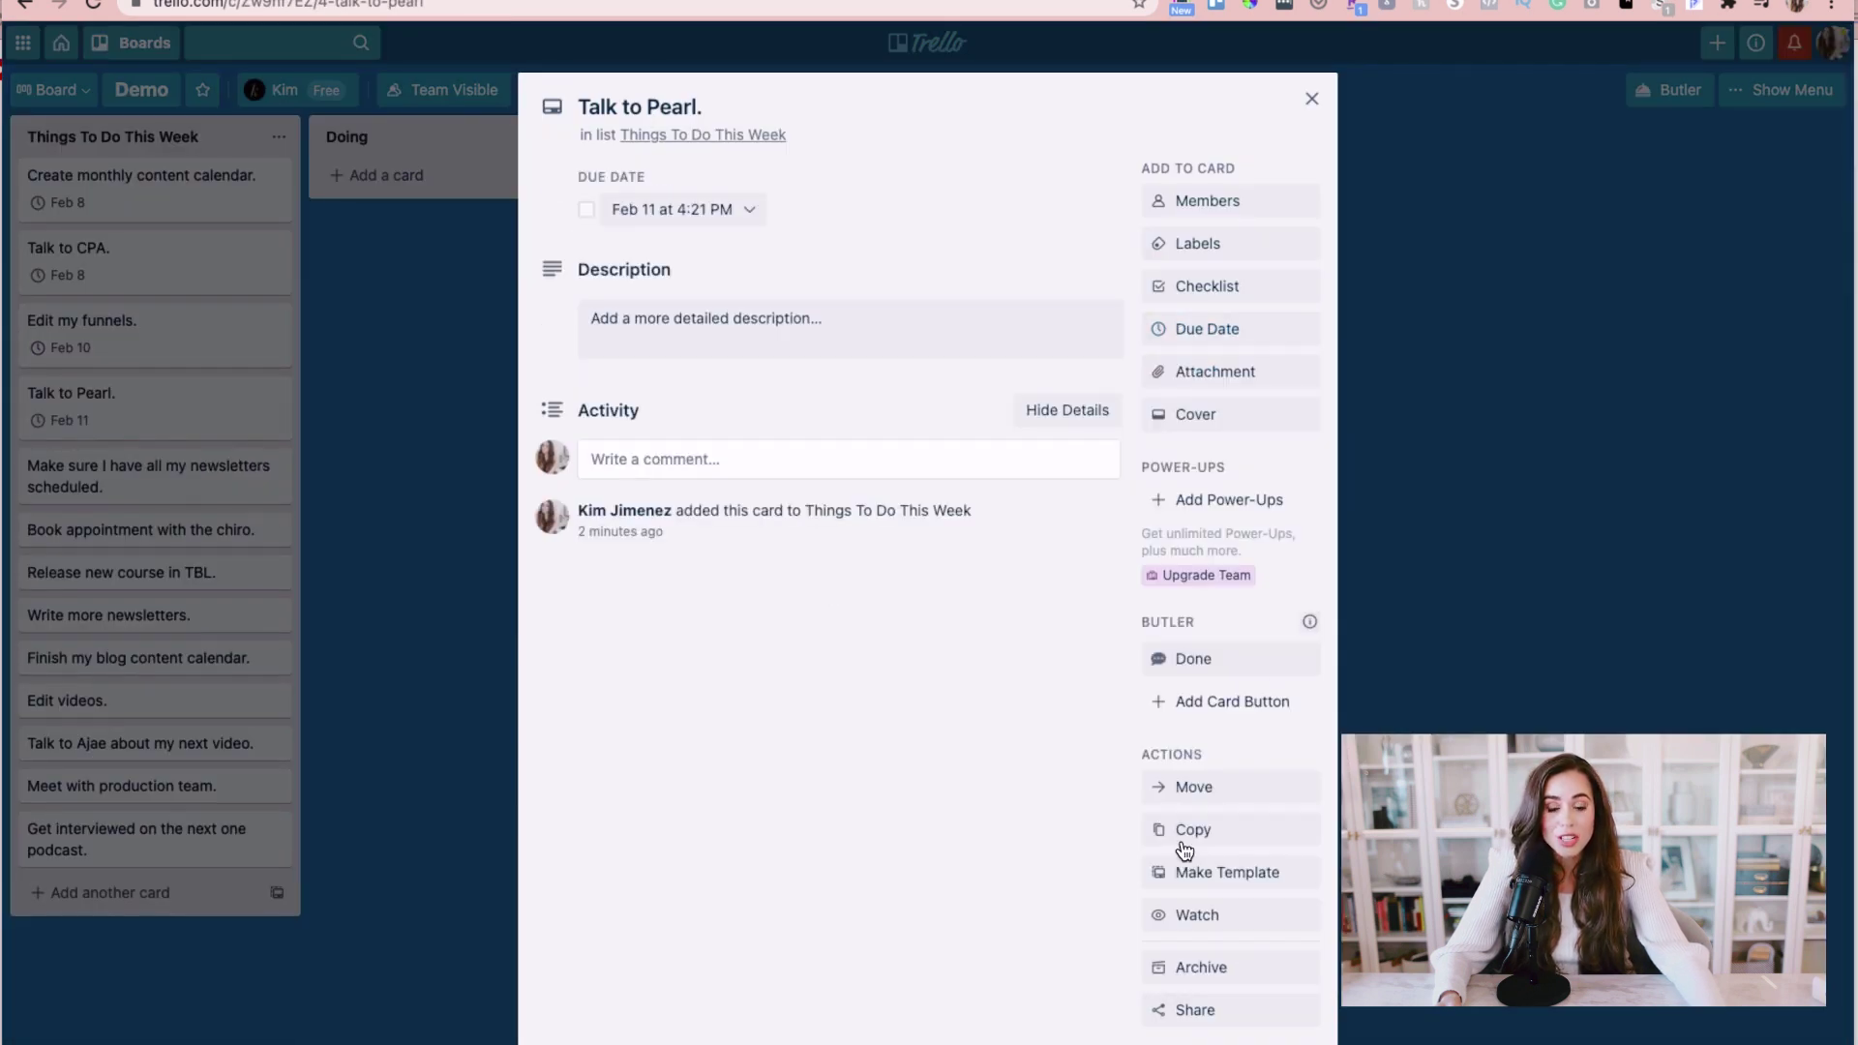
{"action": "left_click", "coordinate": [503, 505]}
{"action": "left_click", "coordinate": [211, 480]}
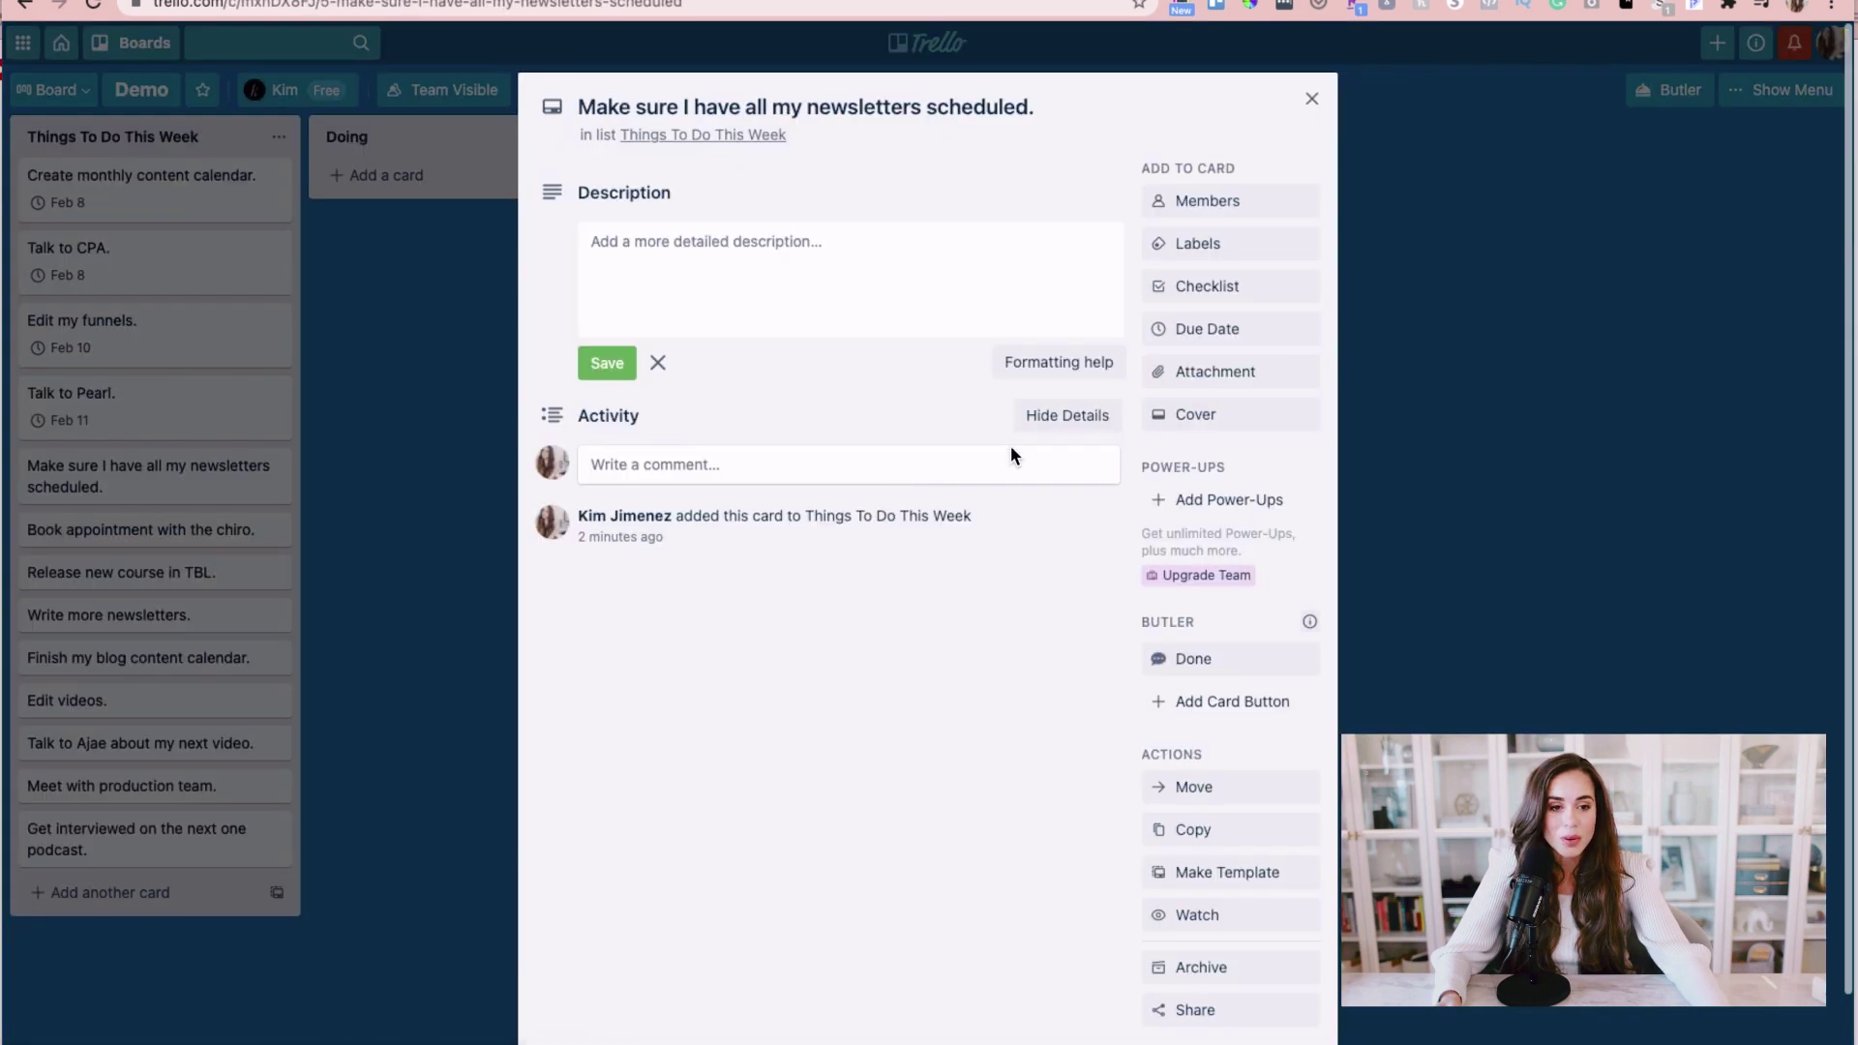
{"action": "left_click", "coordinate": [1196, 339]}
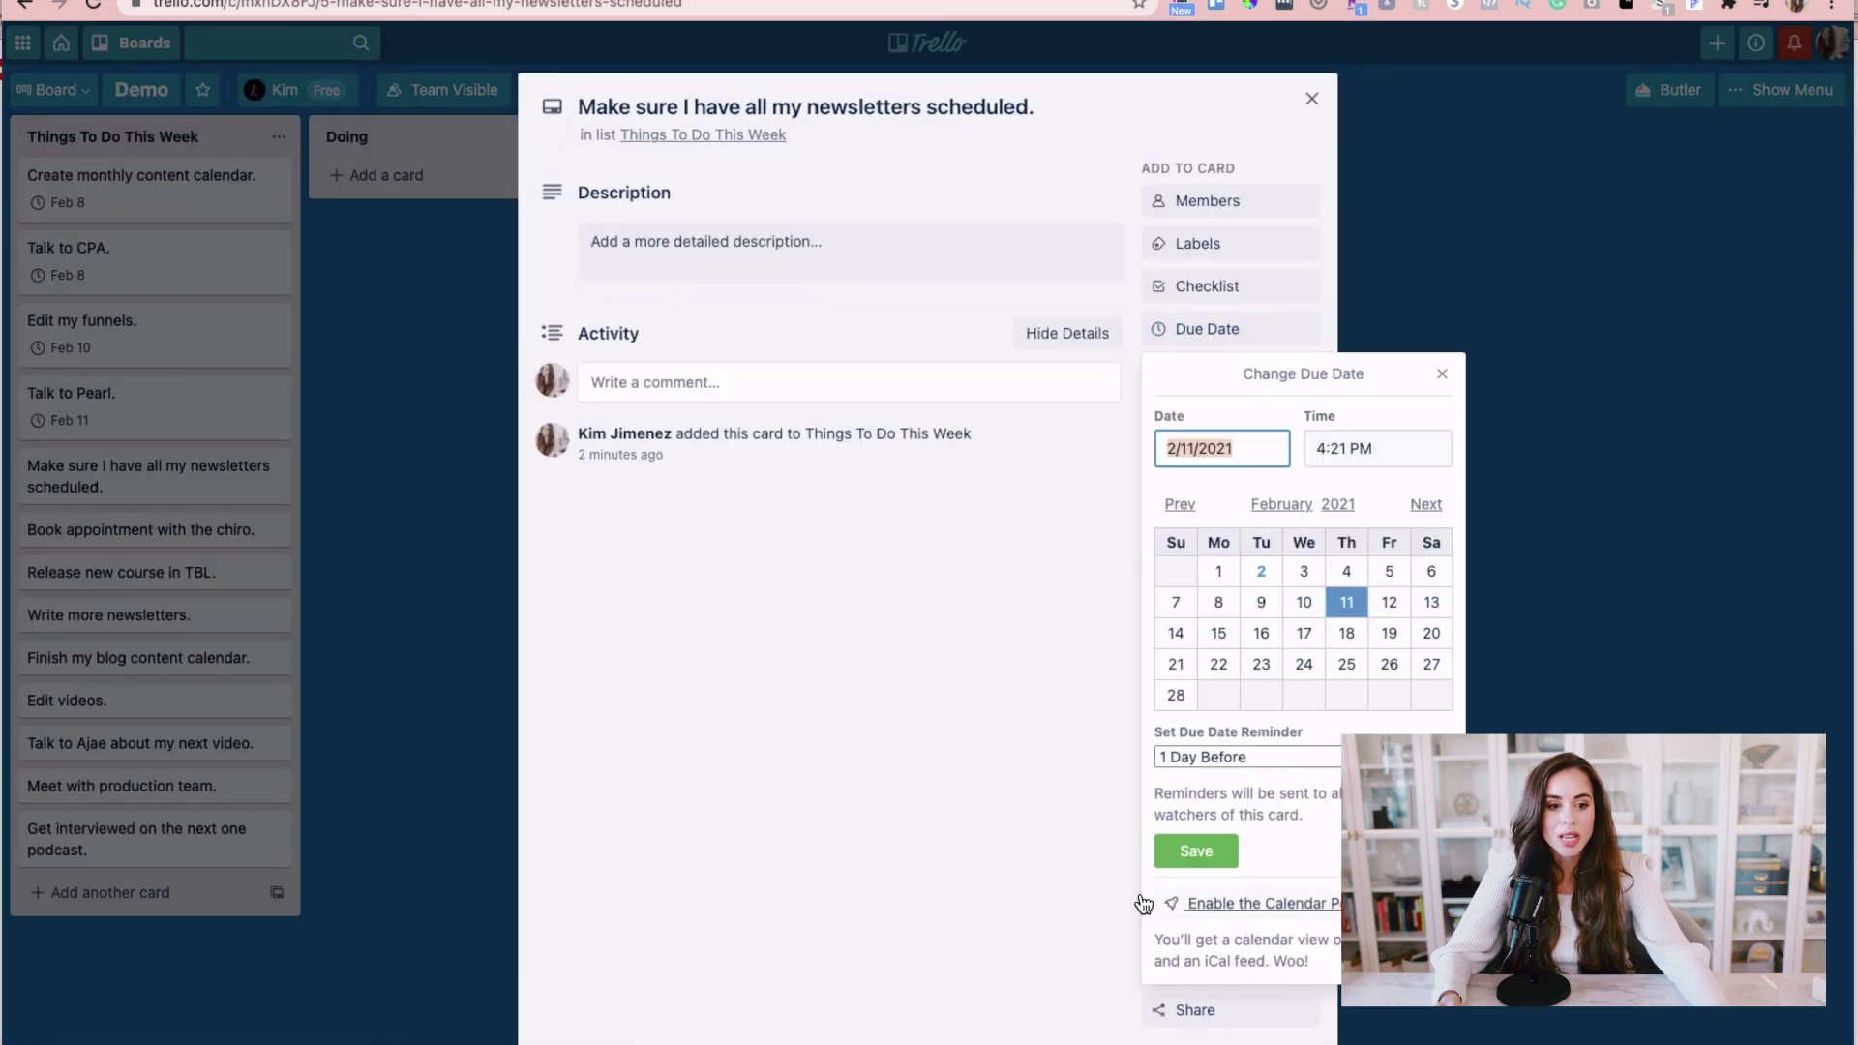
{"action": "left_click", "coordinate": [1189, 850]}
{"action": "left_click", "coordinate": [480, 443]}
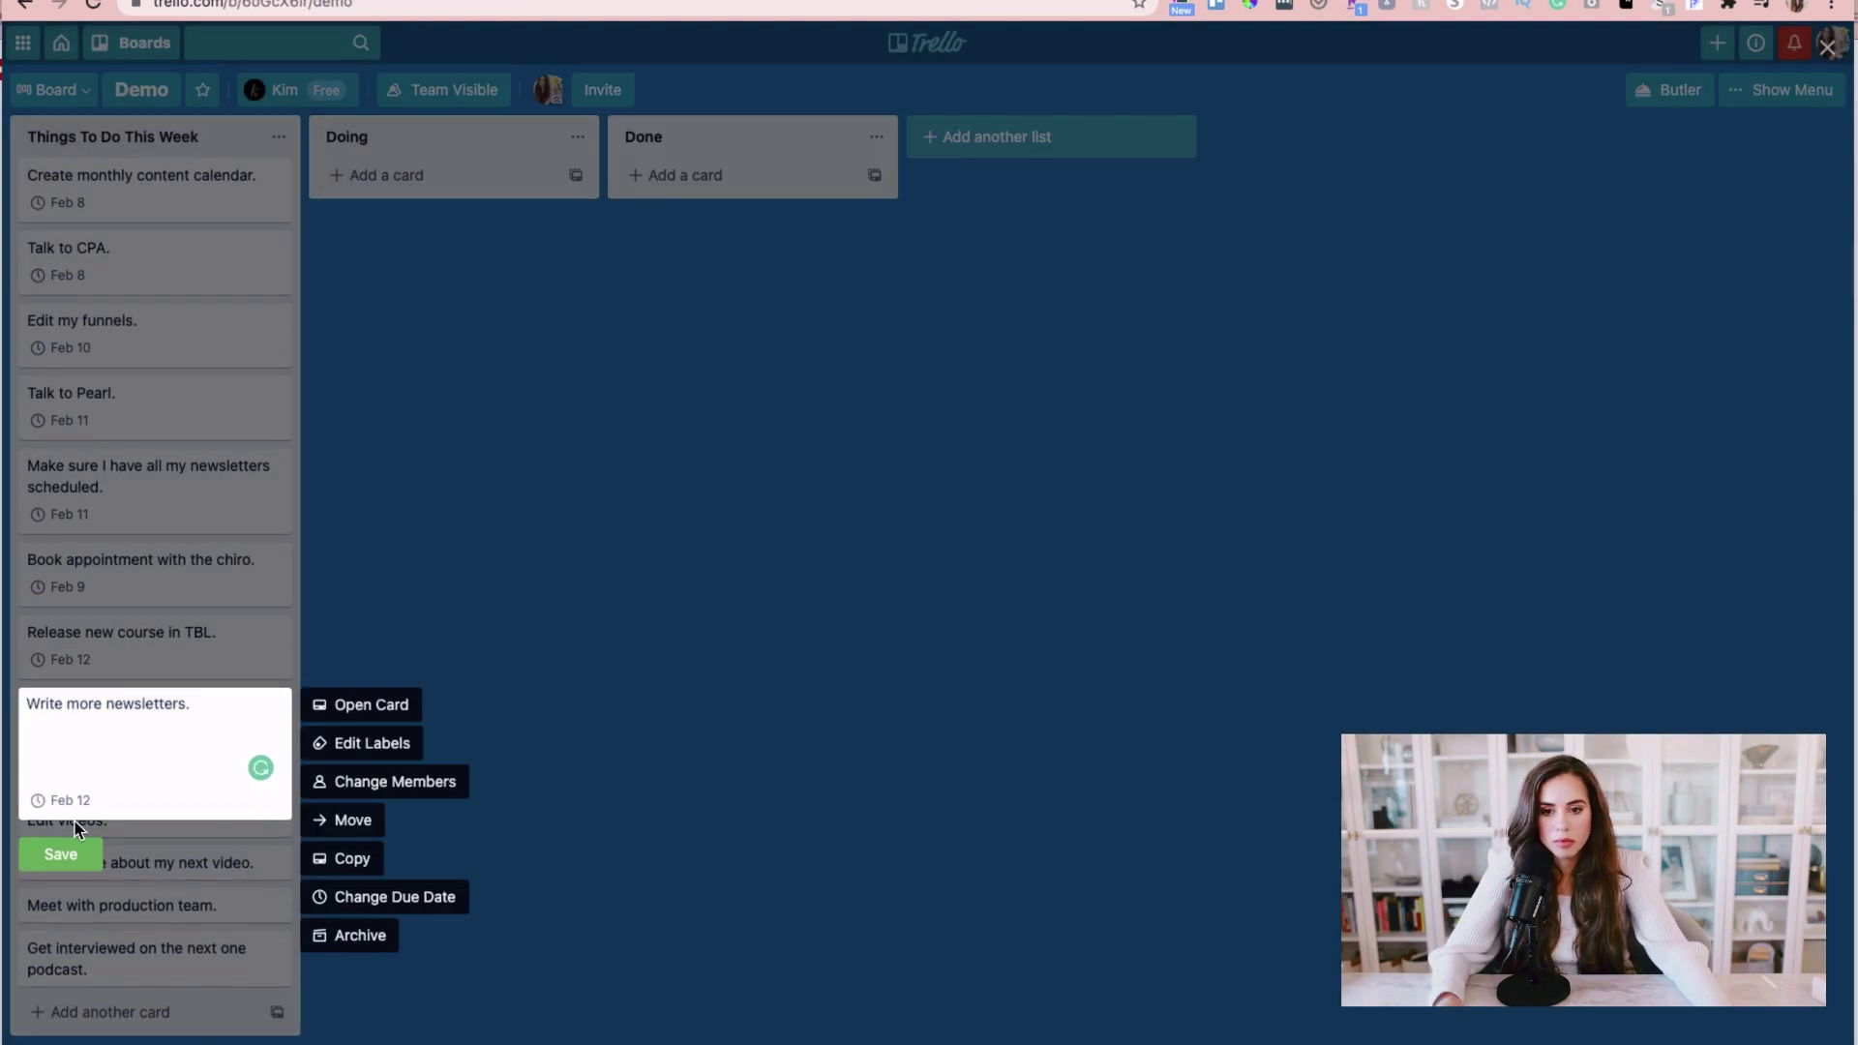
Date the blog calendar card Feb 9 and give the podcast interview card a due date.
{"action": "left_click", "coordinate": [1197, 329]}
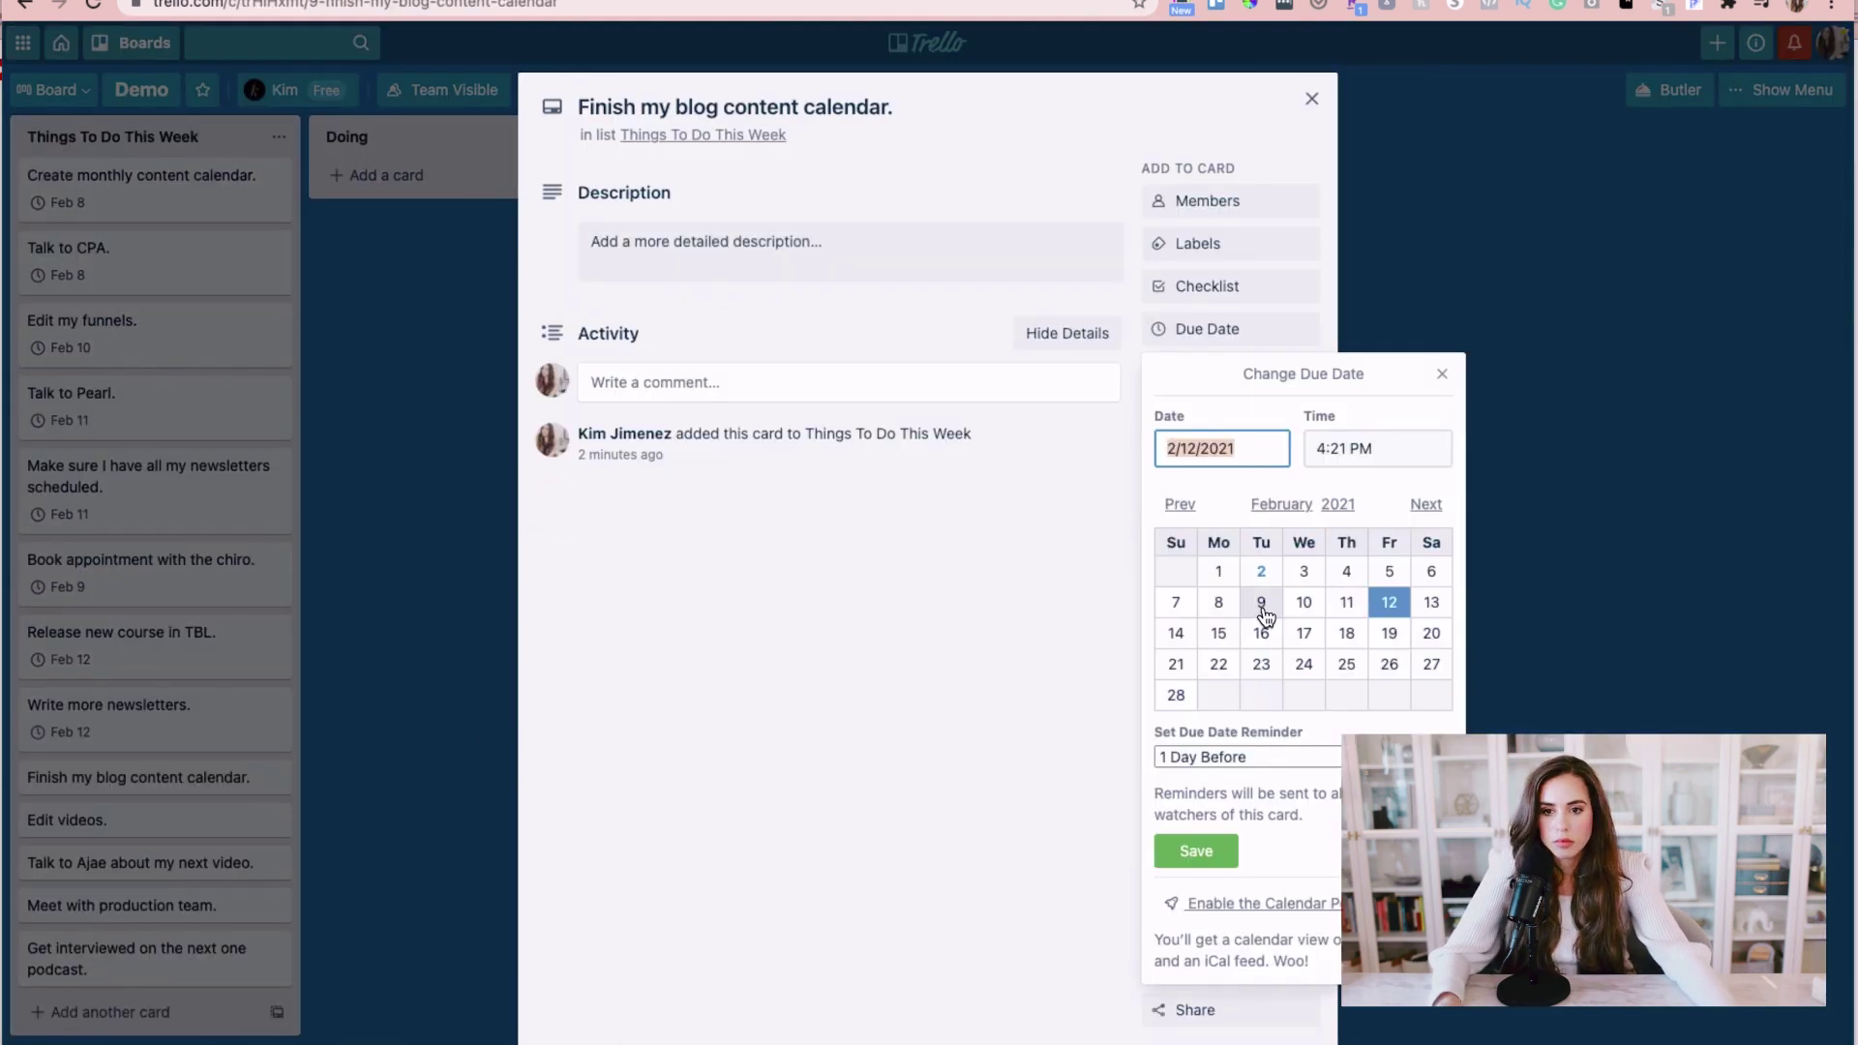
{"action": "left_click", "coordinate": [1260, 602]}
{"action": "left_click", "coordinate": [1196, 850]}
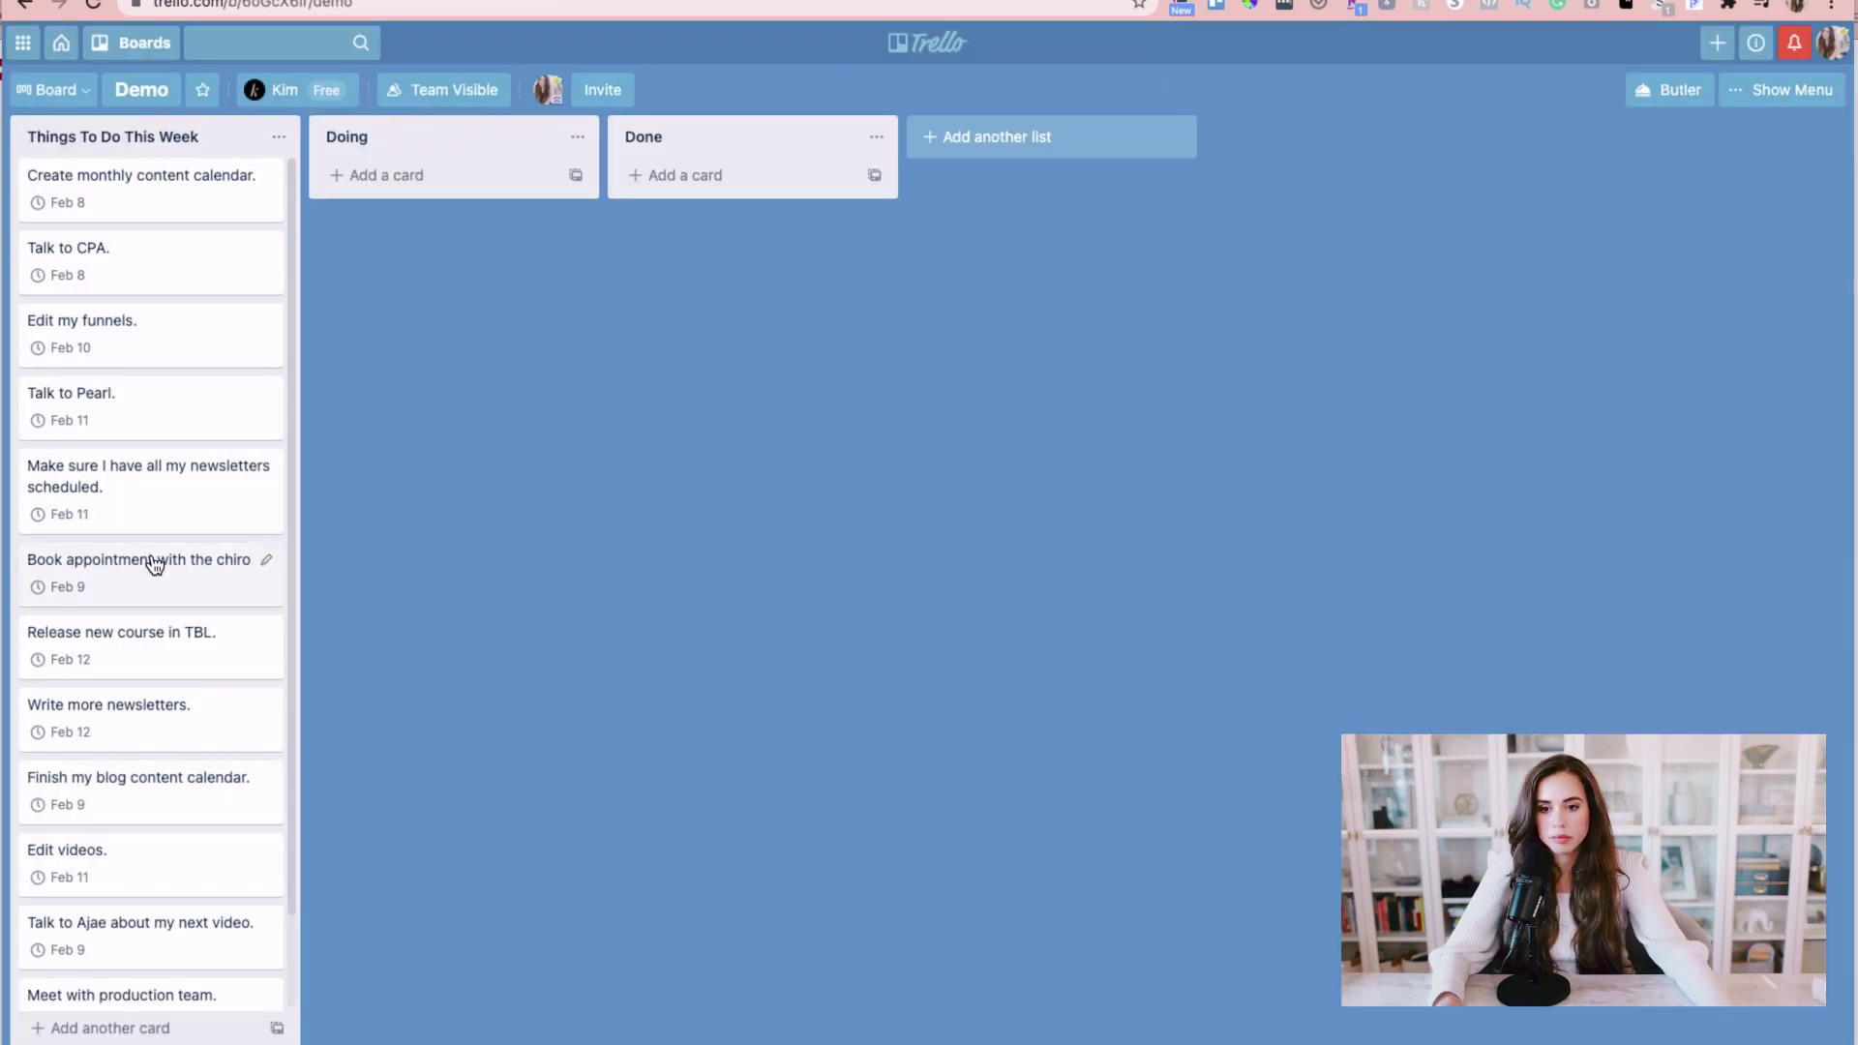
{"action": "left_click", "coordinate": [1264, 635]}
{"action": "key", "text": "Escape"}
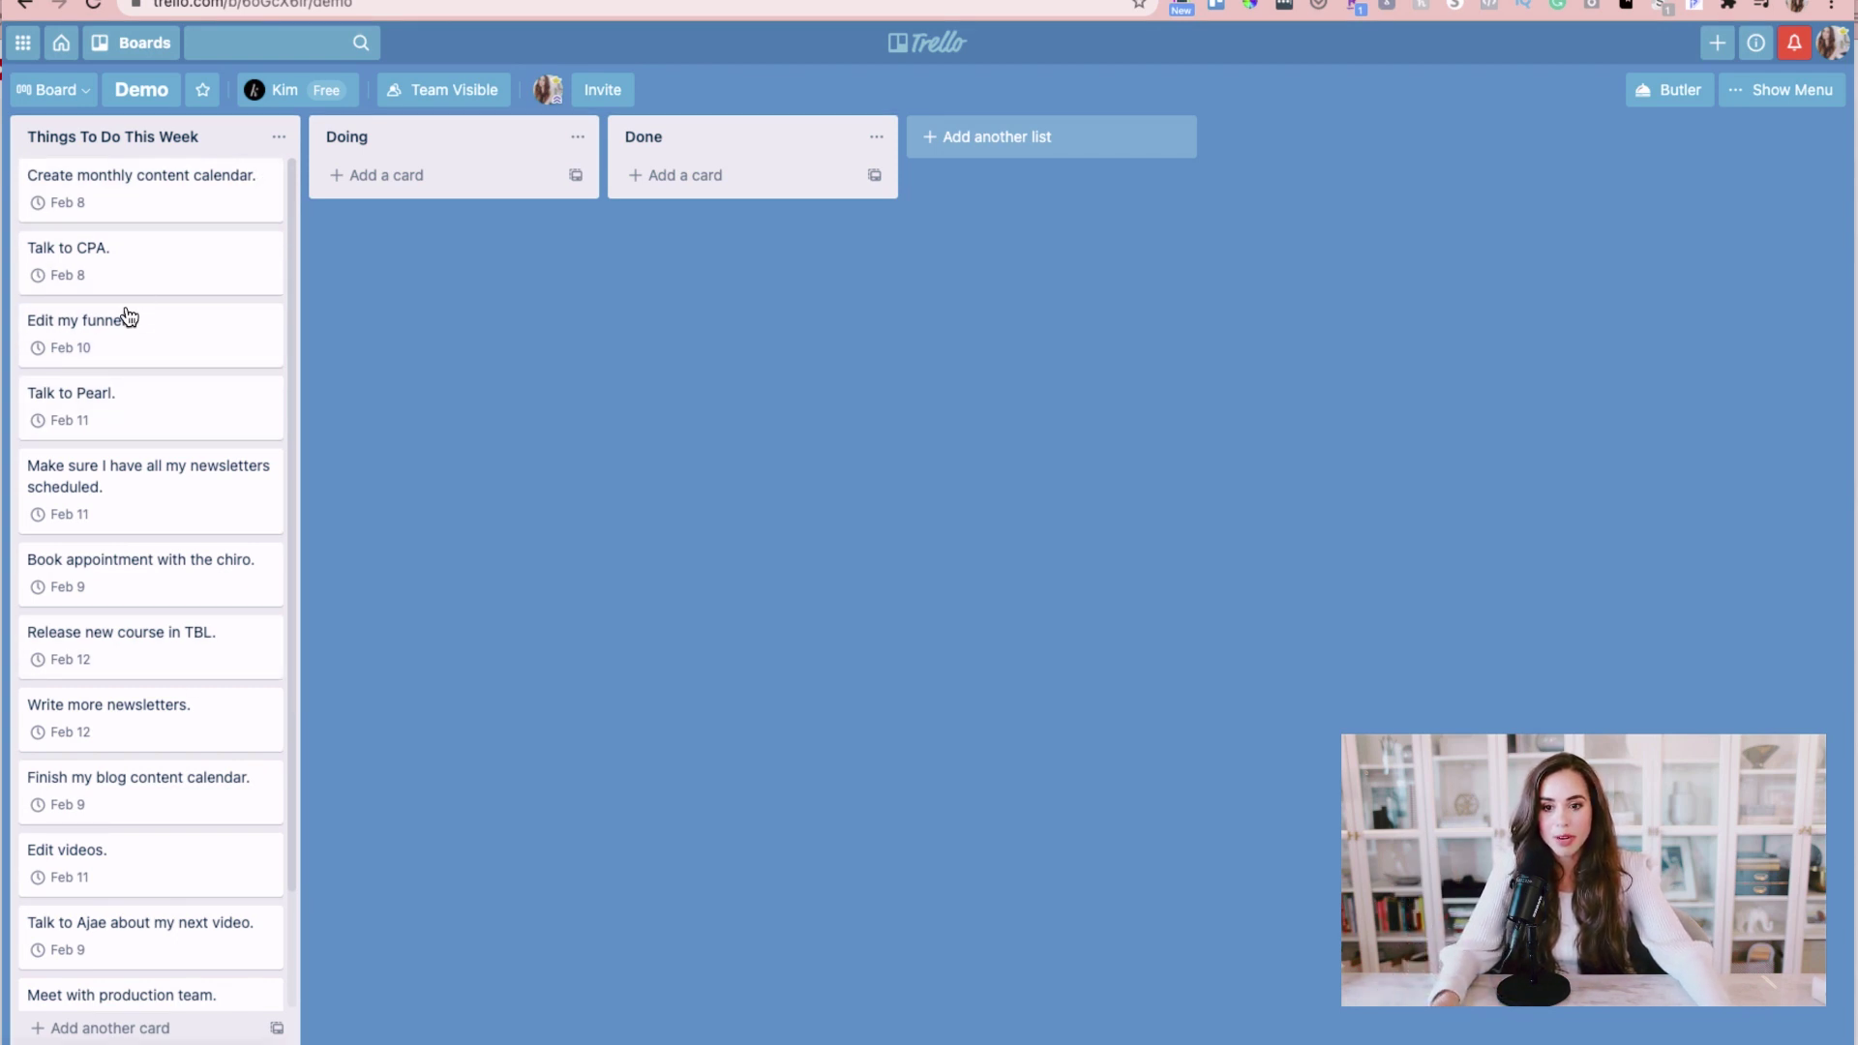
Move the 'Get interviewed' and chiro appointment cards up to follow the two Feb 8 cards.
{"action": "scroll", "coordinate": [154, 746], "scroll_direction": "down", "scroll_amount": 2}
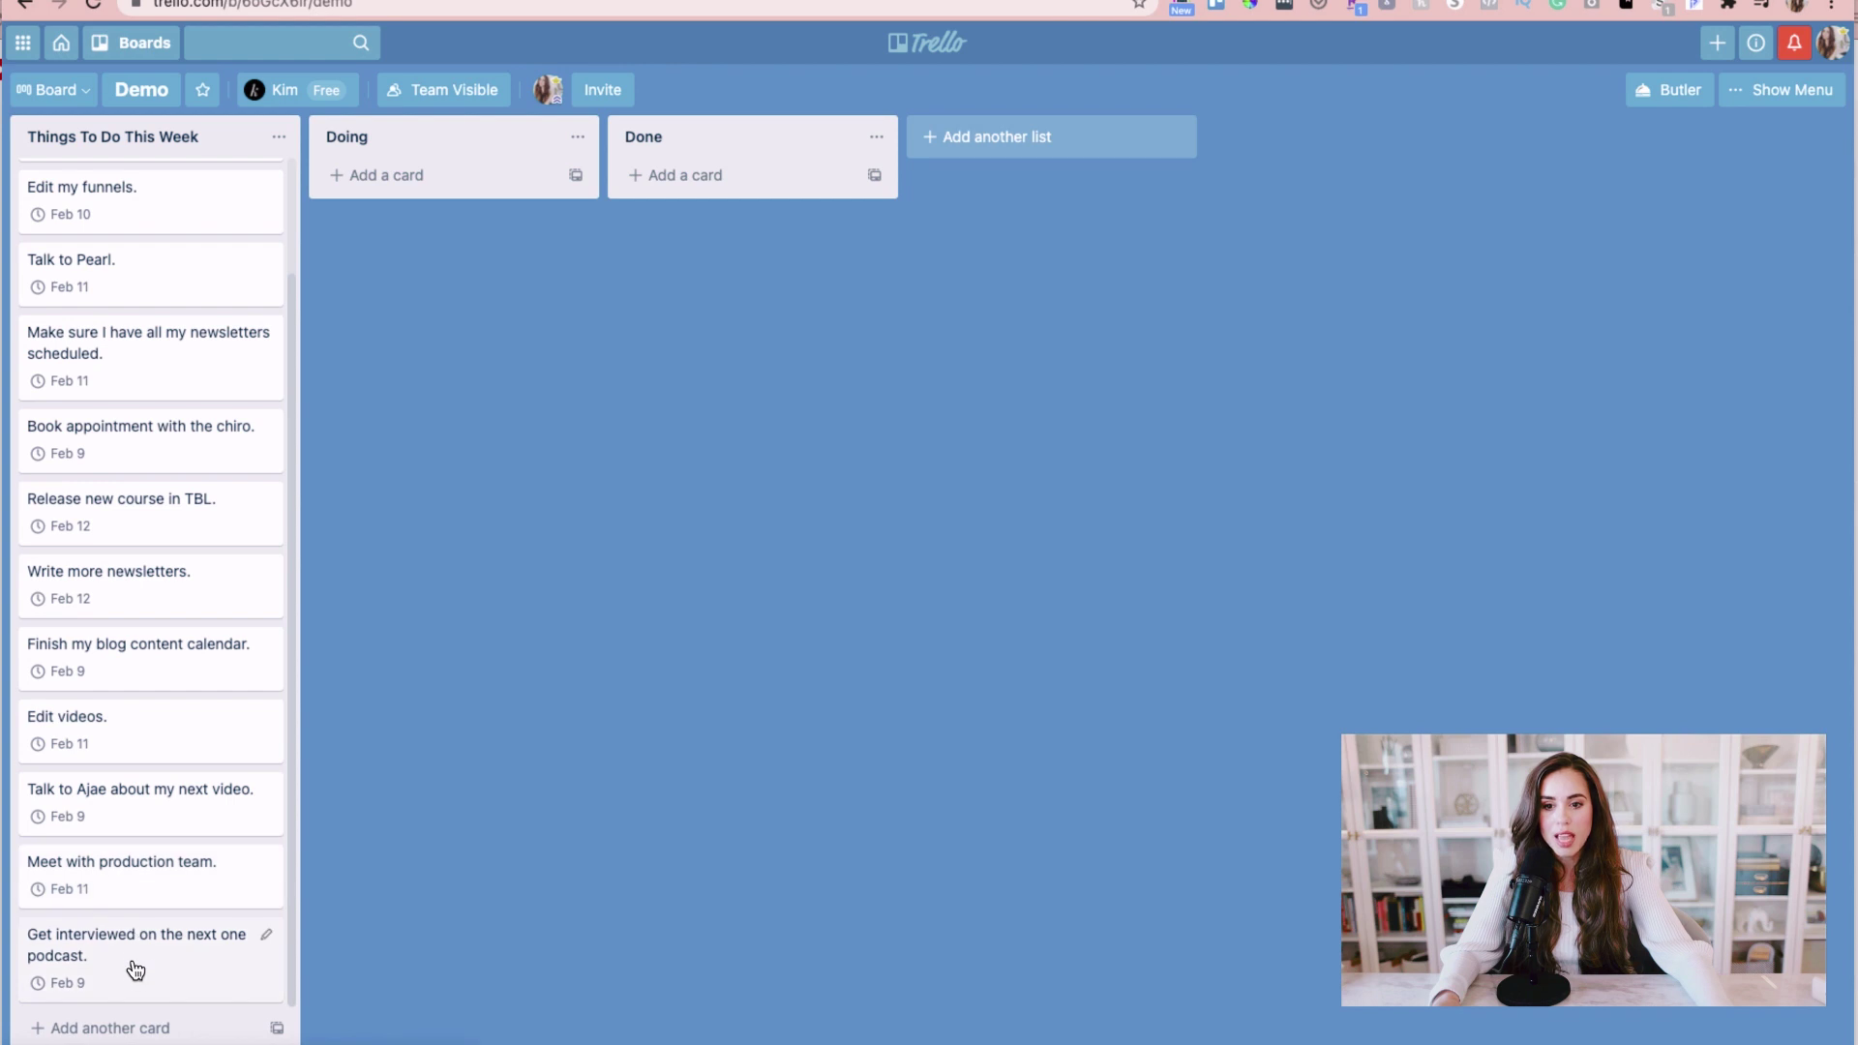
{"action": "left_click_drag", "start_coordinate": [179, 910], "coordinate": [169, 377]}
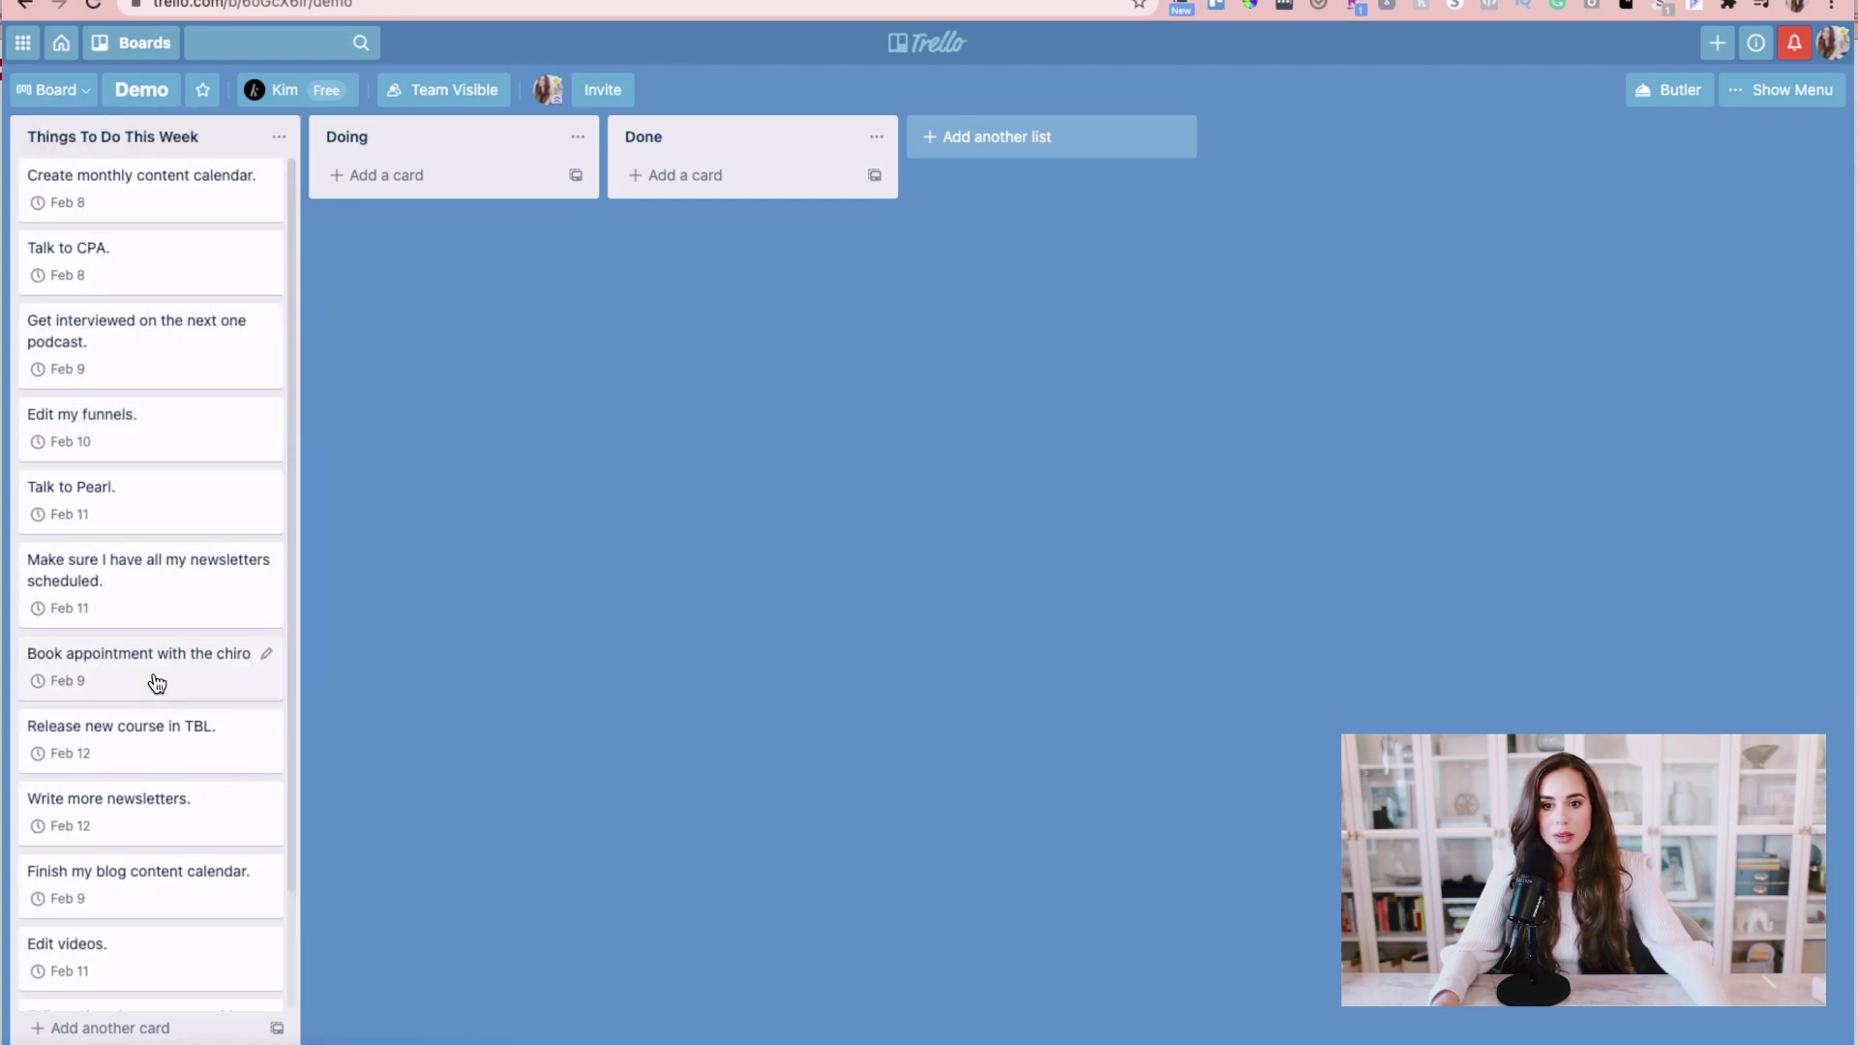
{"action": "left_click_drag", "start_coordinate": [157, 680], "coordinate": [168, 421]}
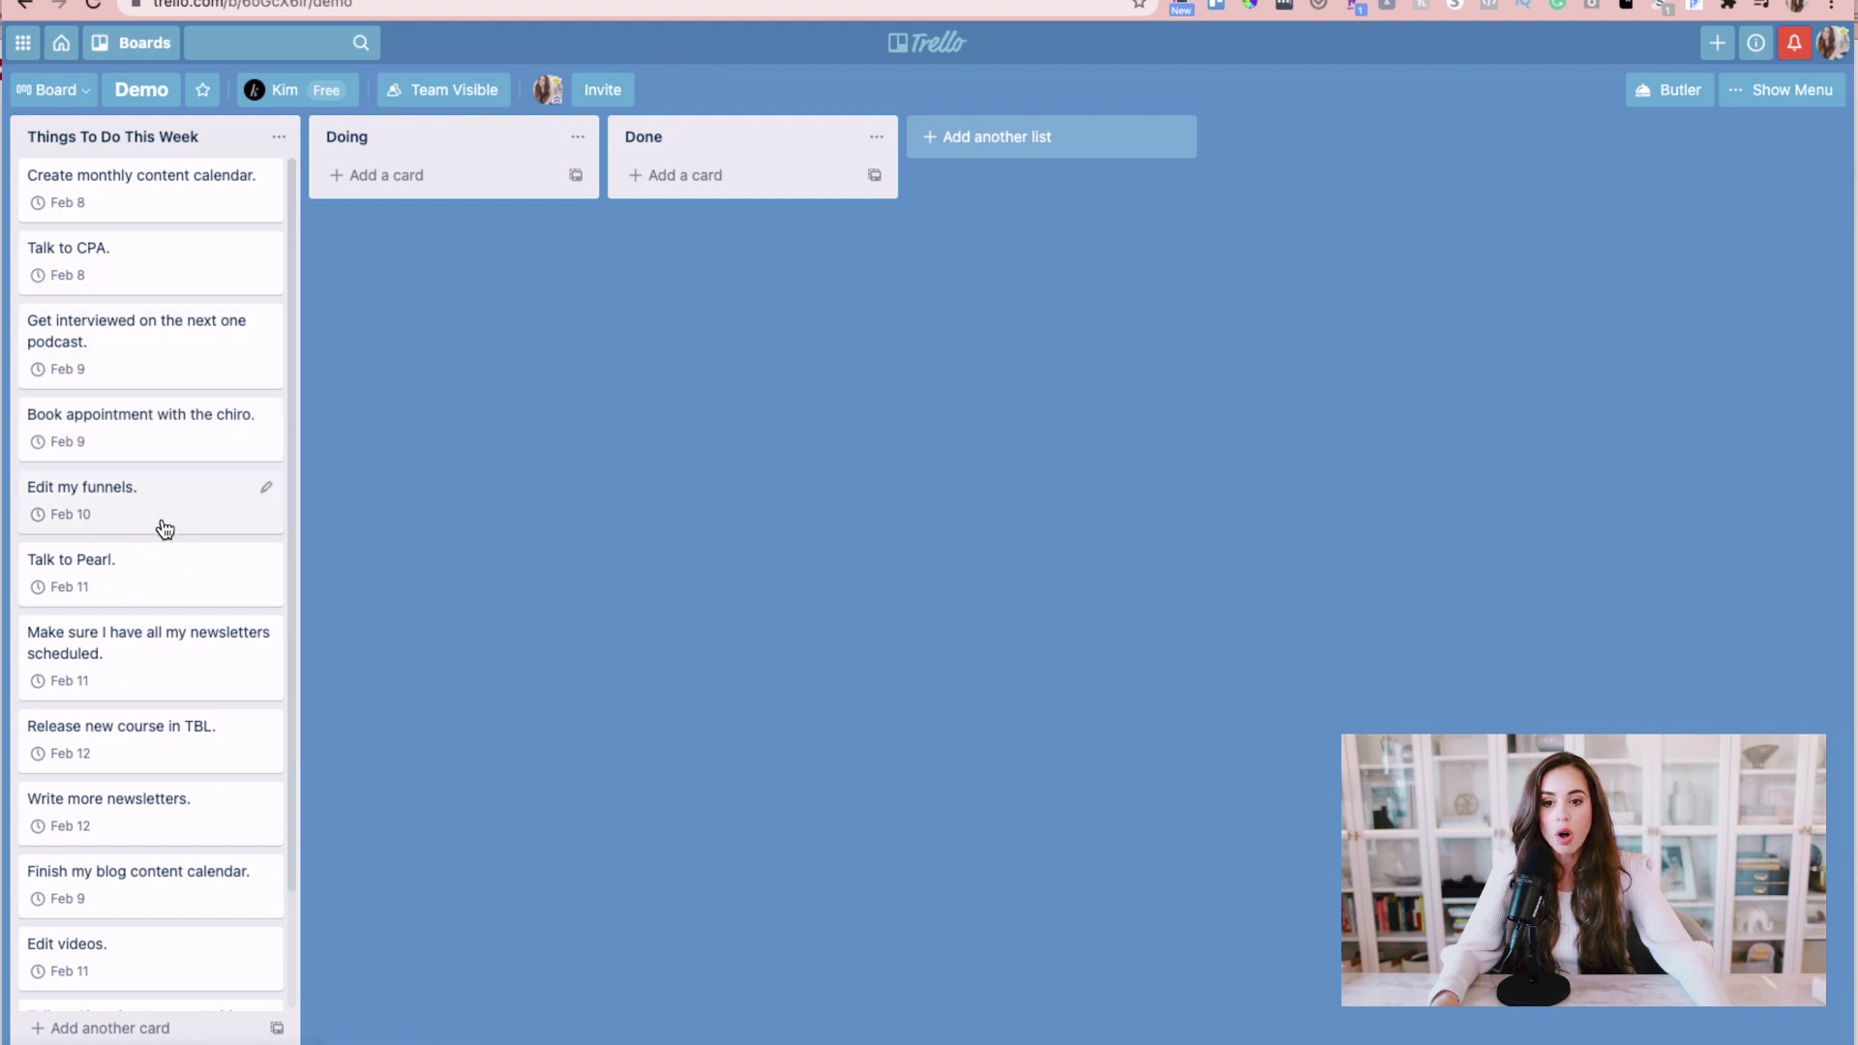
Find the Calendar power-up by searching 'cal', add it, and show the February 2021 calendar.
{"action": "left_click", "coordinate": [1790, 91]}
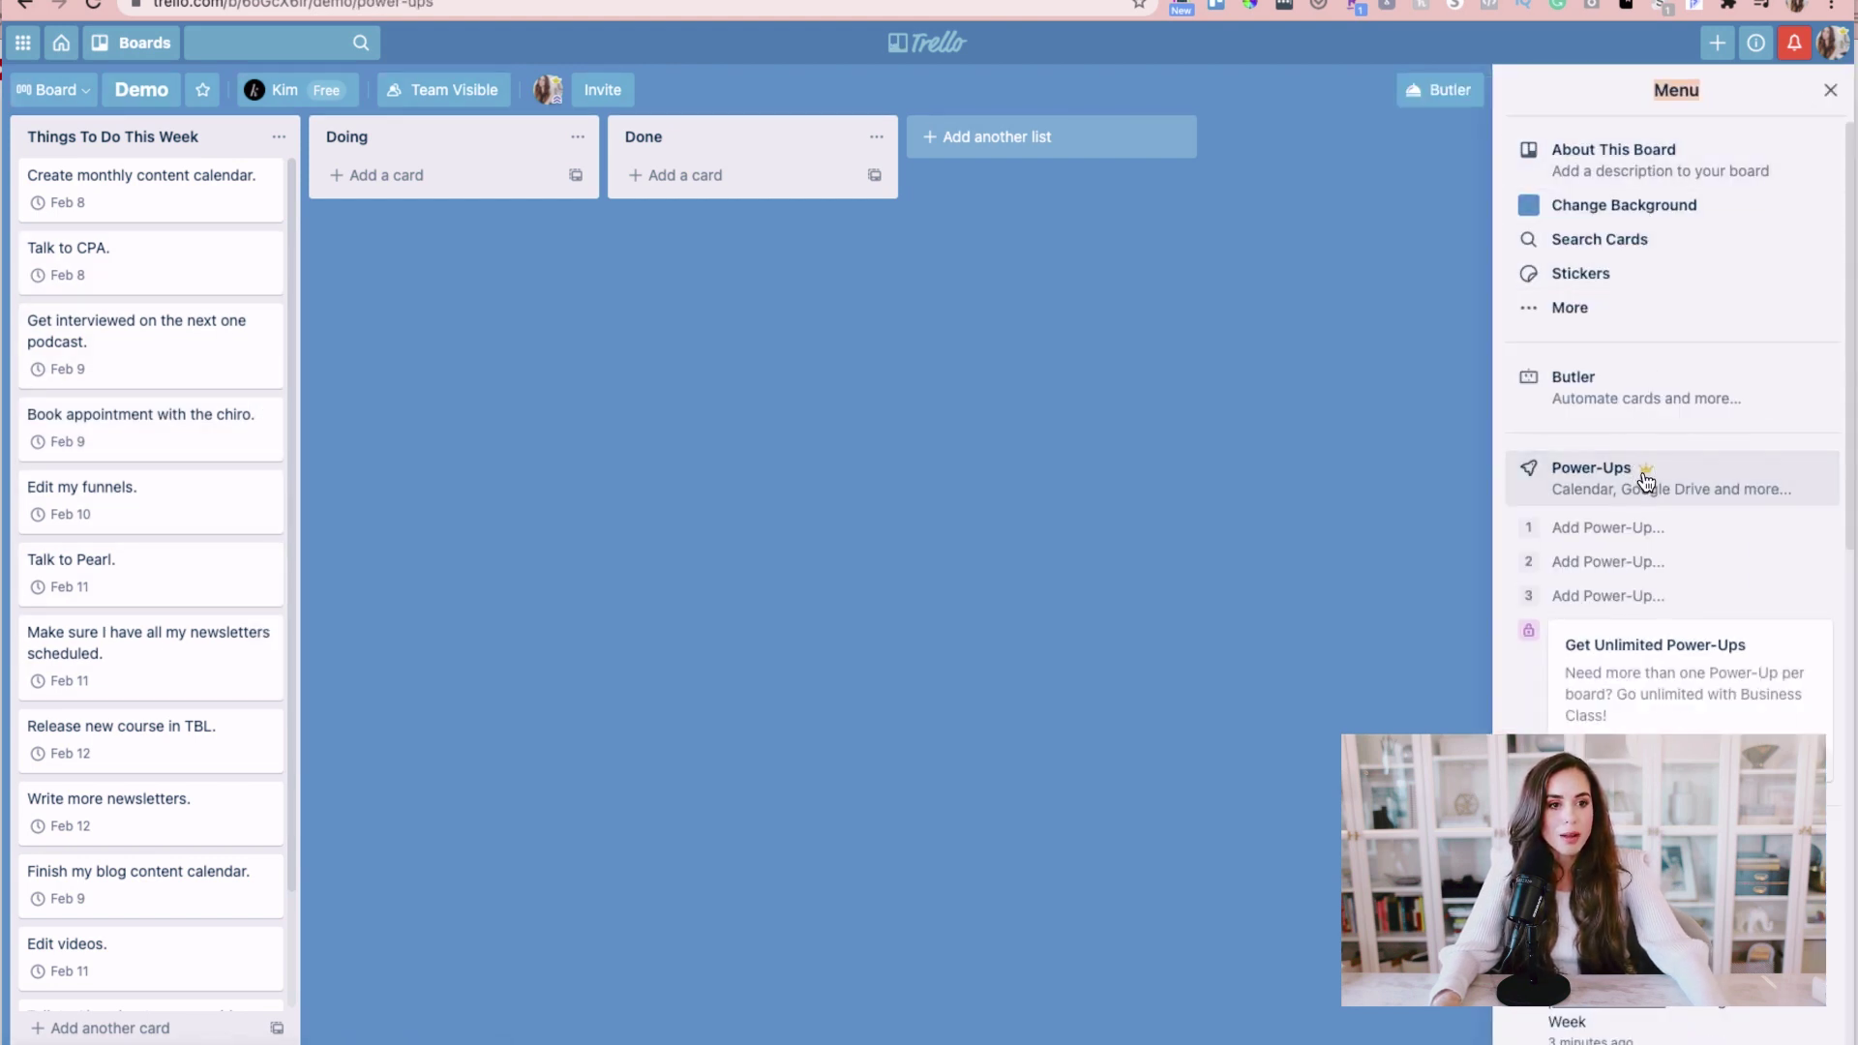
{"action": "left_click", "coordinate": [1590, 486]}
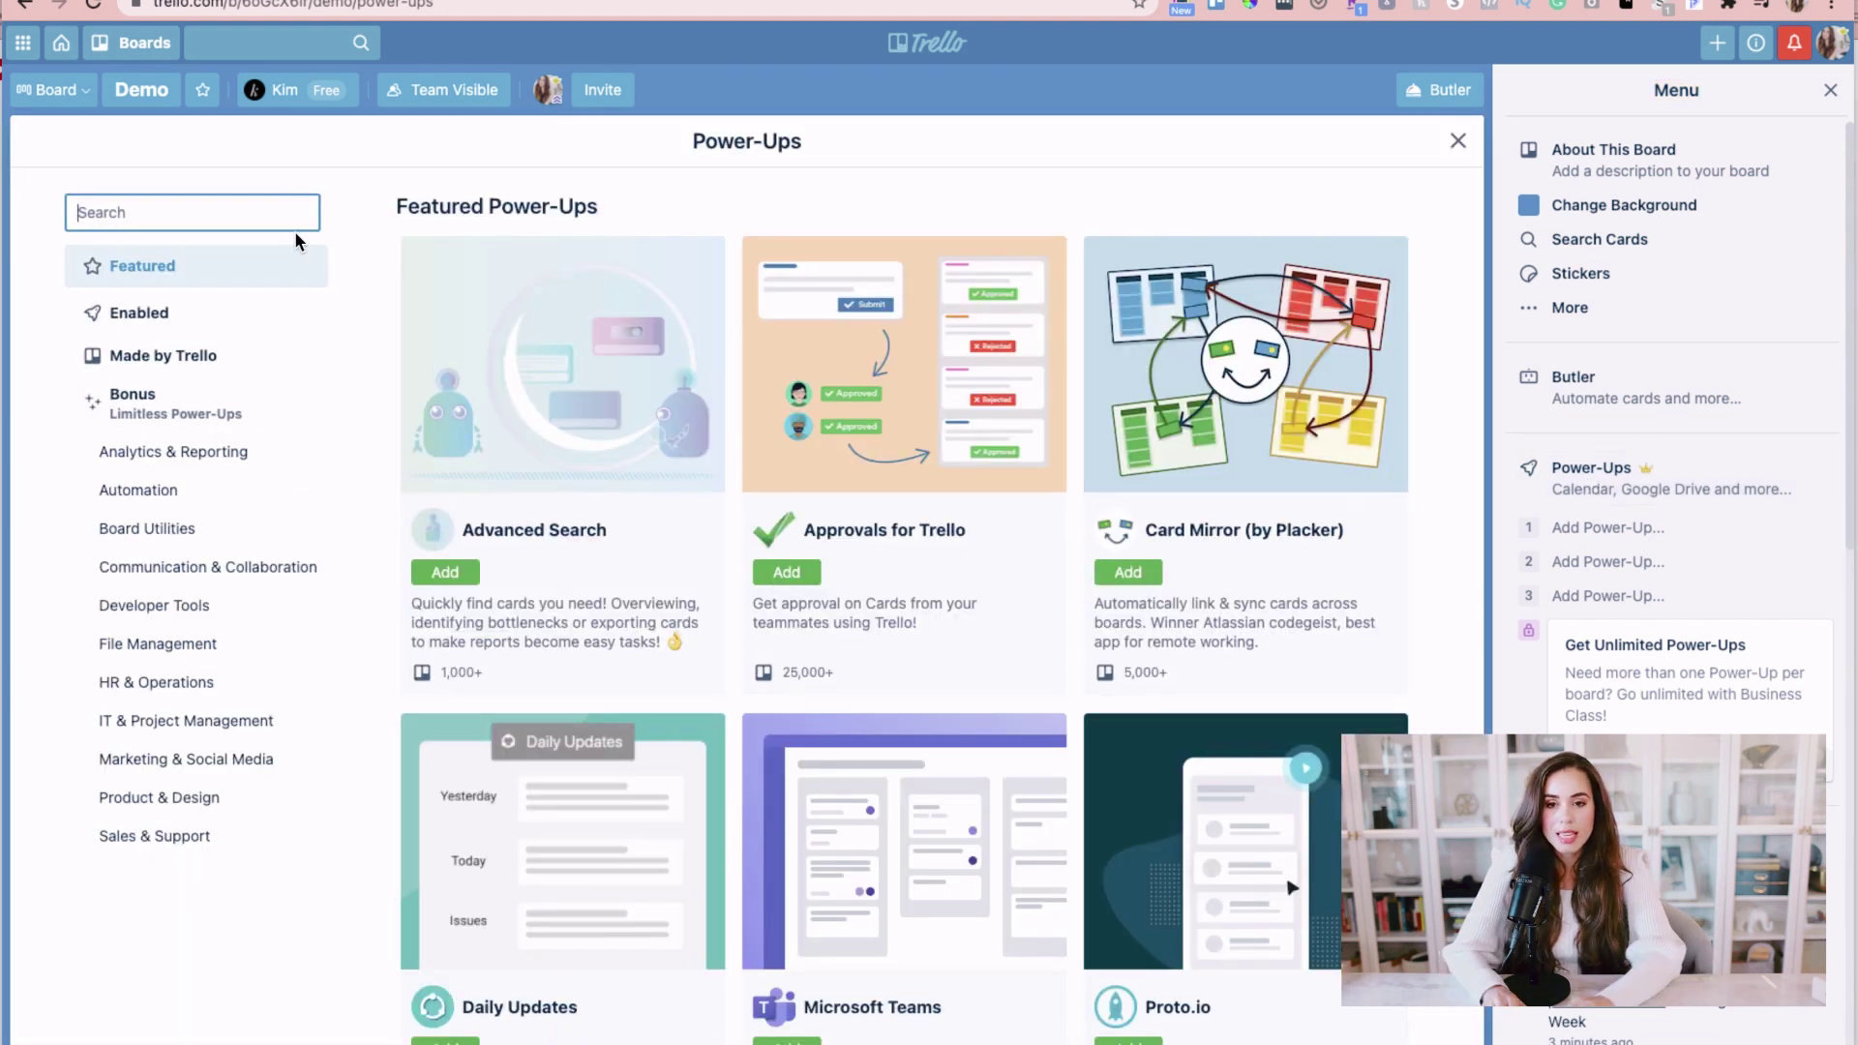
{"action": "type", "text": "content"}
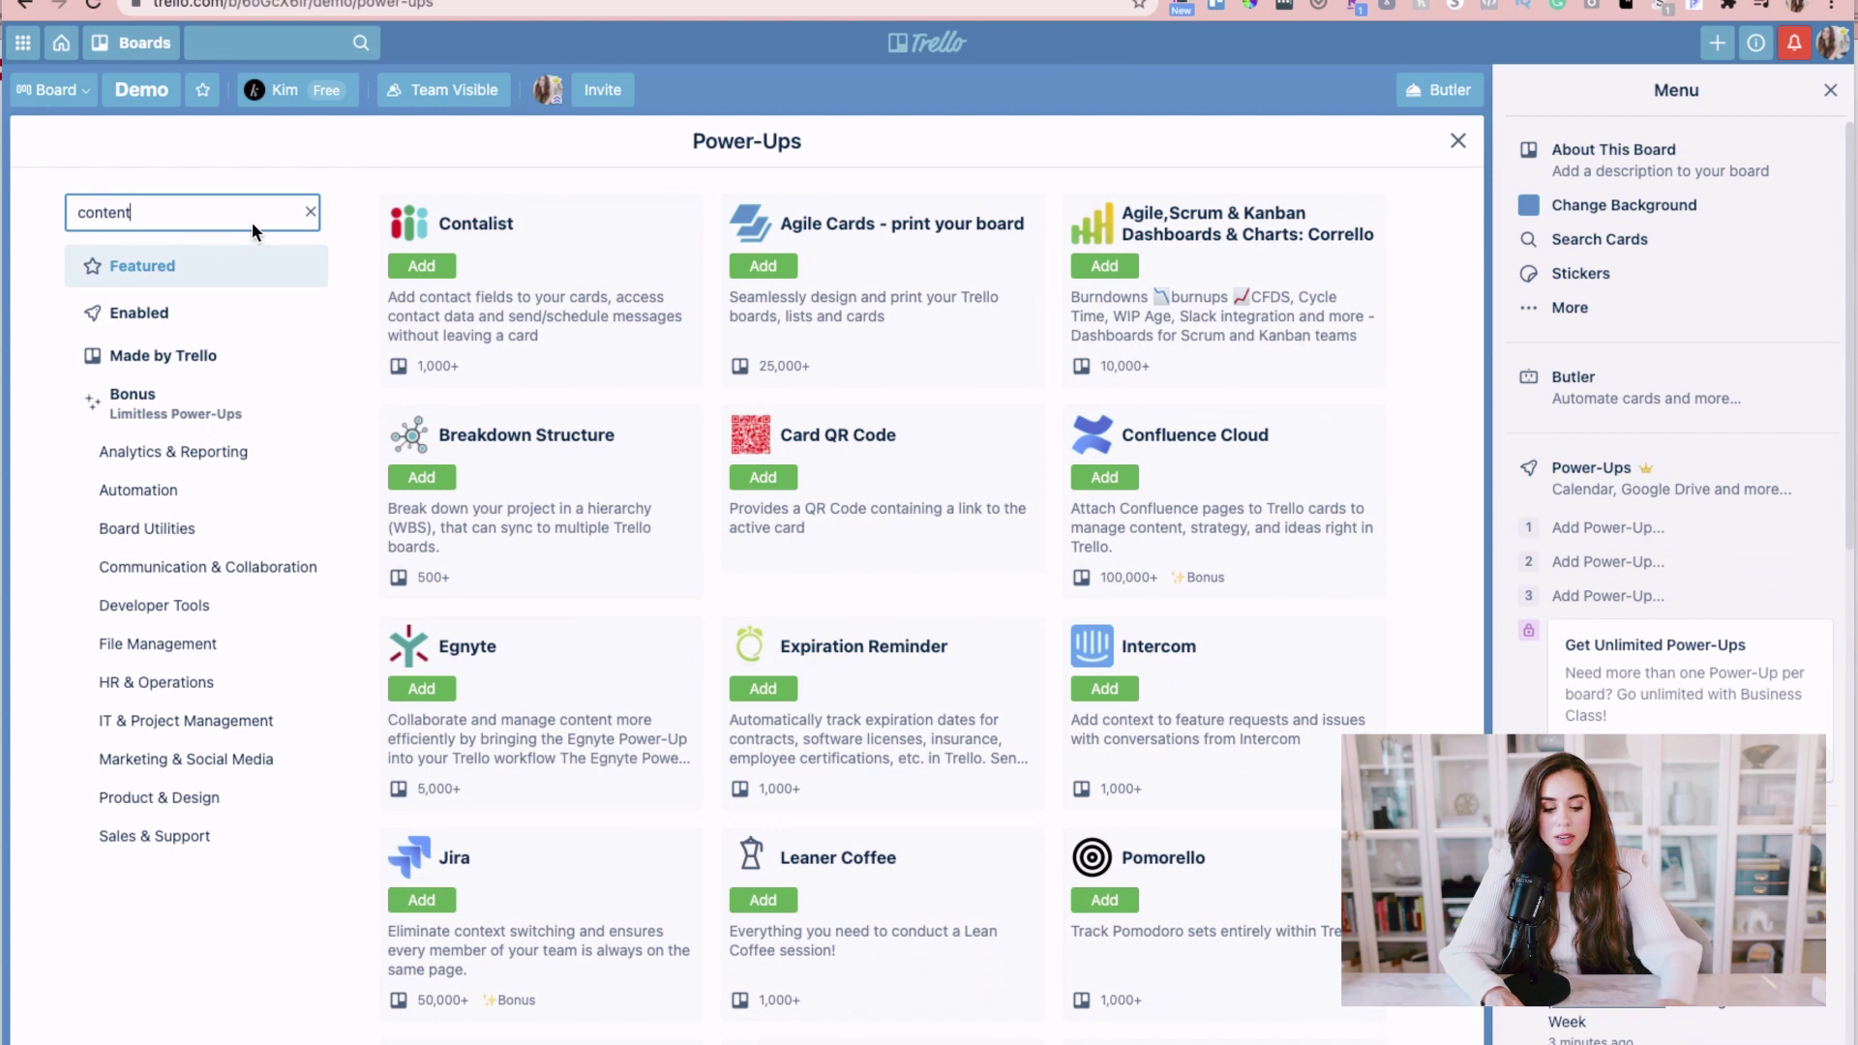
{"action": "key", "text": "BackSpace"}
{"action": "key", "text": "BackSpace"}
{"action": "key", "text": "BackSpace"}
{"action": "key", "text": "BackSpace"}
{"action": "key", "text": "BackSpace"}
{"action": "key", "text": "BackSpace"}
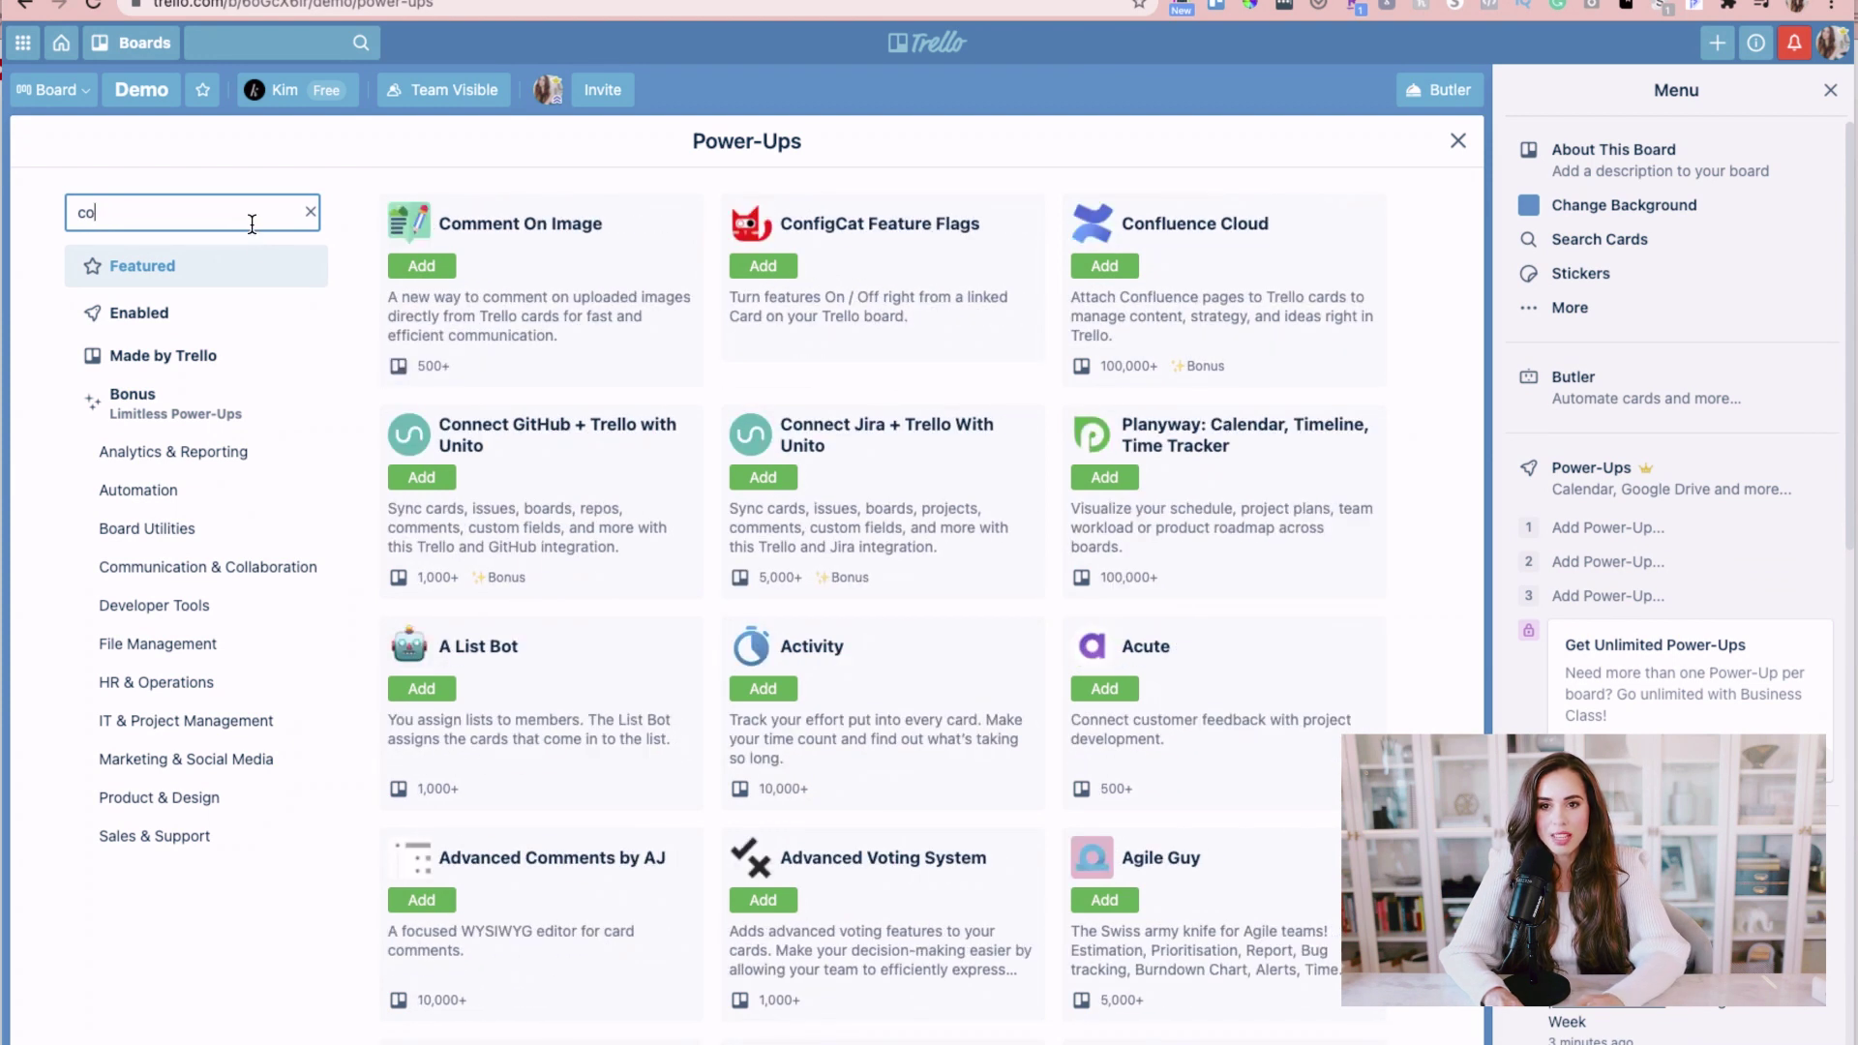
{"action": "type", "text": "al"}
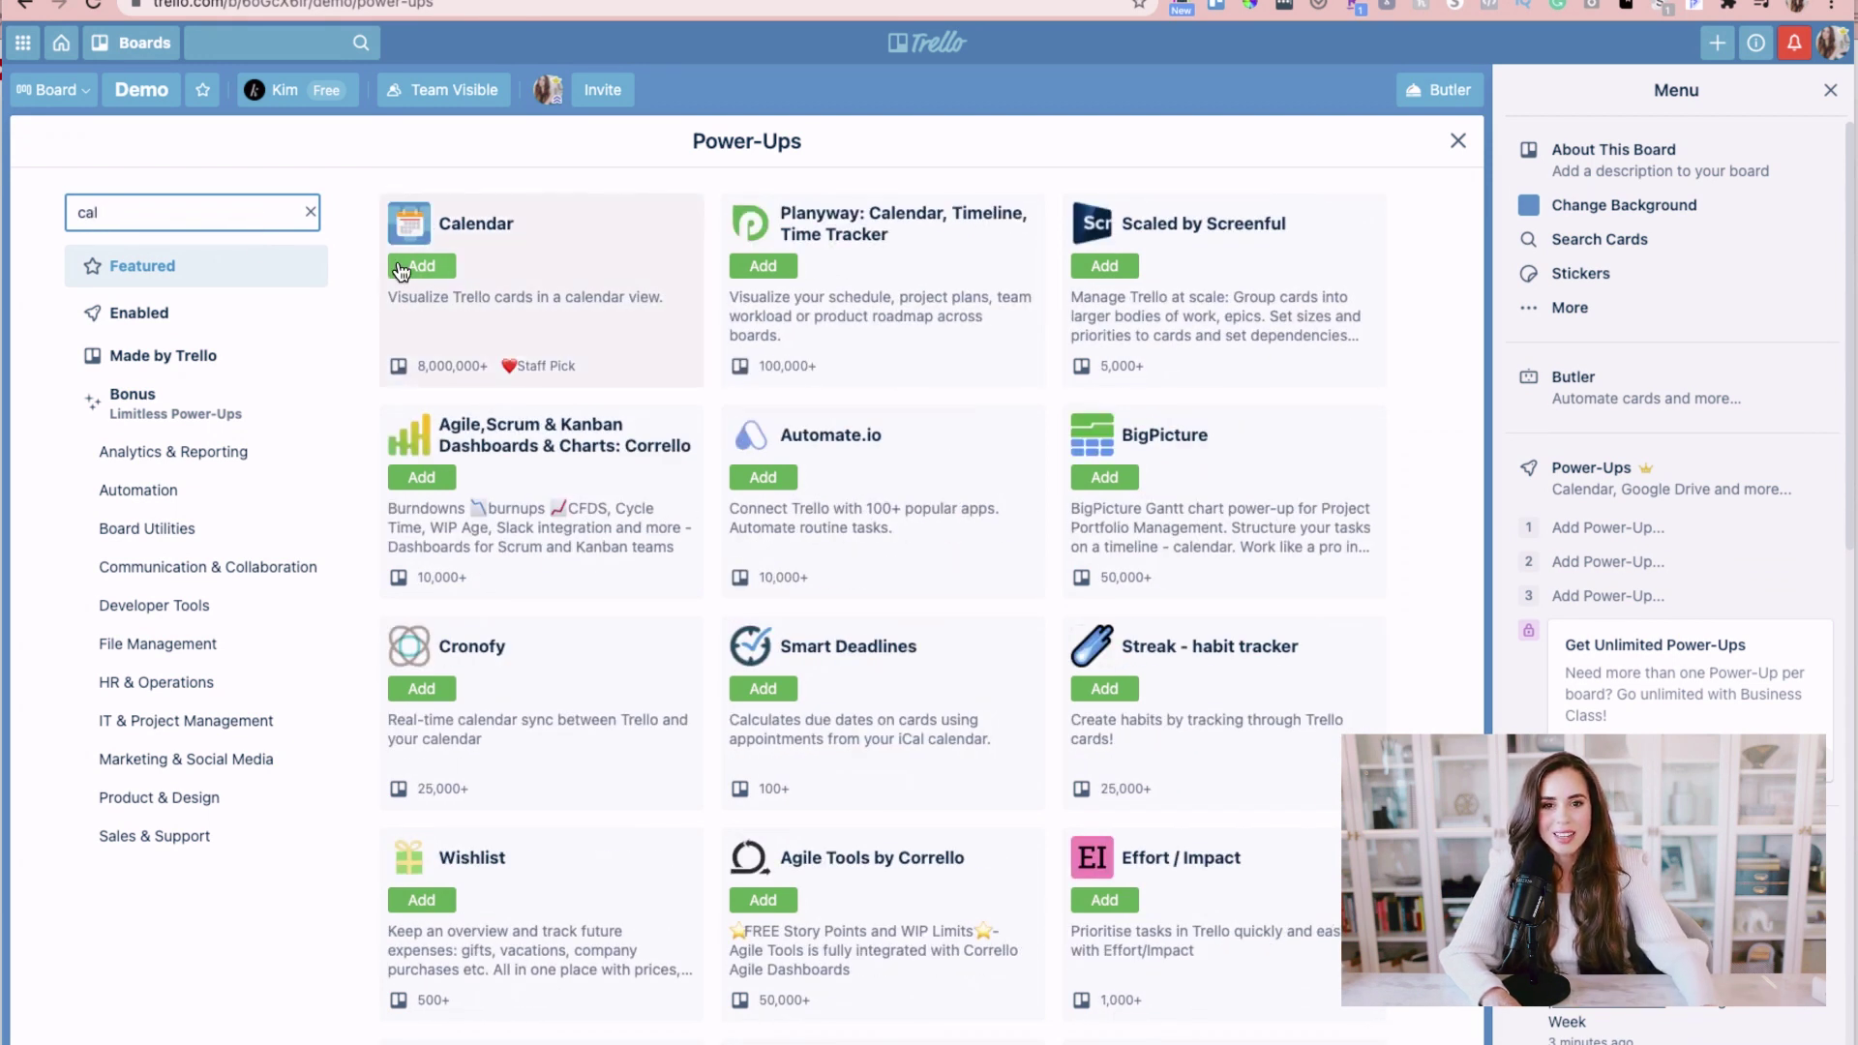
{"action": "left_click", "coordinate": [401, 267]}
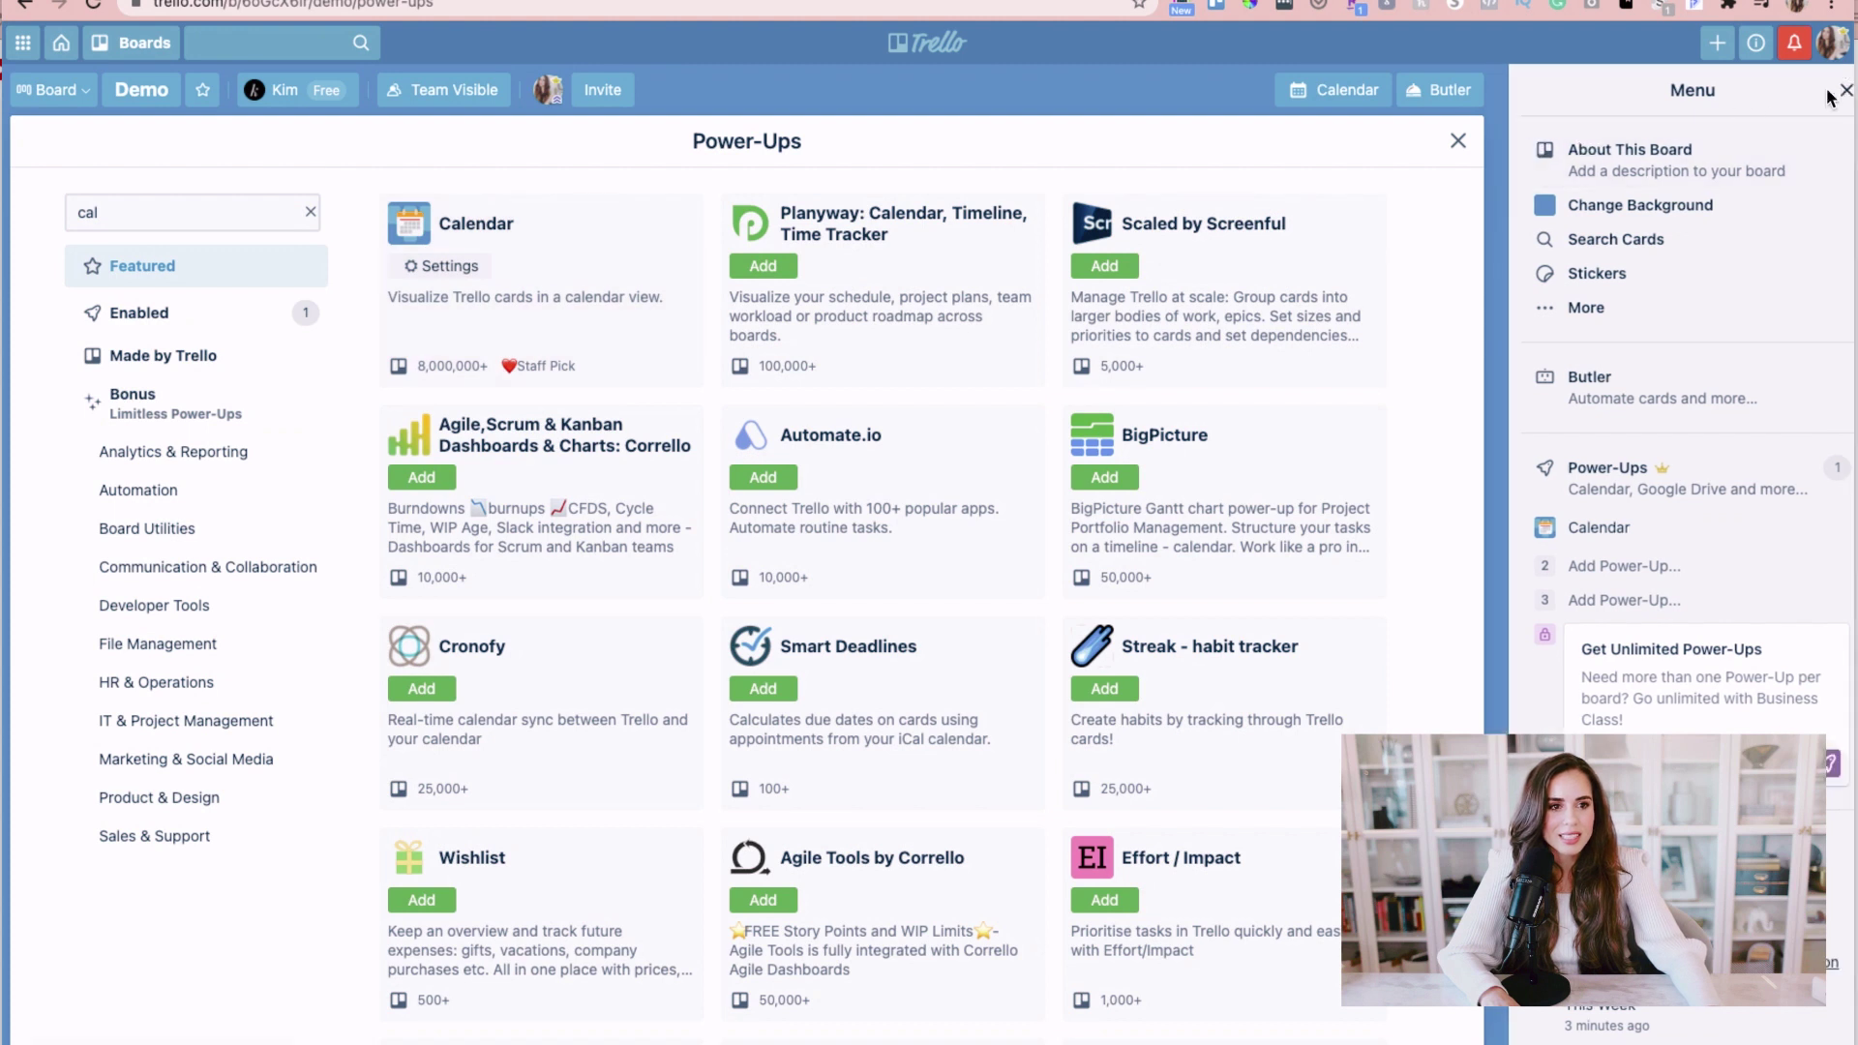
{"action": "left_click", "coordinate": [1844, 90]}
{"action": "left_click", "coordinate": [1554, 95]}
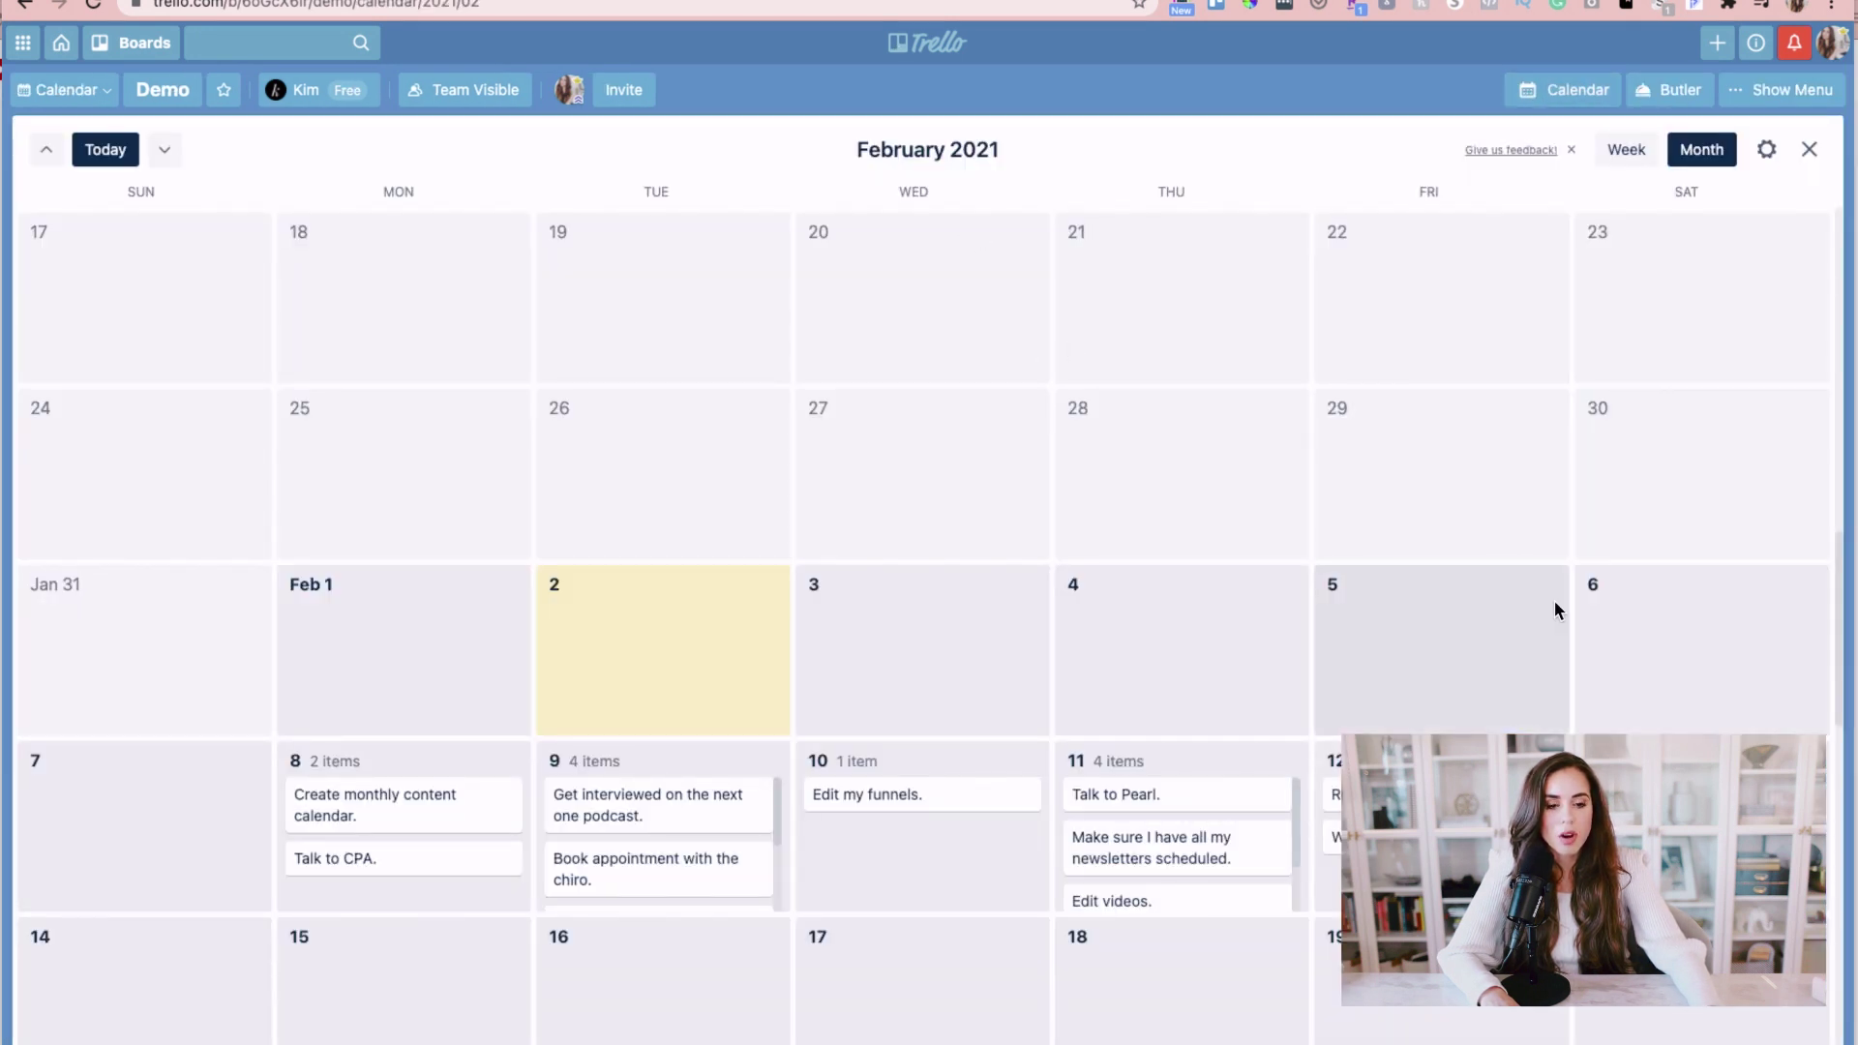
Check the content calendar card, view the Feb 7–13 week, then close the calendar.
{"action": "scroll", "coordinate": [1621, 593], "scroll_direction": "down", "scroll_amount": 2}
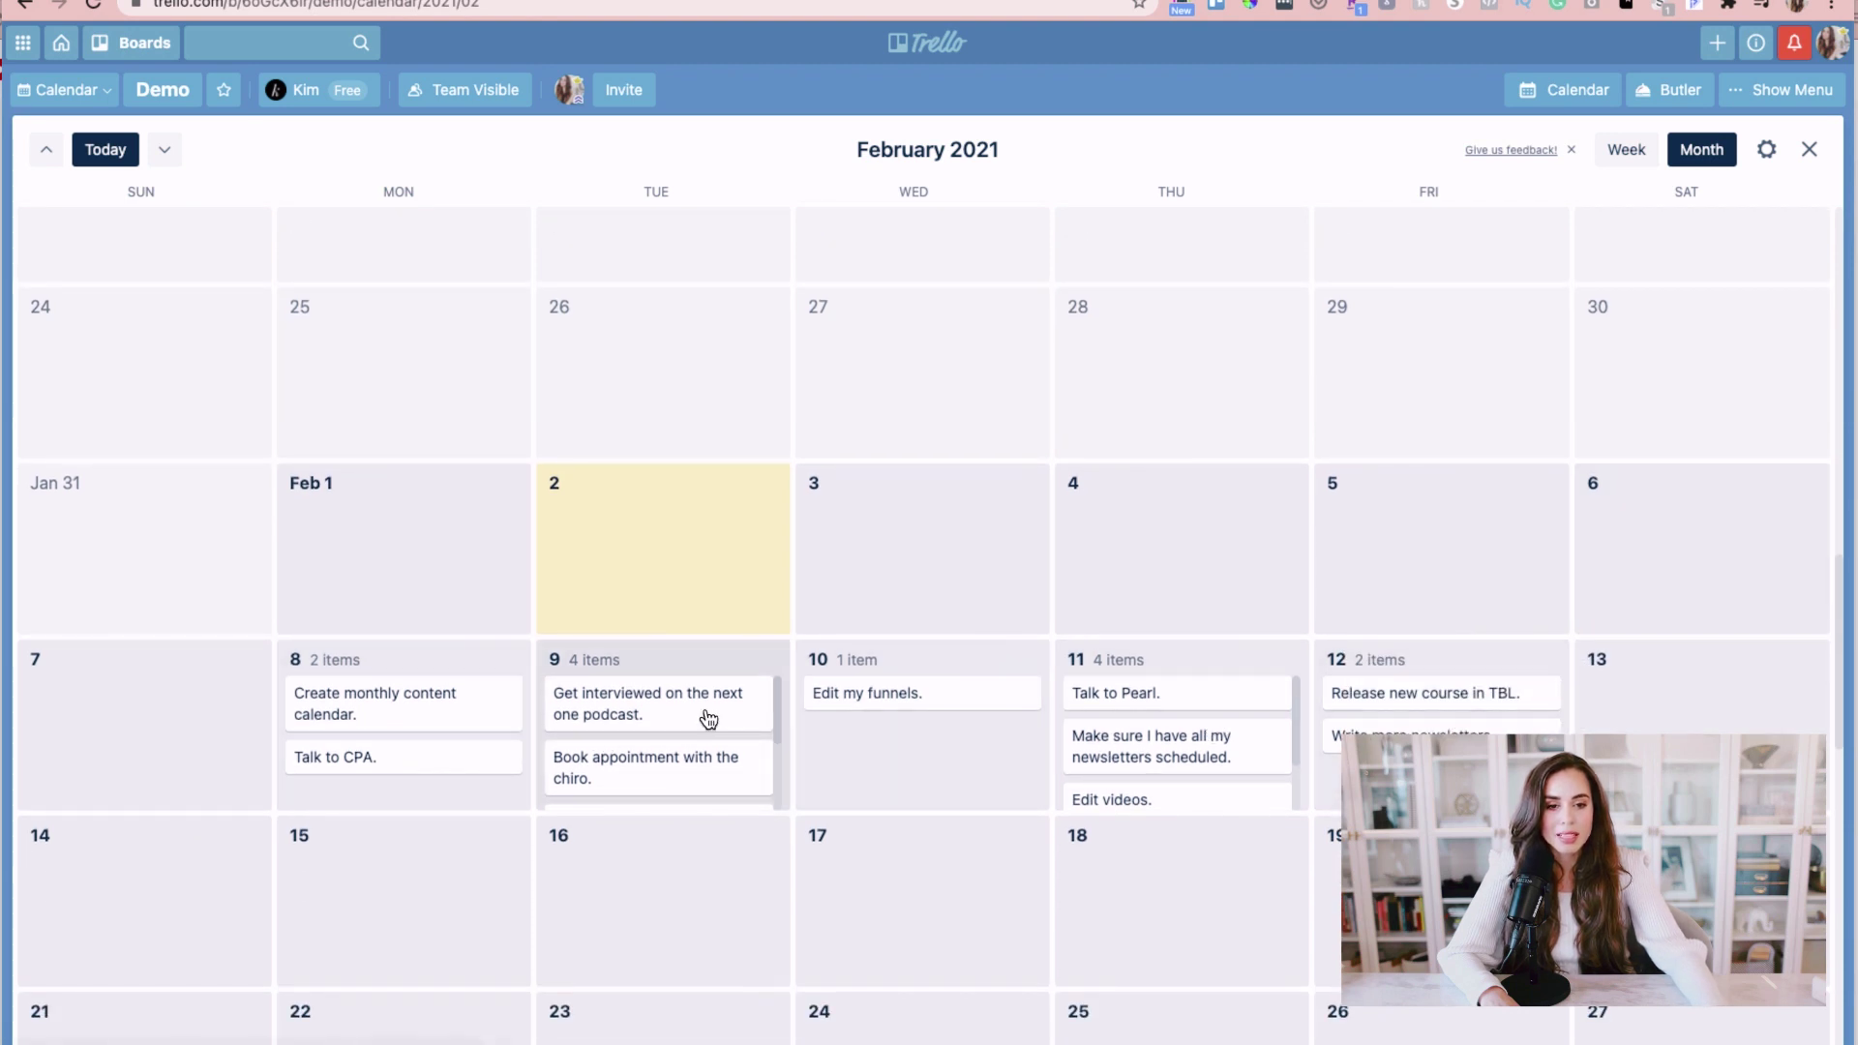
{"action": "scroll", "coordinate": [705, 717], "scroll_direction": "down", "scroll_amount": 3}
{"action": "scroll", "coordinate": [354, 733], "scroll_direction": "down", "scroll_amount": 1}
{"action": "scroll", "coordinate": [353, 734], "scroll_direction": "down", "scroll_amount": 1}
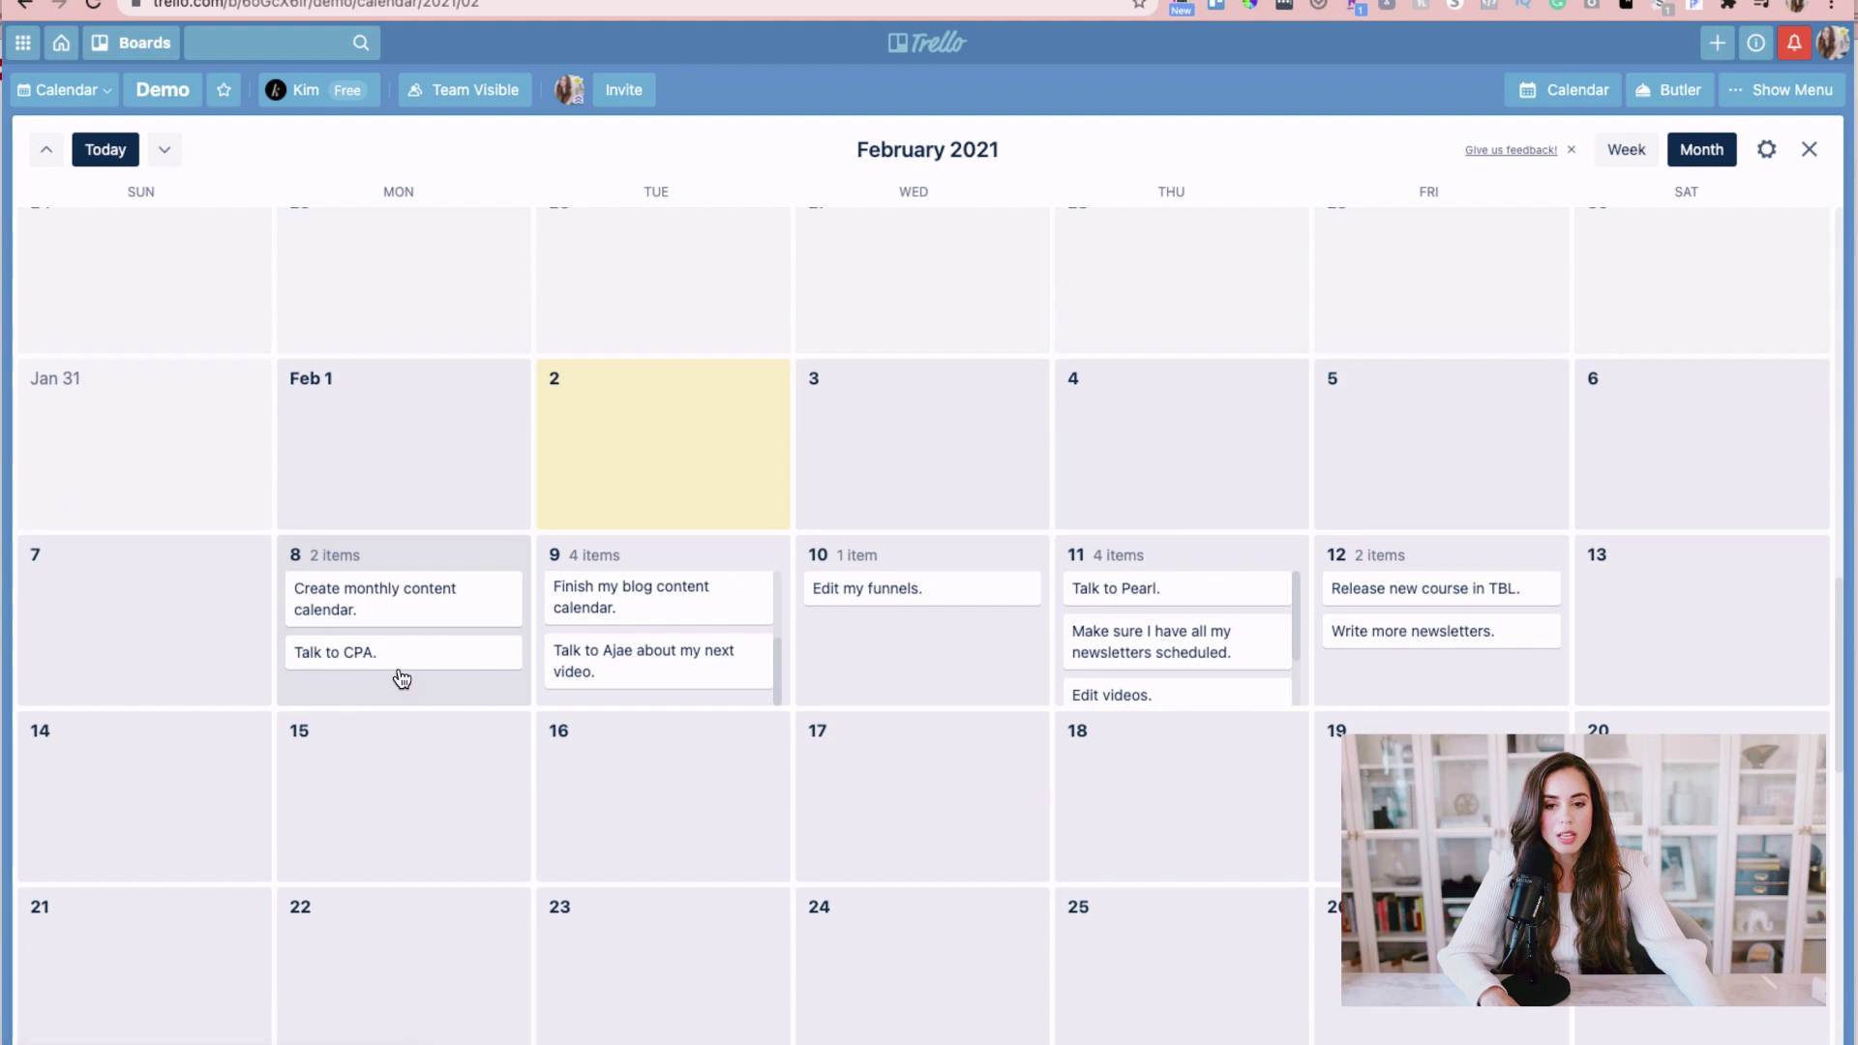
{"action": "left_click", "coordinate": [435, 609]}
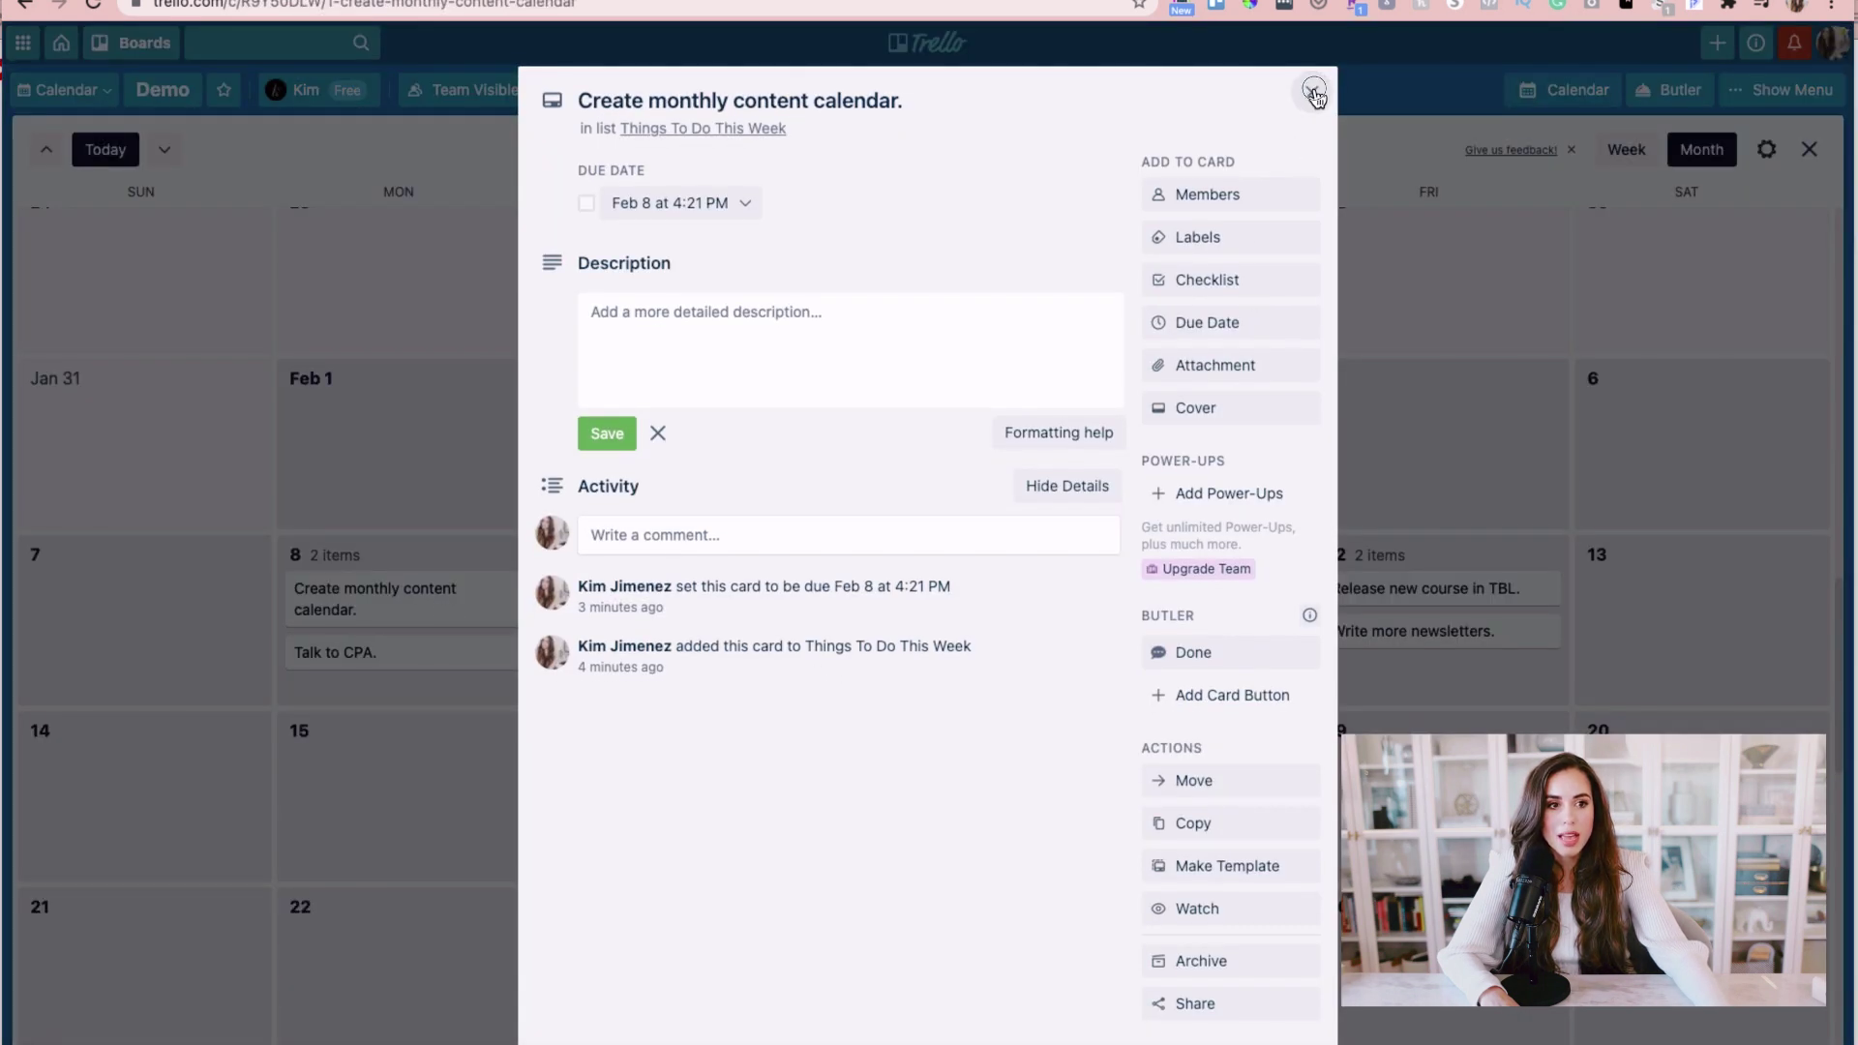
{"action": "left_click", "coordinate": [1313, 92]}
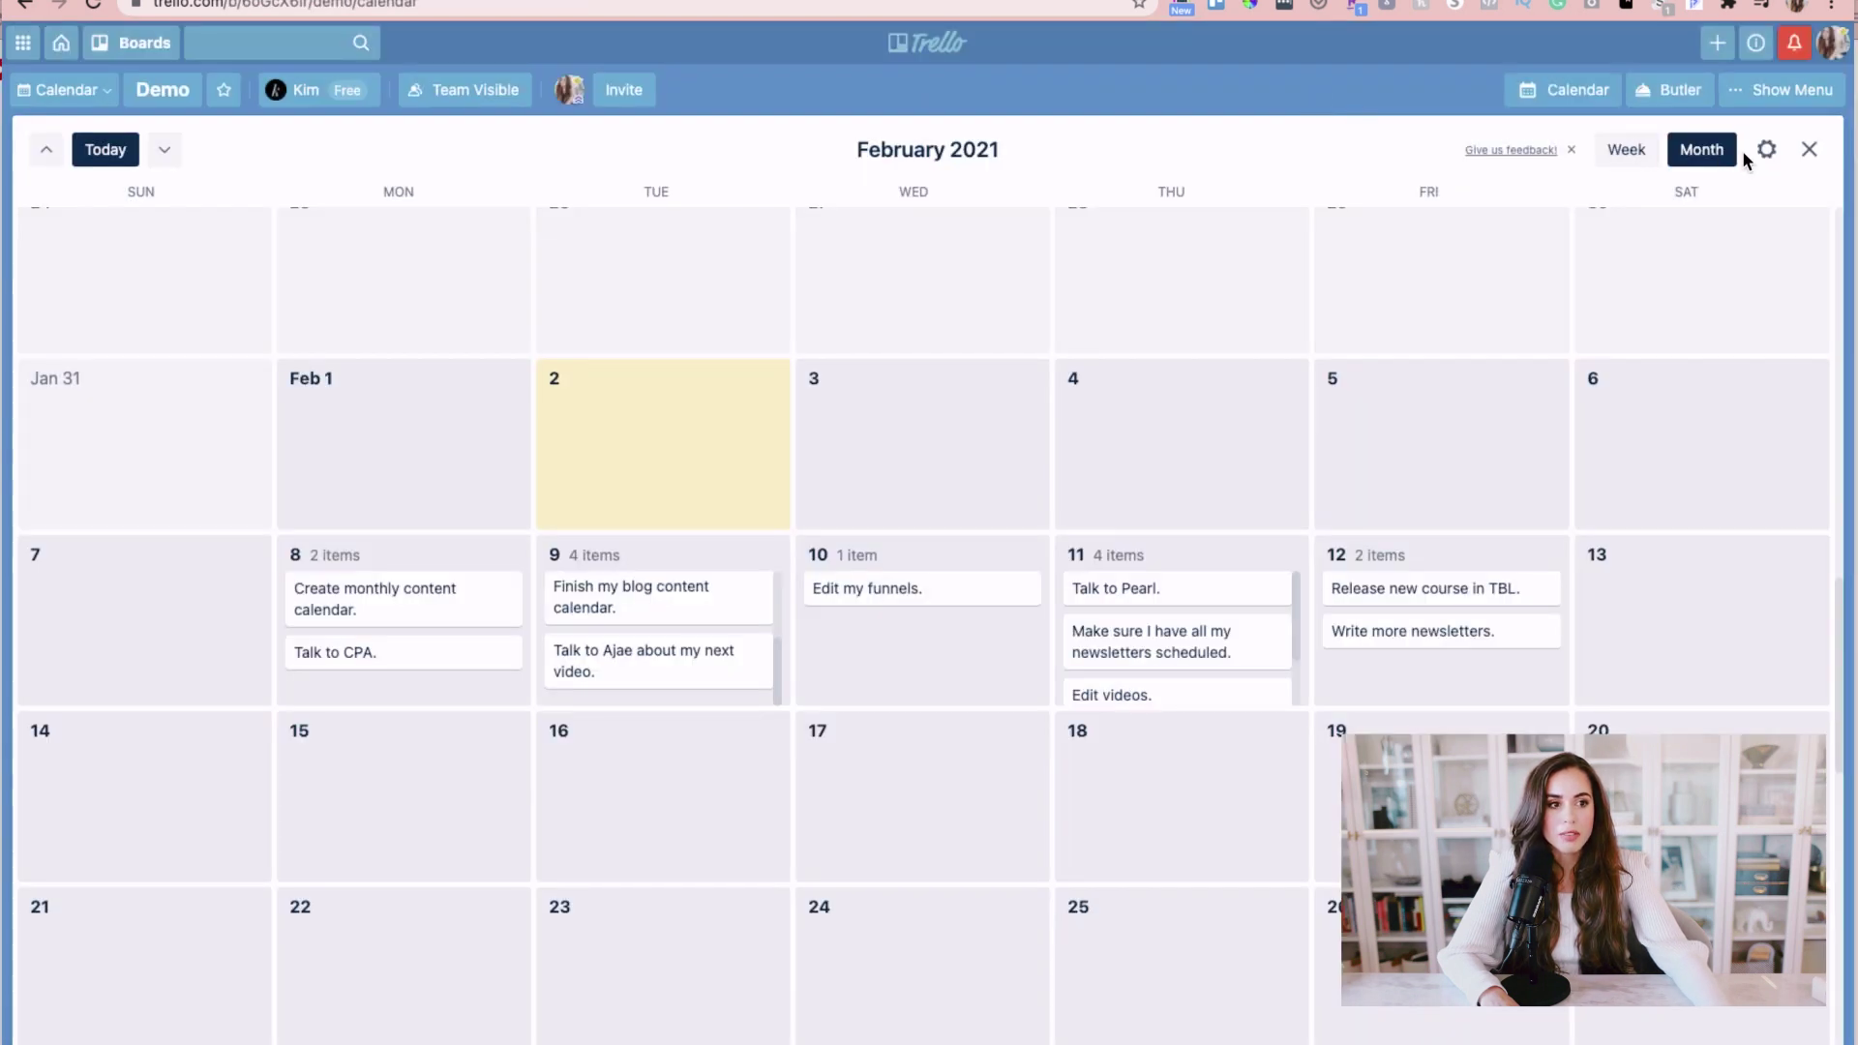
{"action": "left_click", "coordinate": [1629, 151]}
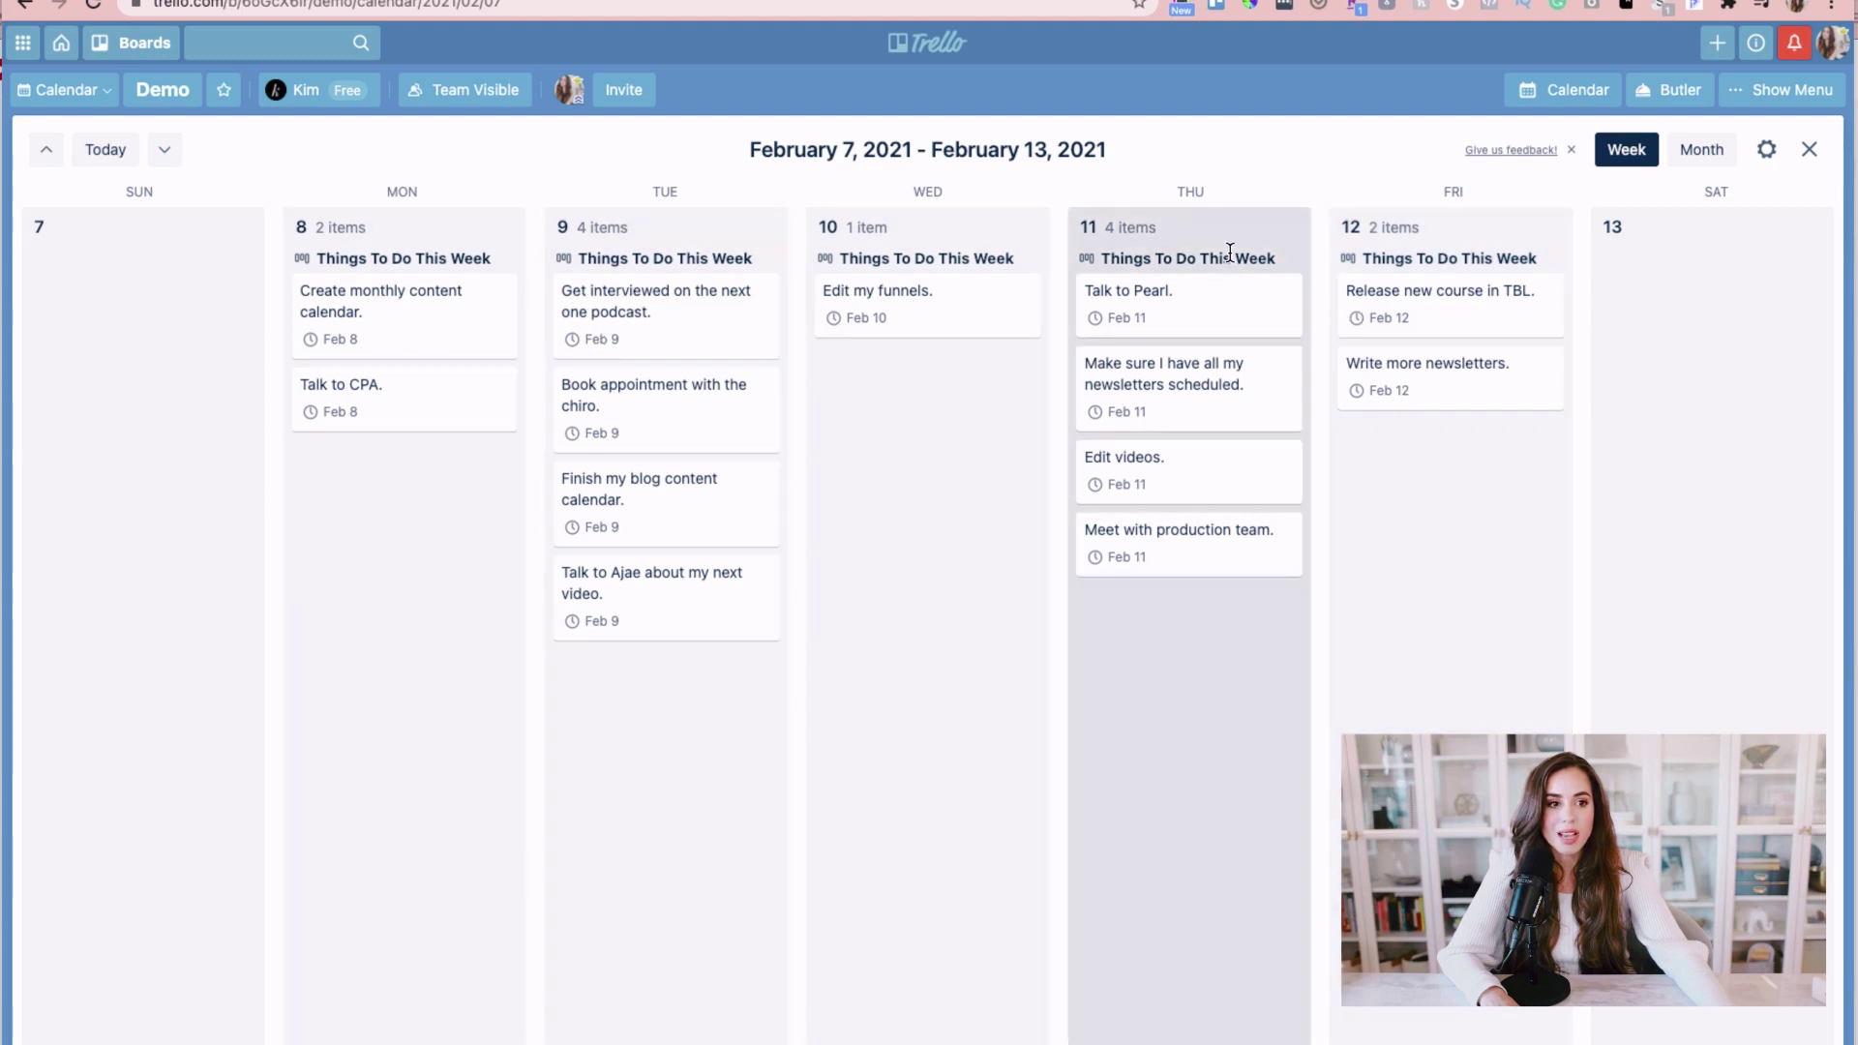
{"action": "left_click", "coordinate": [1808, 151]}
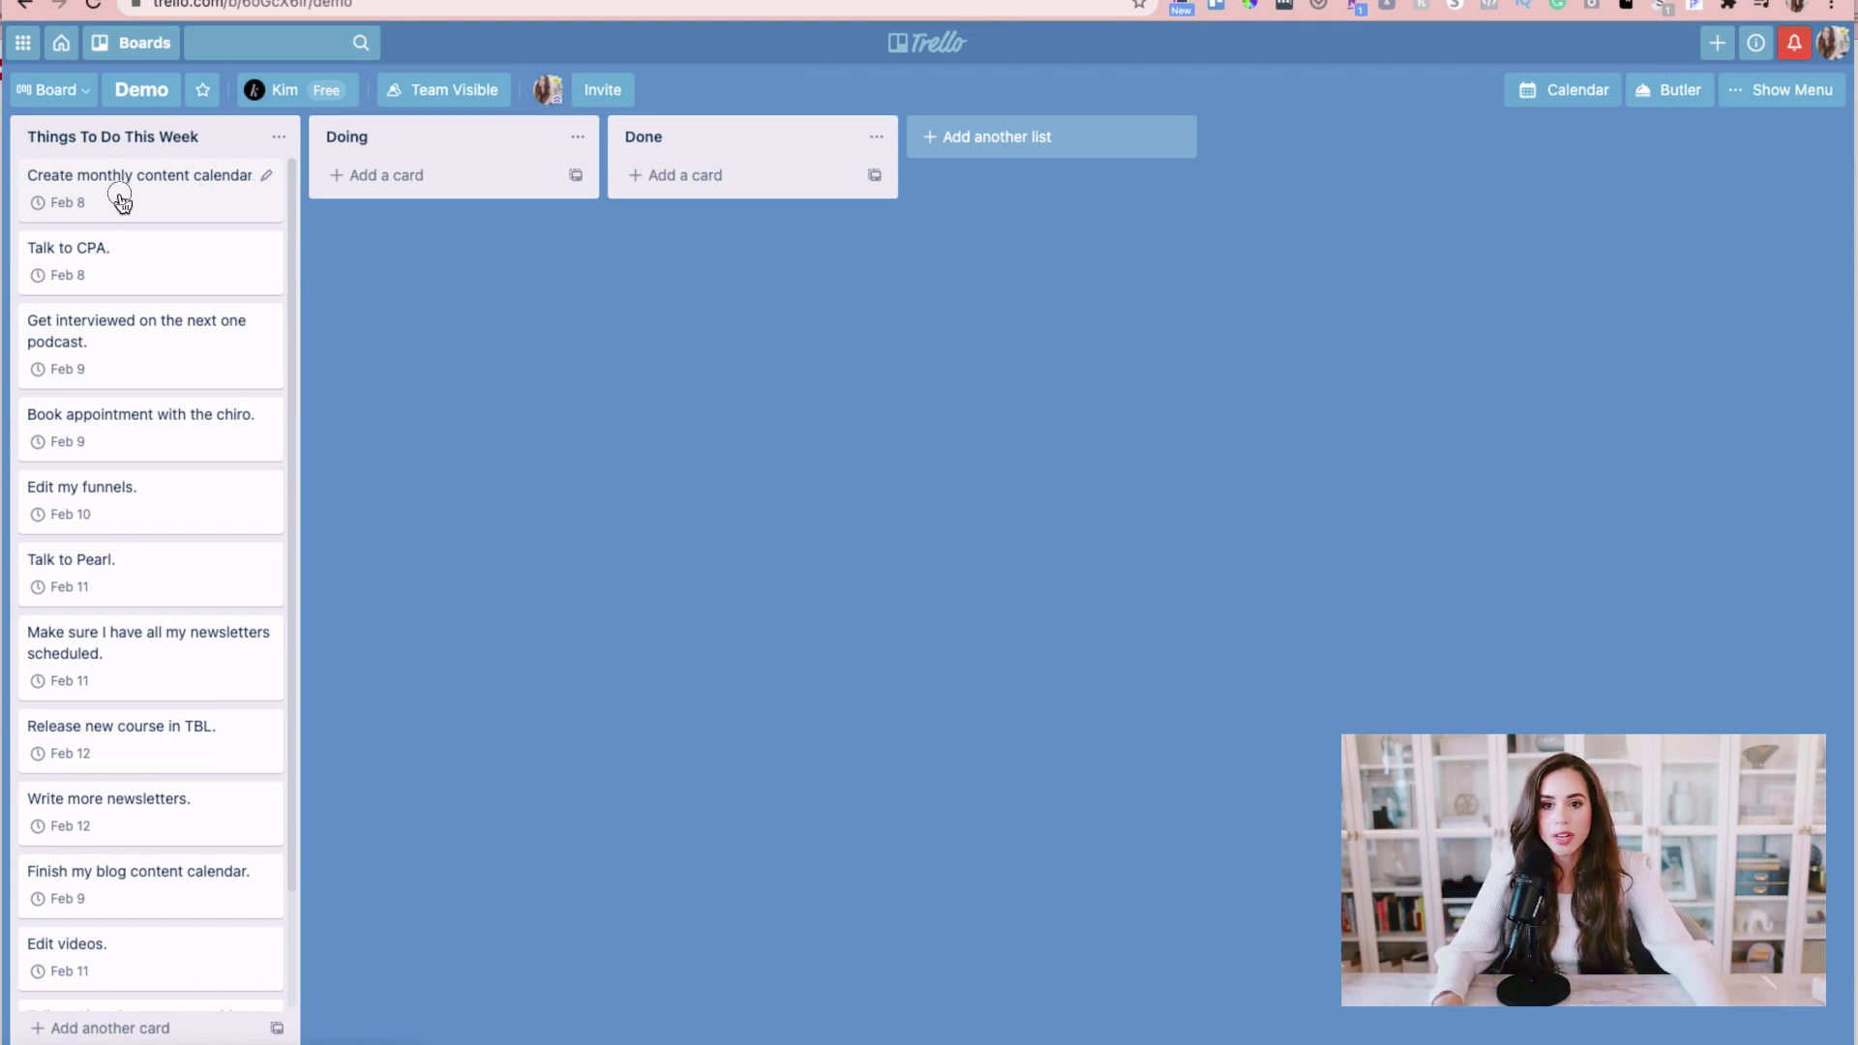
Move Create monthly content calendar into Doing and 'Get interviewed' into Done.
{"action": "left_click_drag", "start_coordinate": [121, 201], "coordinate": [468, 184]}
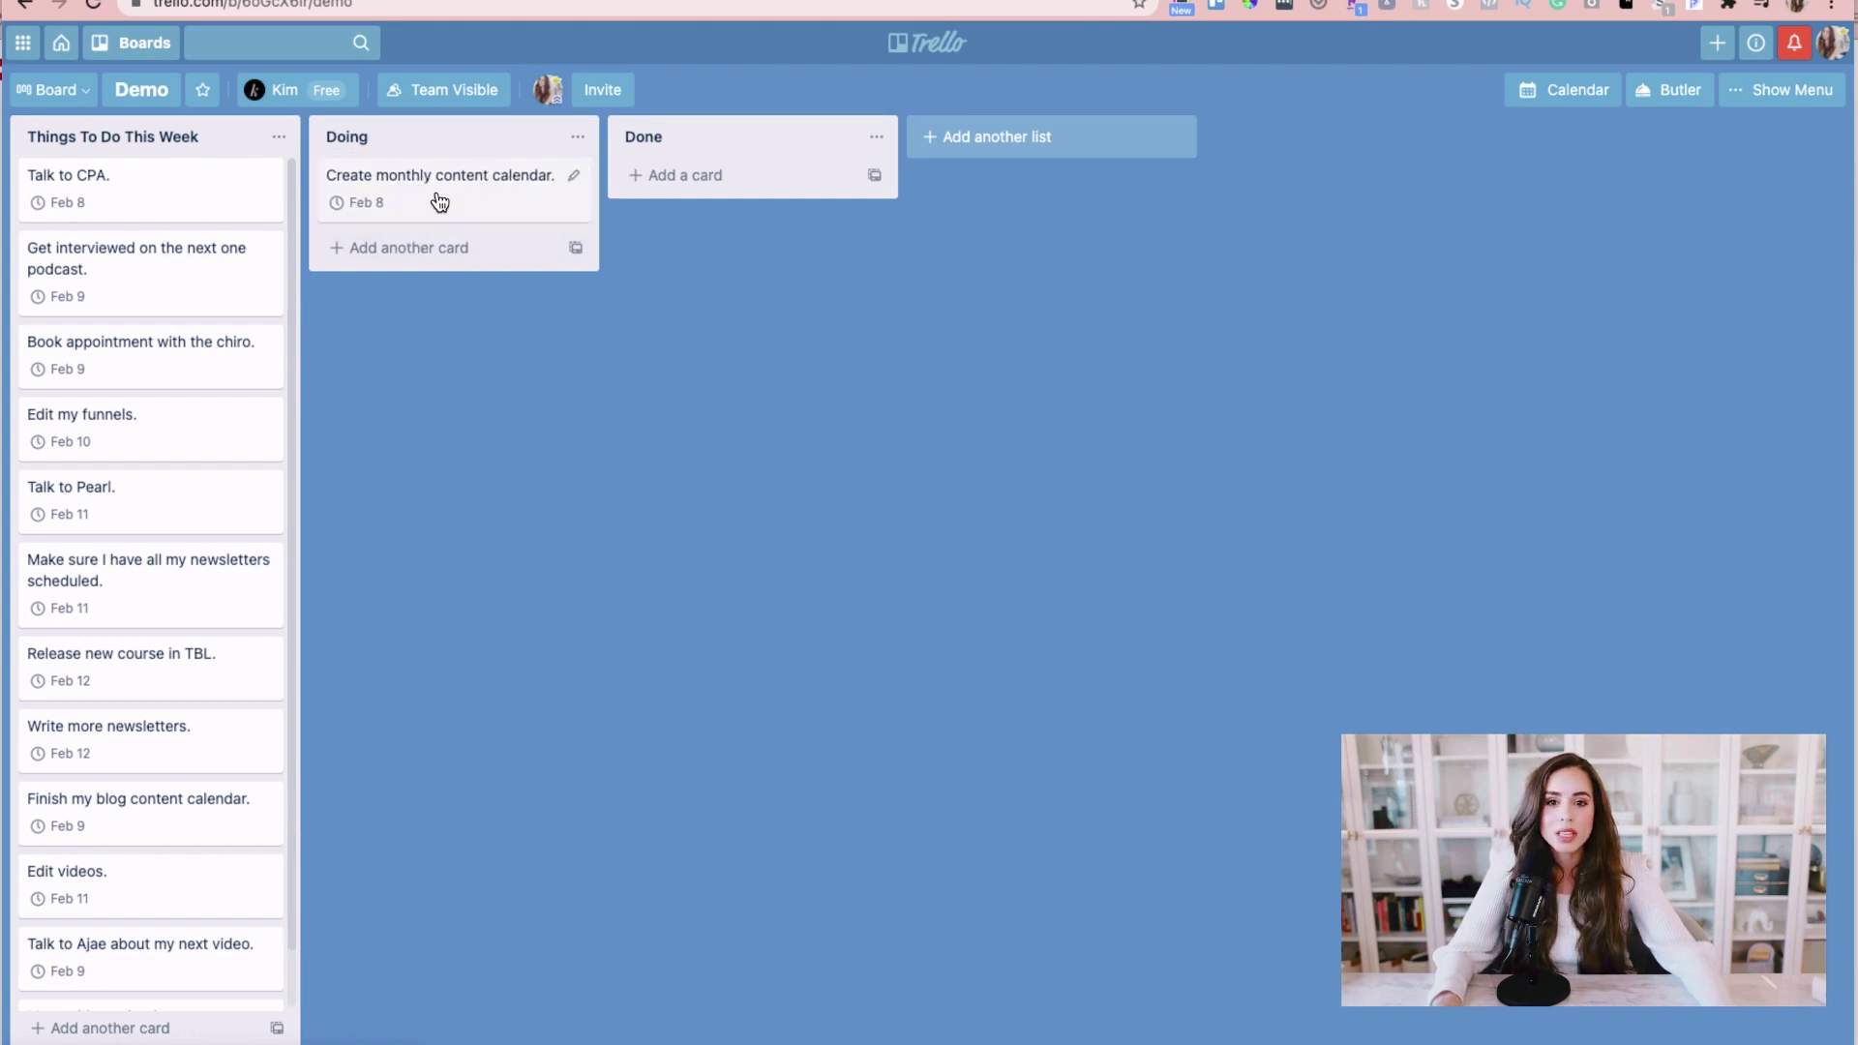
{"action": "left_click", "coordinate": [440, 201]}
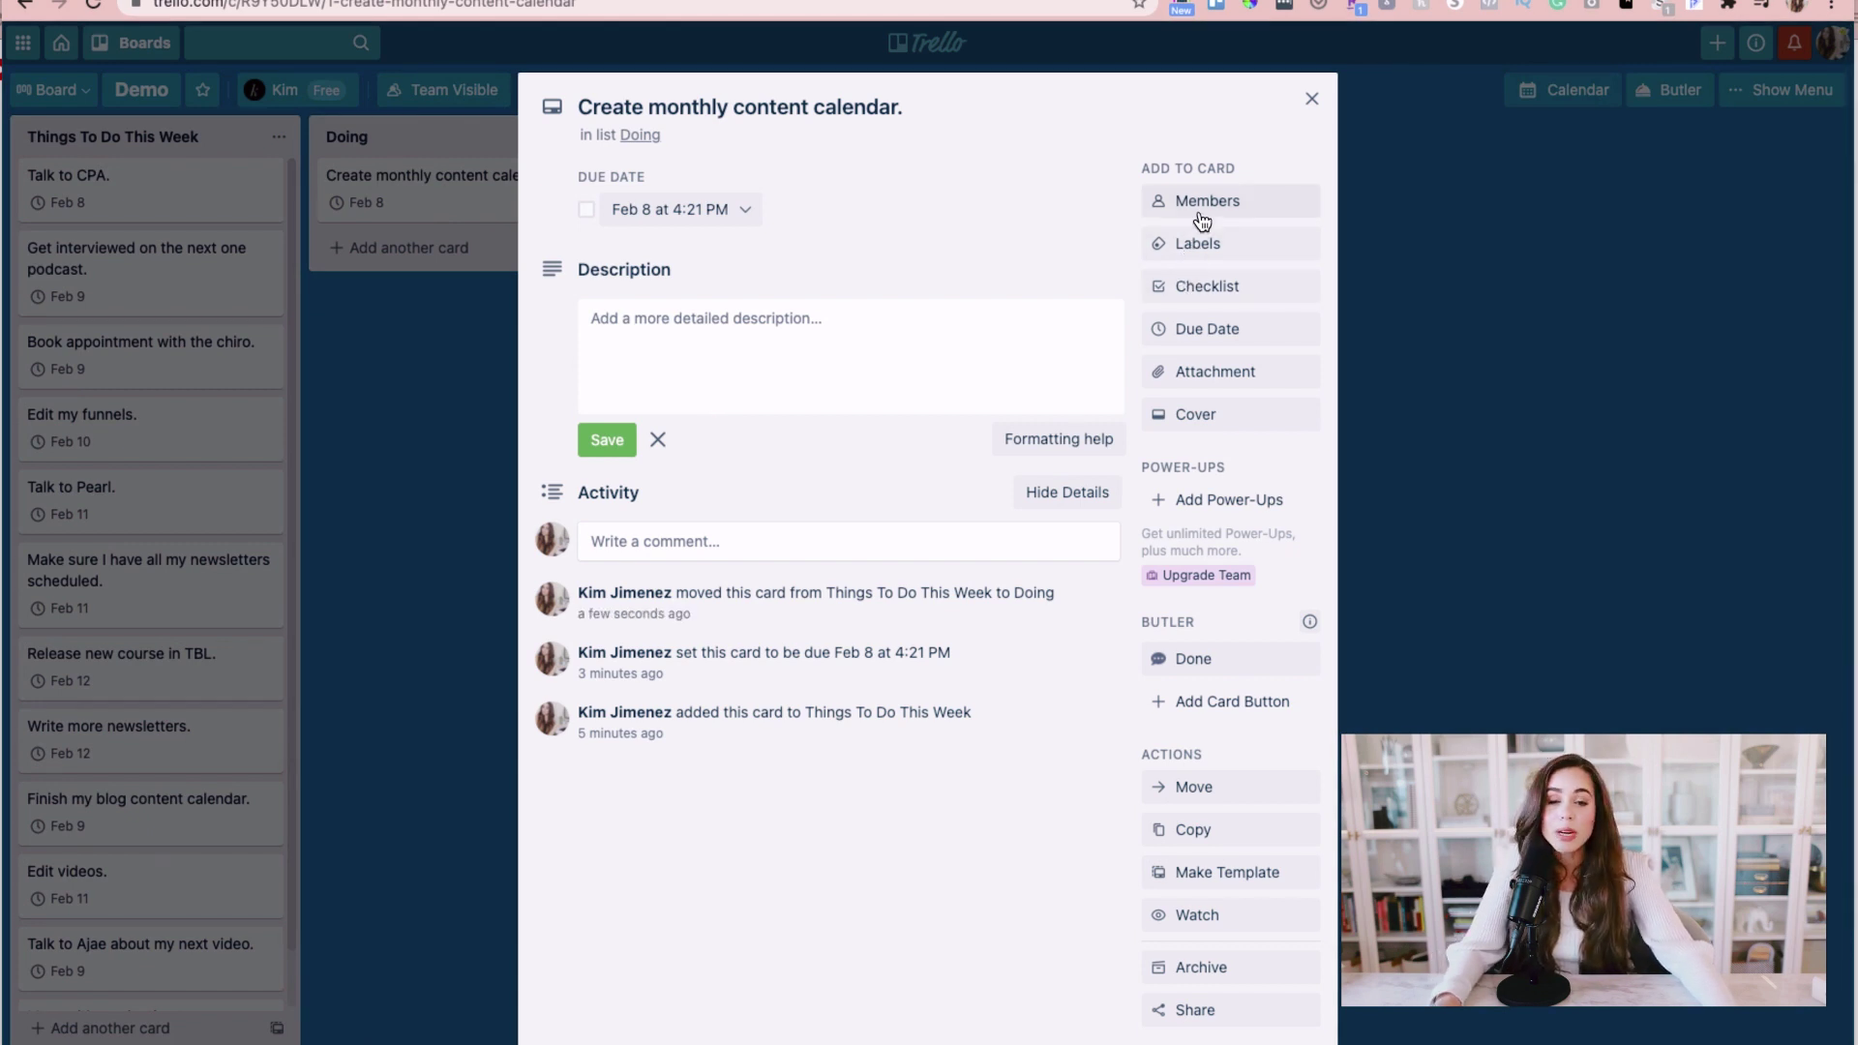
{"action": "left_click", "coordinate": [1311, 99]}
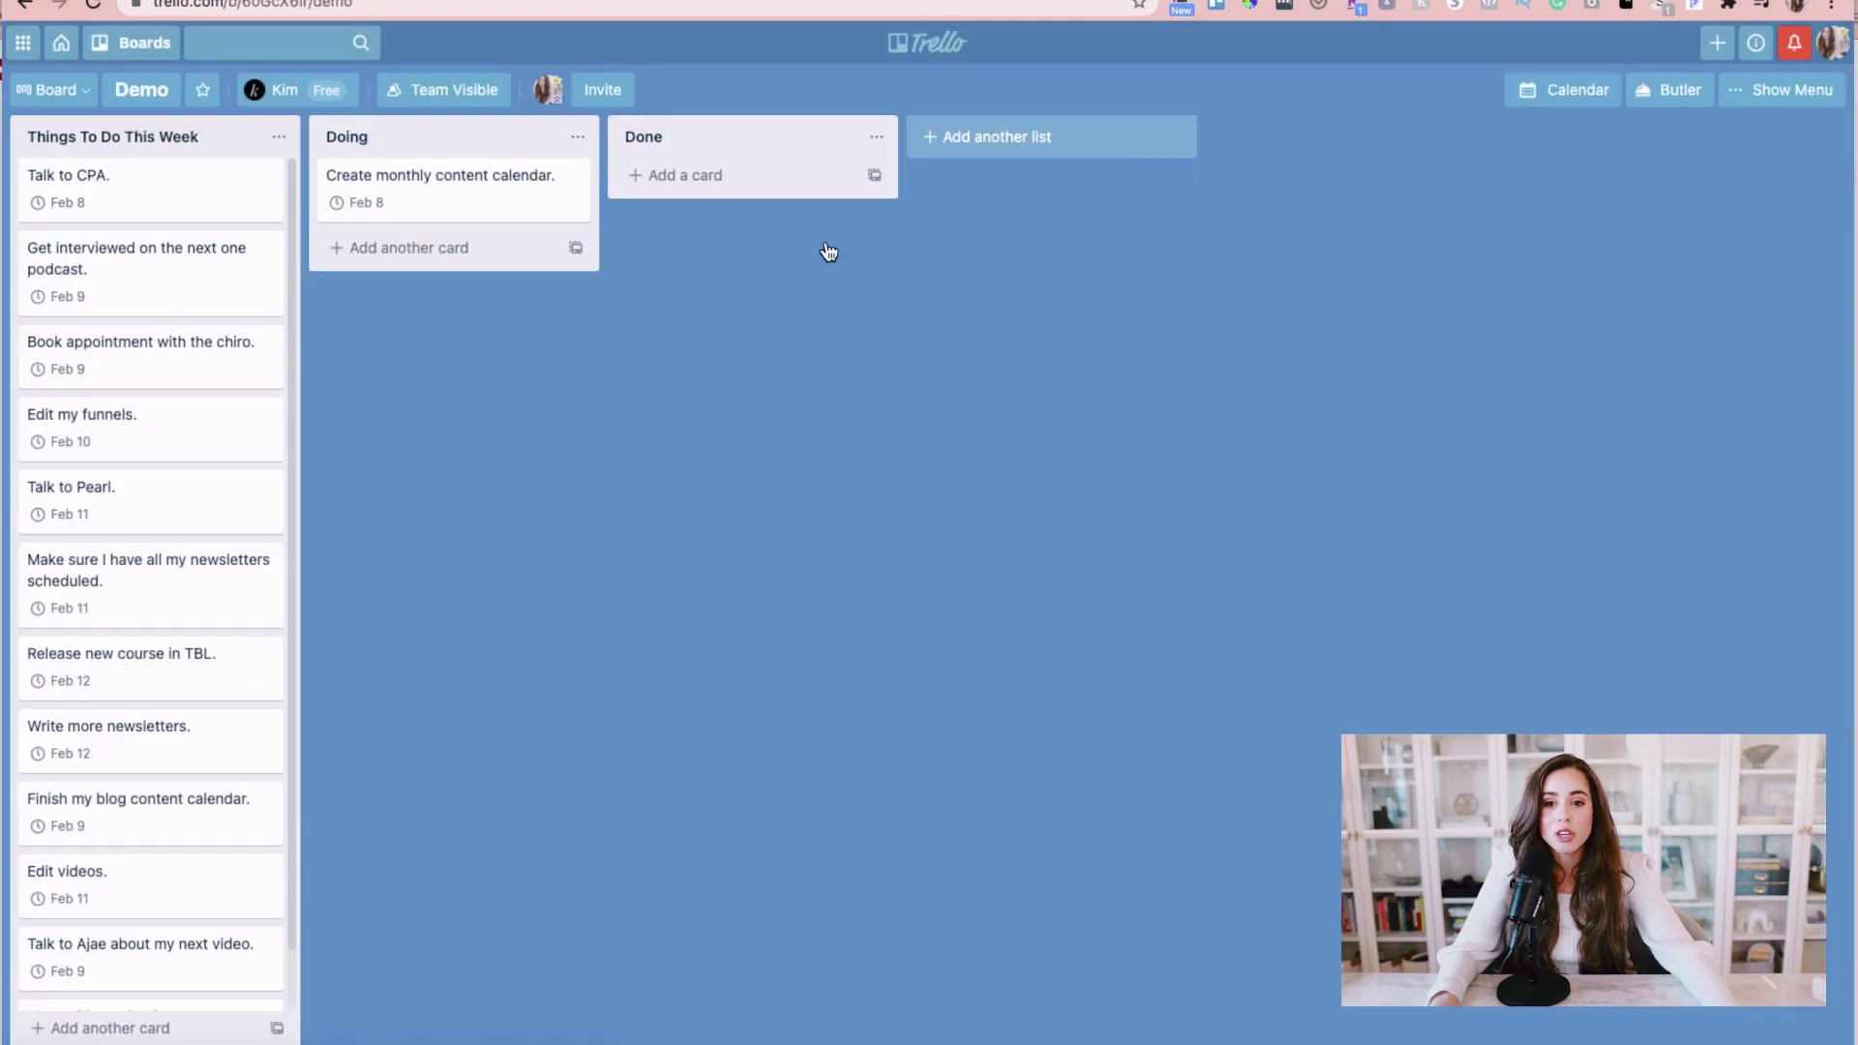
{"action": "left_click_drag", "start_coordinate": [174, 269], "coordinate": [737, 192]}
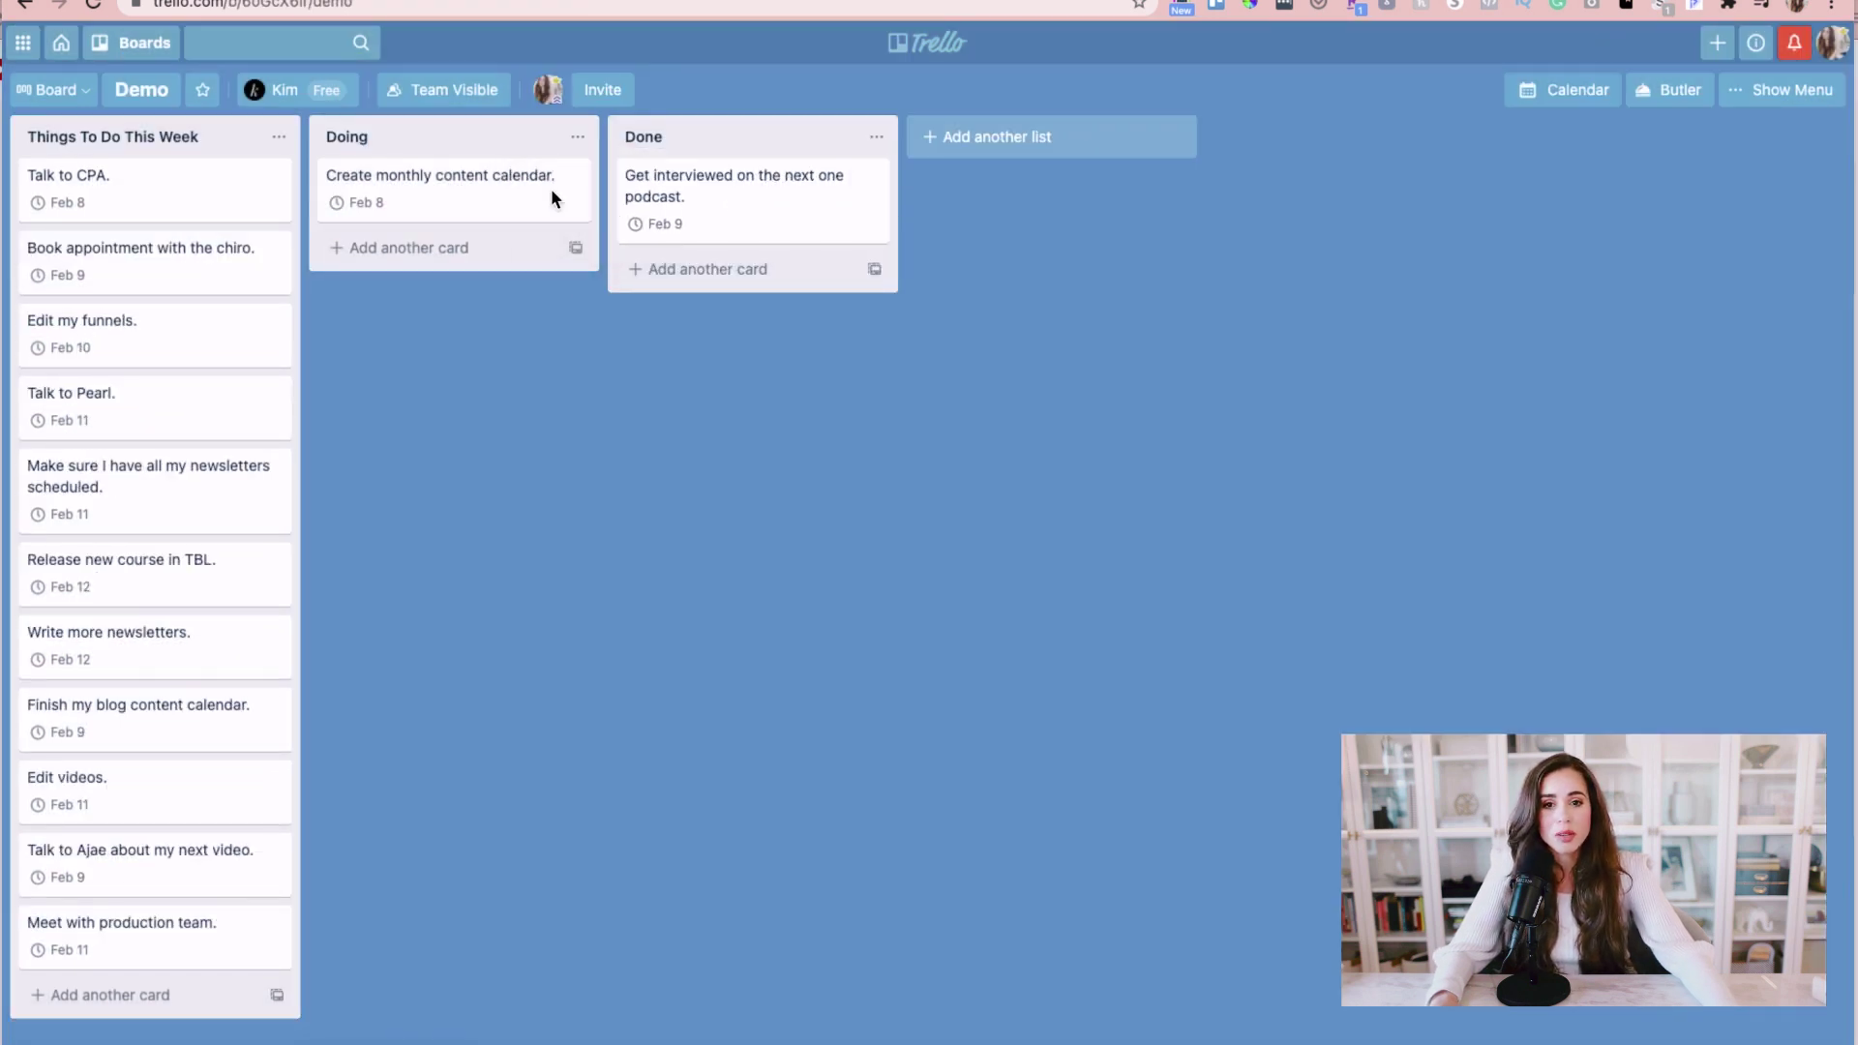